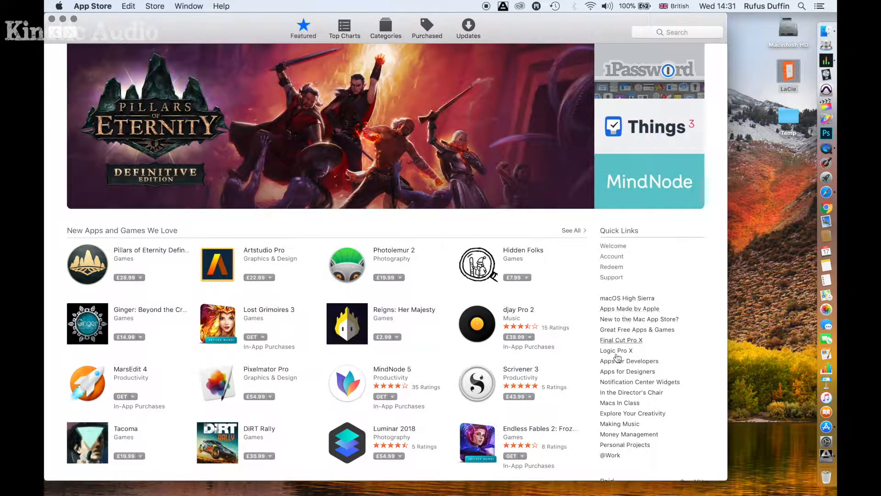
- Open the Logic Pro X page and read its full description and complete version notes
click(611, 351)
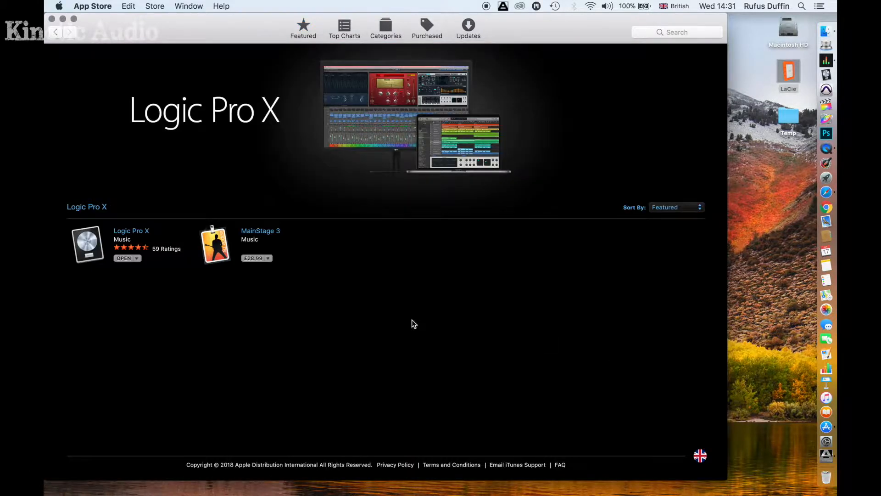
click(142, 235)
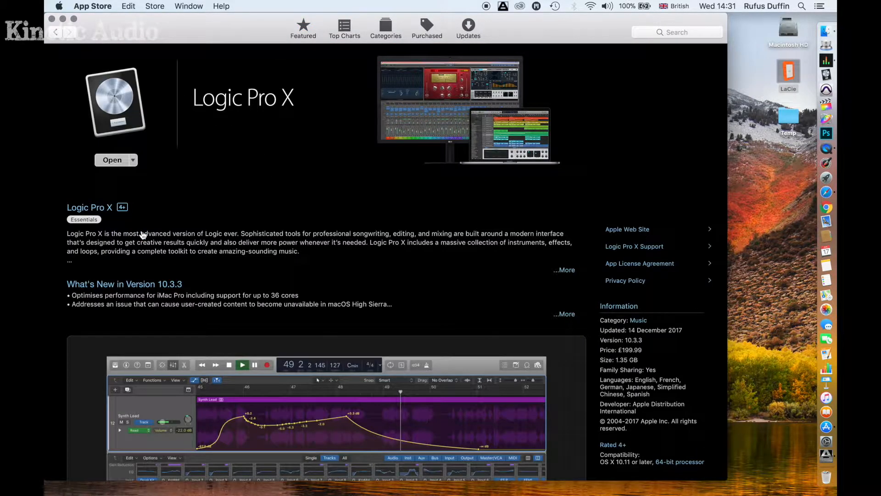
click(570, 271)
scroll(571, 271, down, 5)
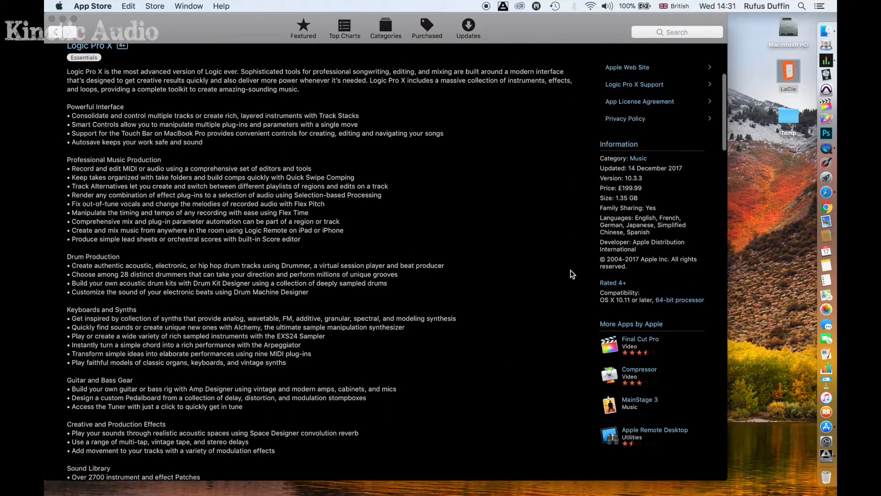
scroll(571, 270, down, 10)
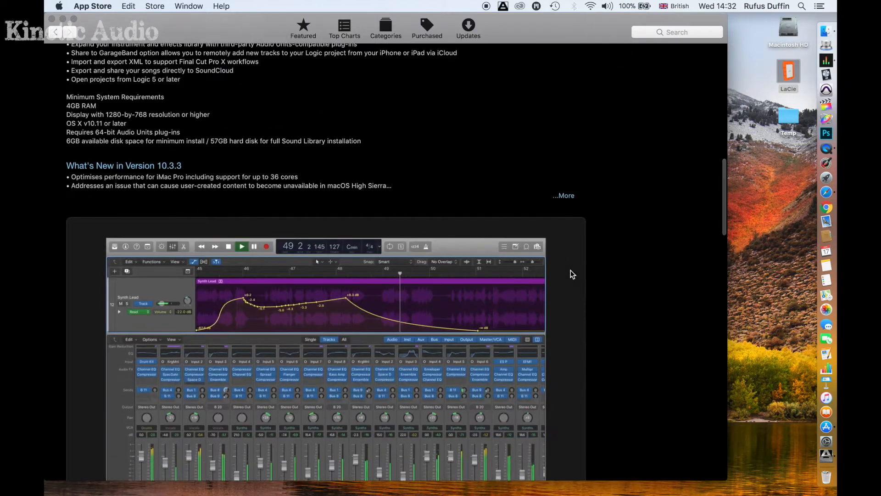
click(571, 197)
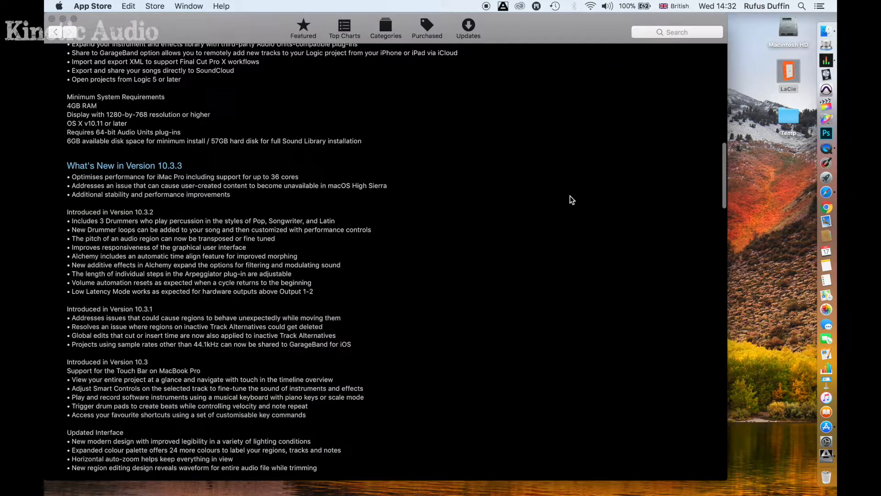
scroll(571, 199, down, 10)
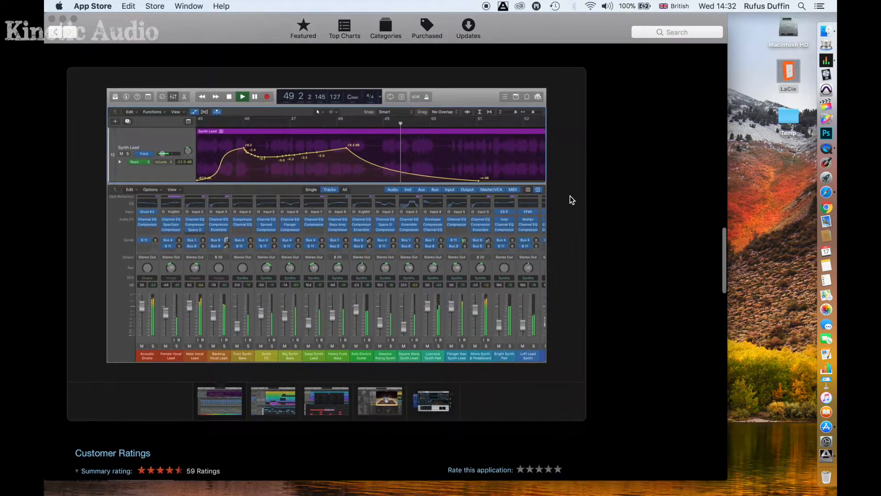
- View the remaining Logic Pro X product screenshots and look through the rest of the page
click(277, 407)
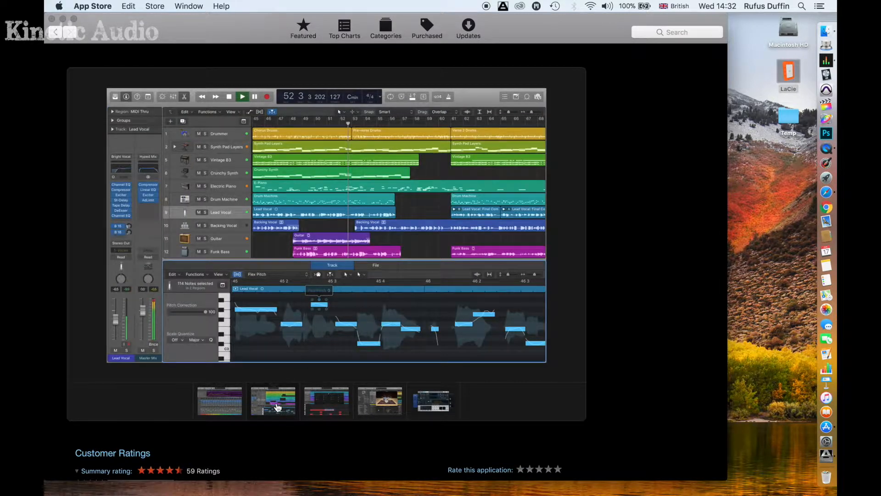
click(327, 401)
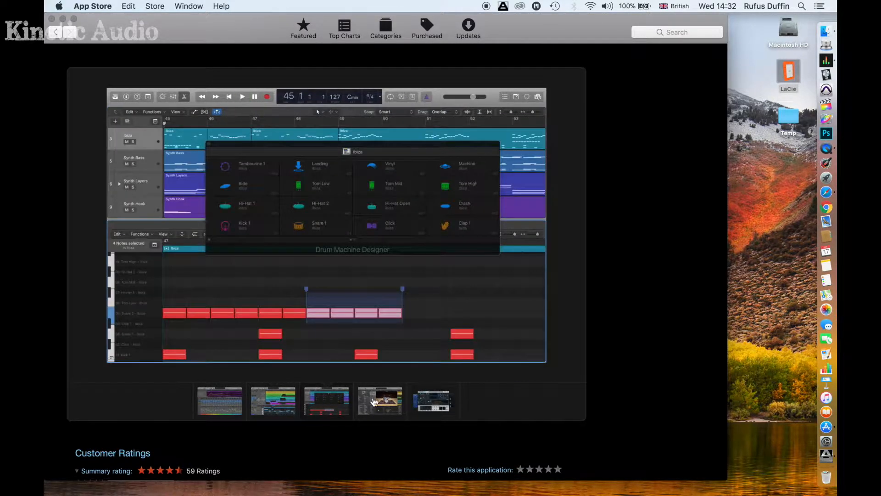
click(375, 403)
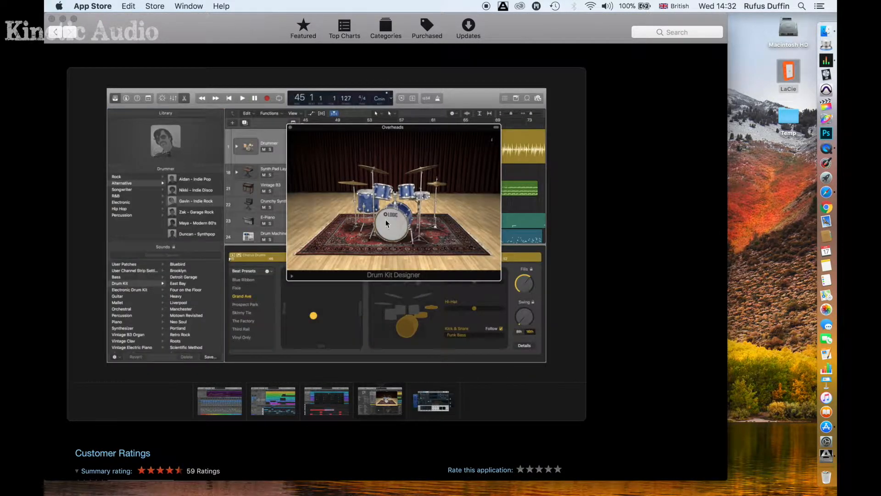
click(436, 404)
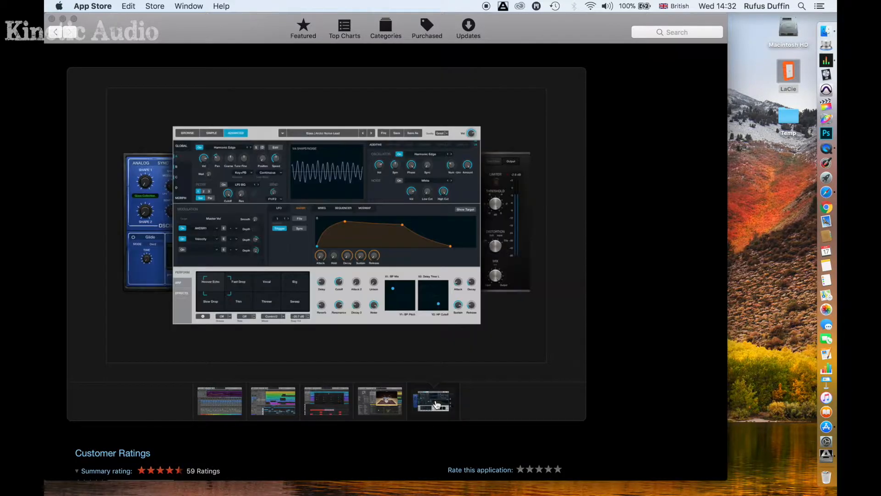
scroll(425, 238, down, 15)
scroll(426, 238, up, 5)
scroll(426, 237, up, 5)
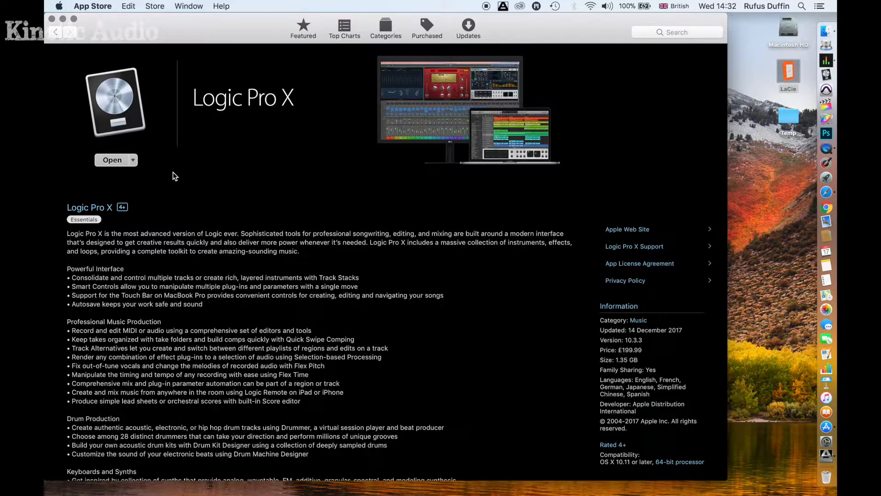
- Quit the App Store and launch Logic Pro X
click(99, 6)
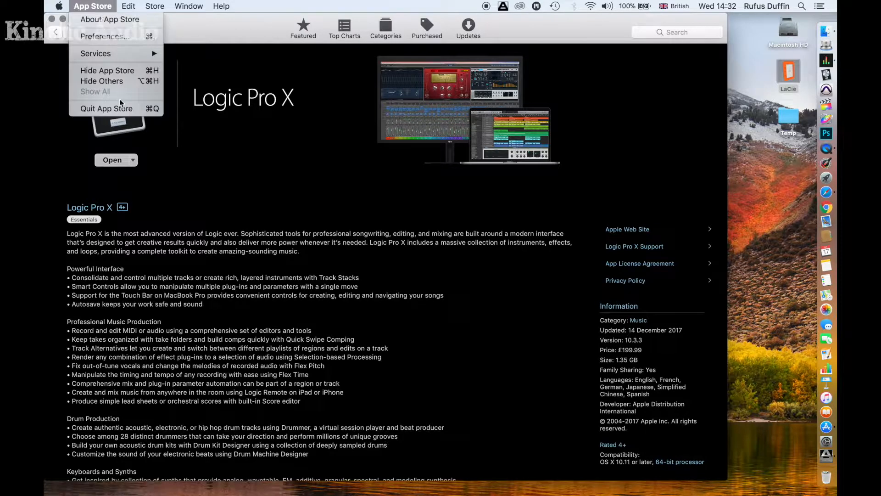
click(125, 116)
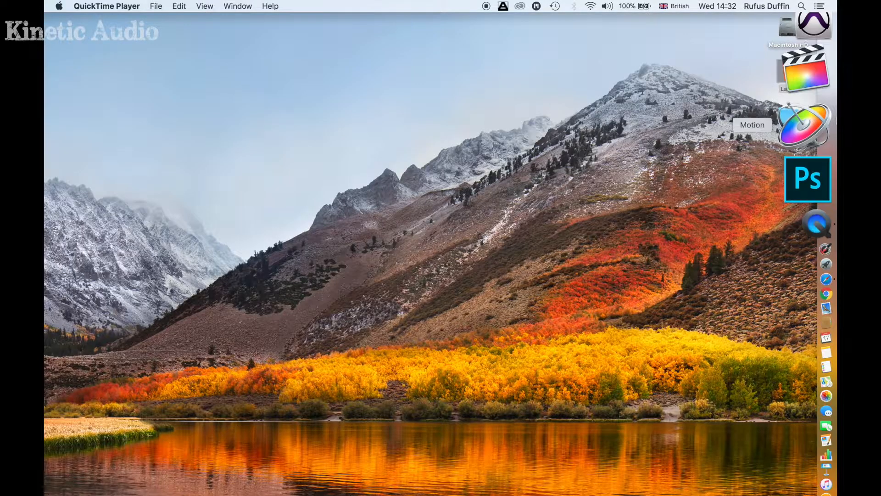
click(812, 75)
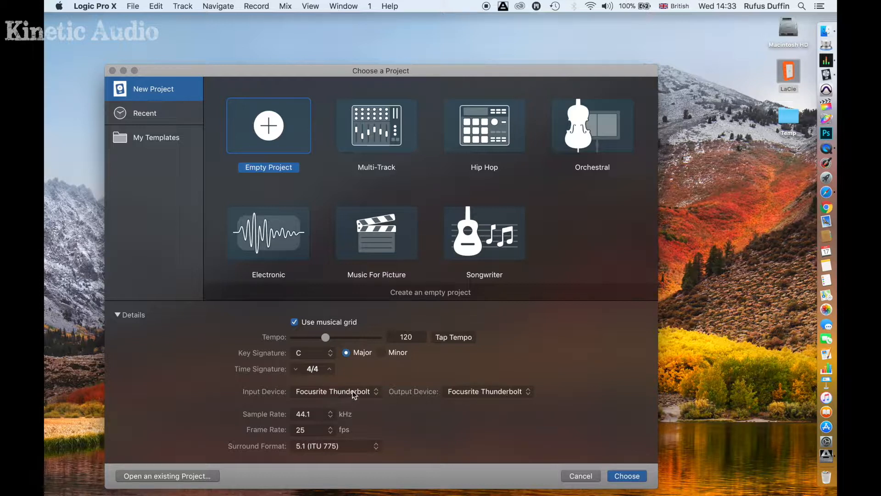
- Examine the input device, output device and sample rate options for the new project
click(376, 391)
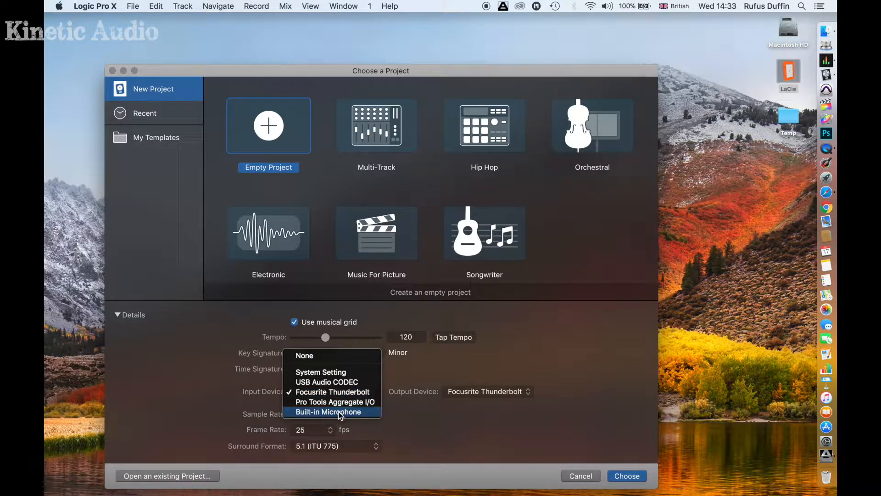
click(427, 422)
click(518, 391)
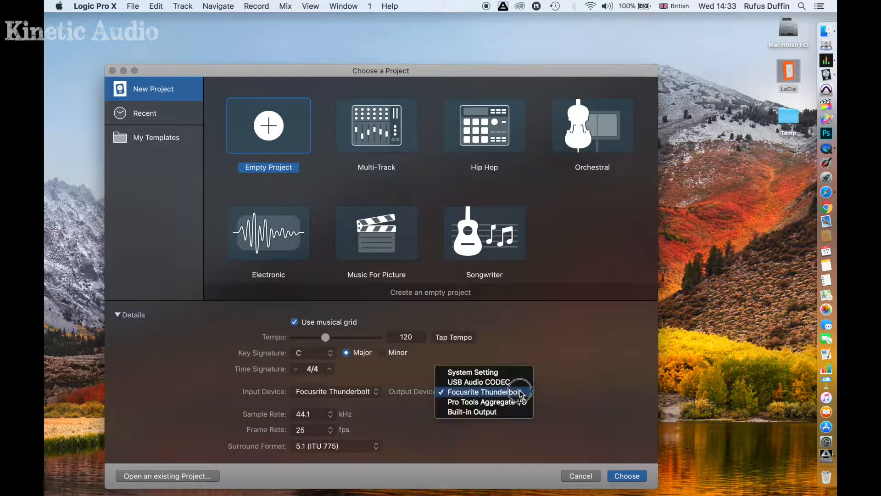
click(423, 409)
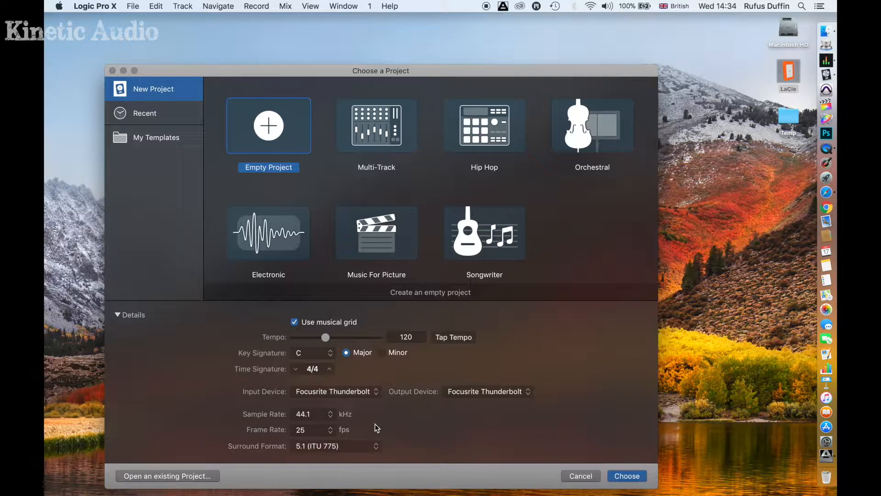
click(325, 417)
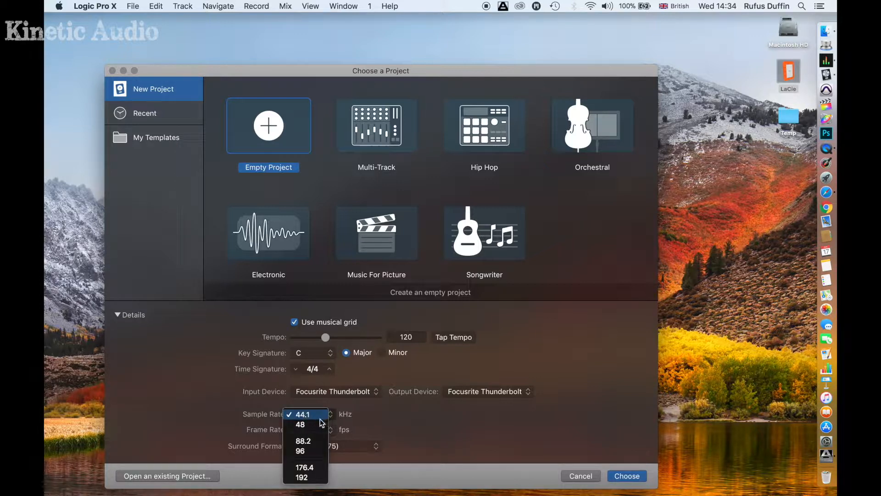
click(383, 405)
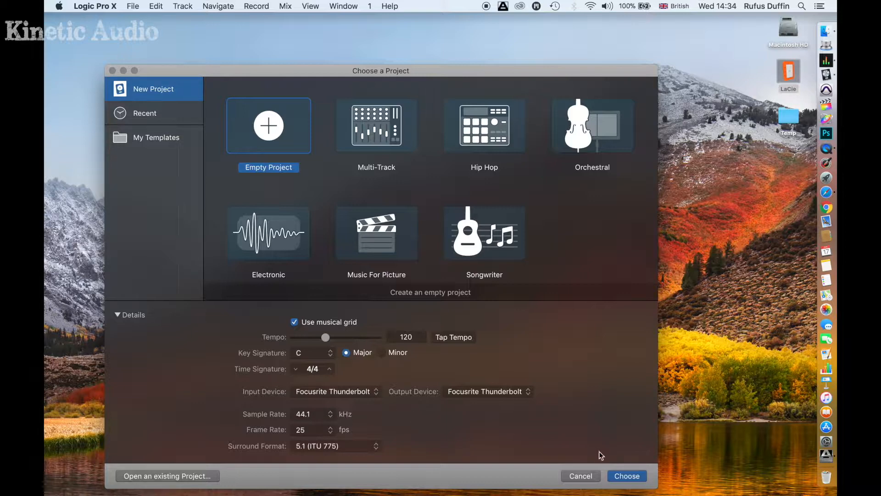
- Create the empty project and add a Drummer track with the Rock genre, routed to Output 1 + 2
click(626, 476)
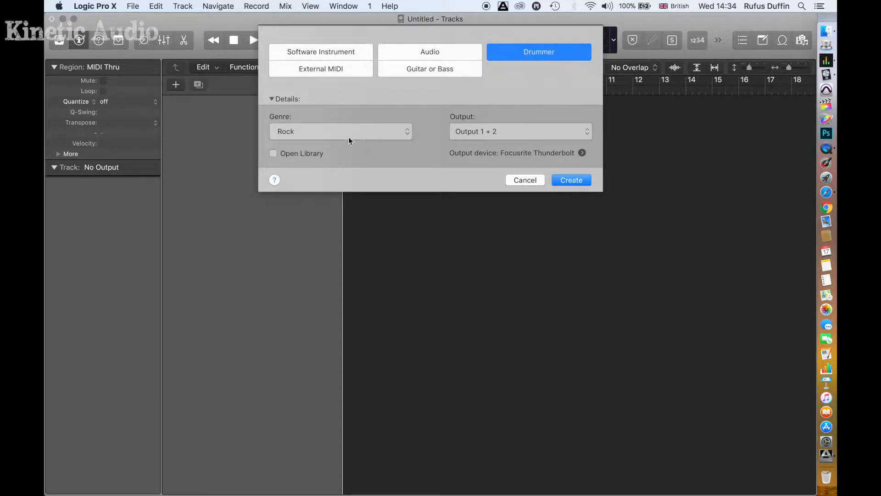
click(370, 132)
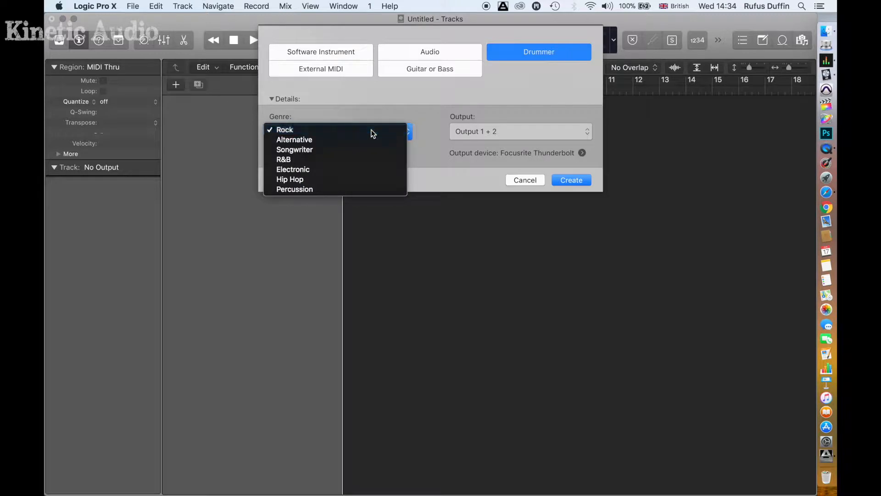
click(372, 133)
click(522, 134)
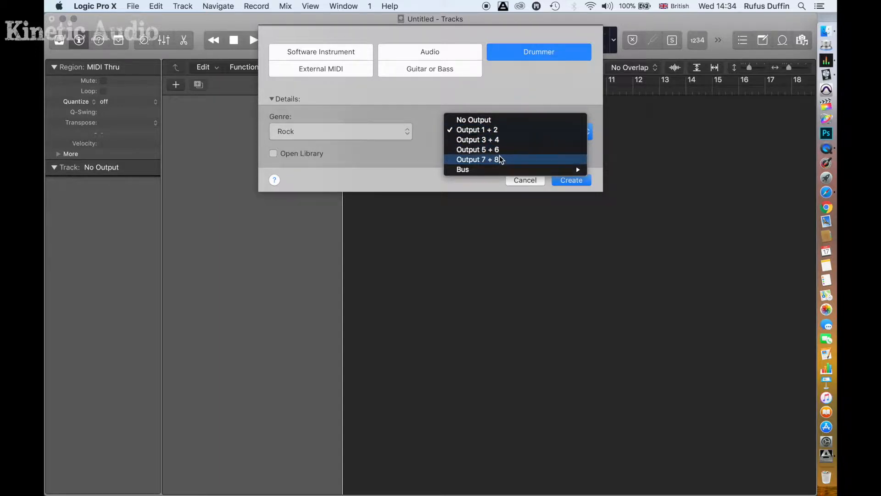
click(431, 159)
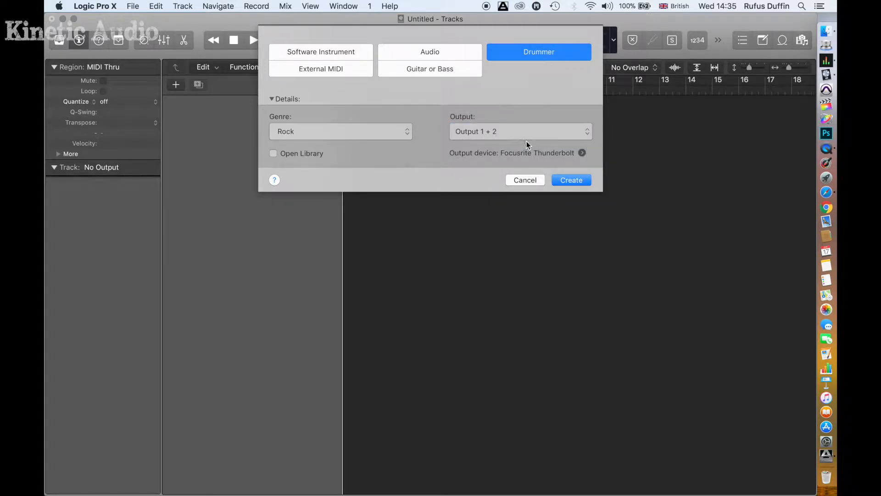
click(573, 181)
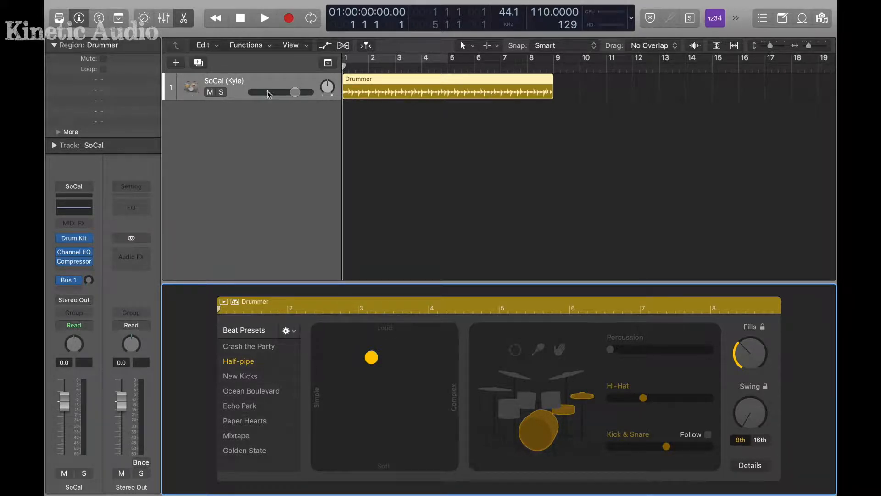
- Select the drummer track, play back its region, and return the playhead to the project start
click(237, 83)
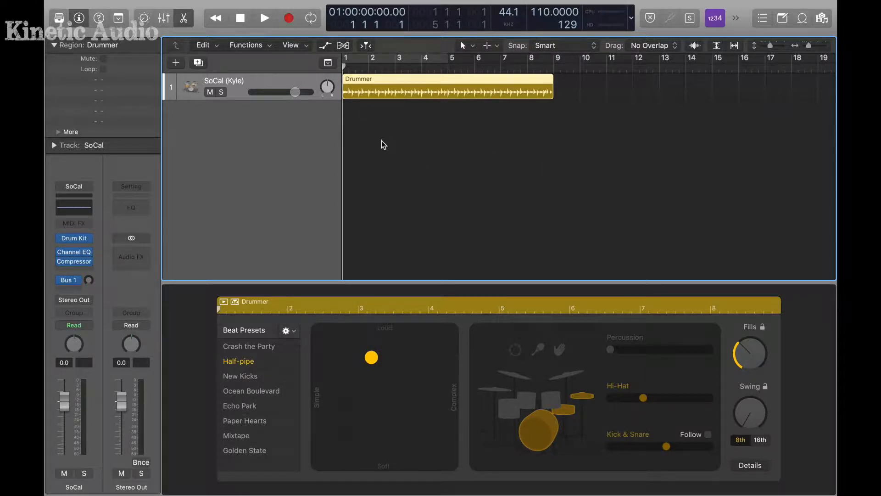
key(space)
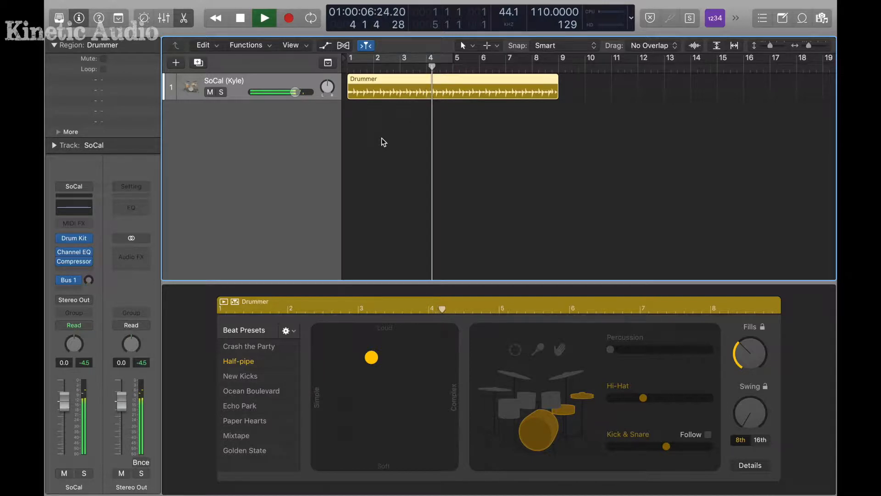
key(space)
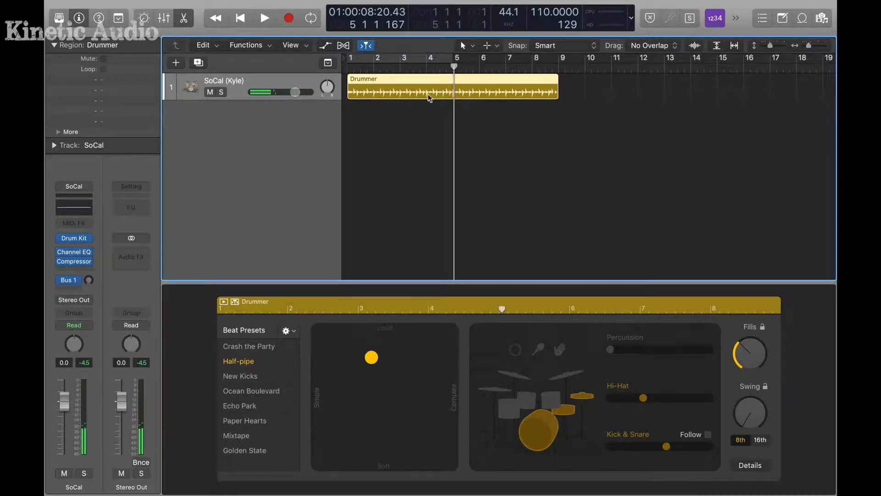
key(Return)
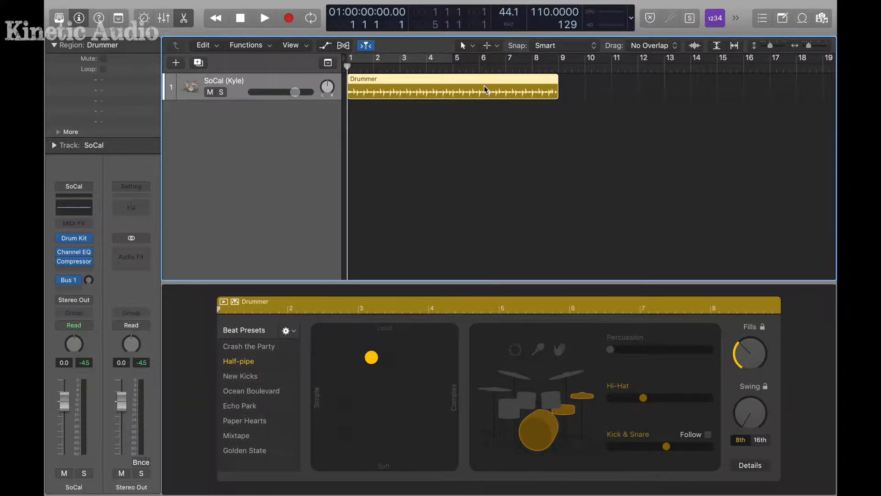
- Split the Drummer region at the start of bar 3
click(453, 68)
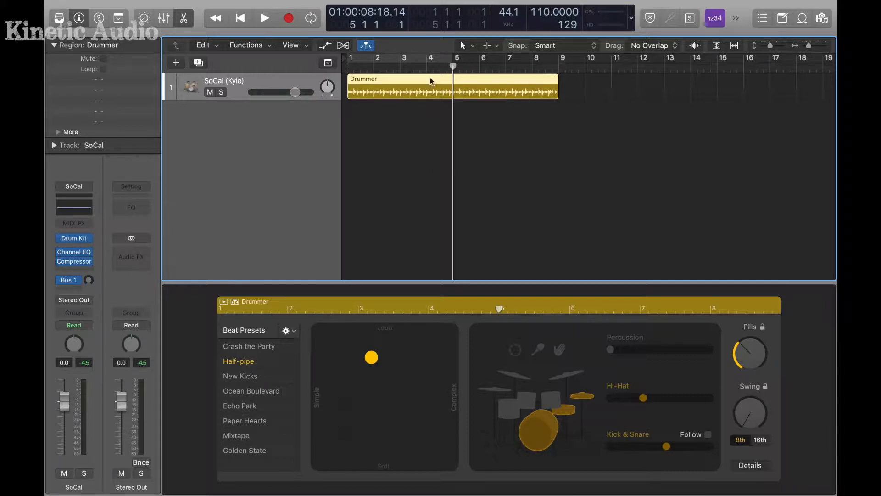
click(400, 65)
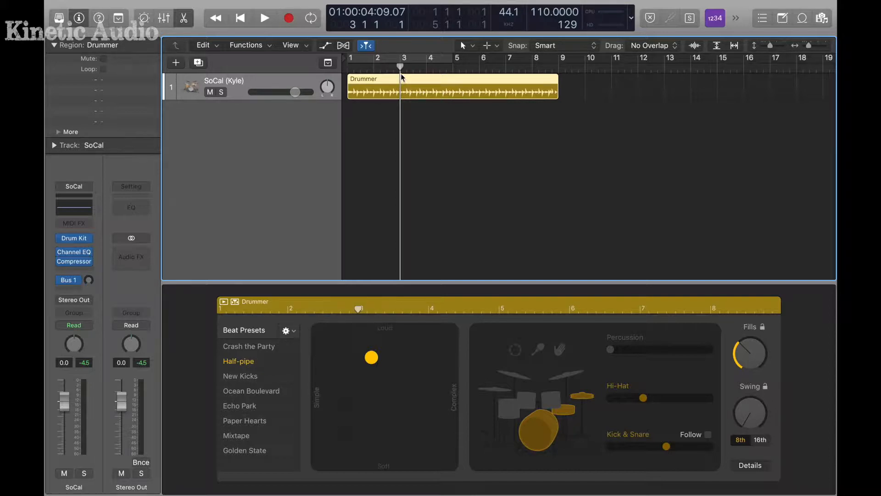
right_click(395, 110)
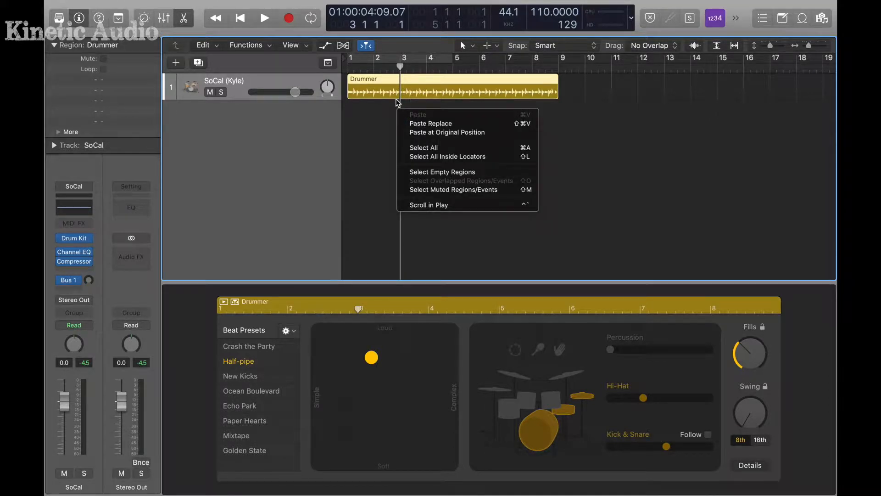
click(395, 84)
right_click(395, 84)
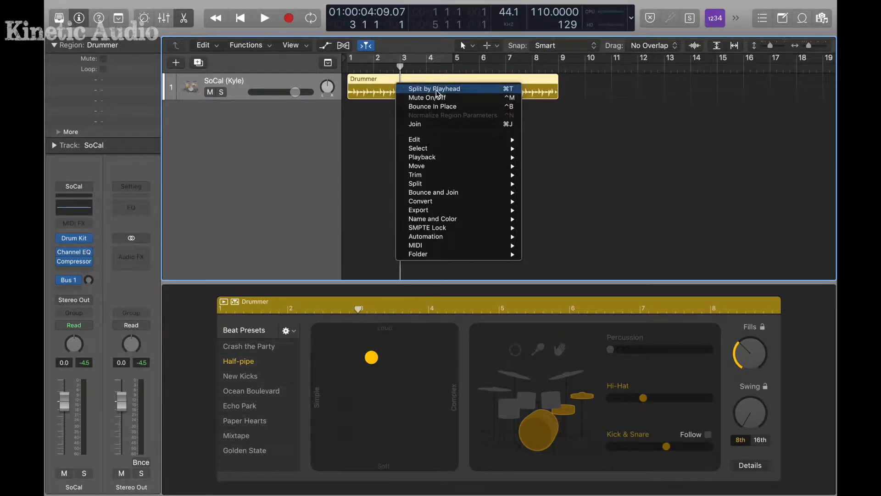
click(392, 126)
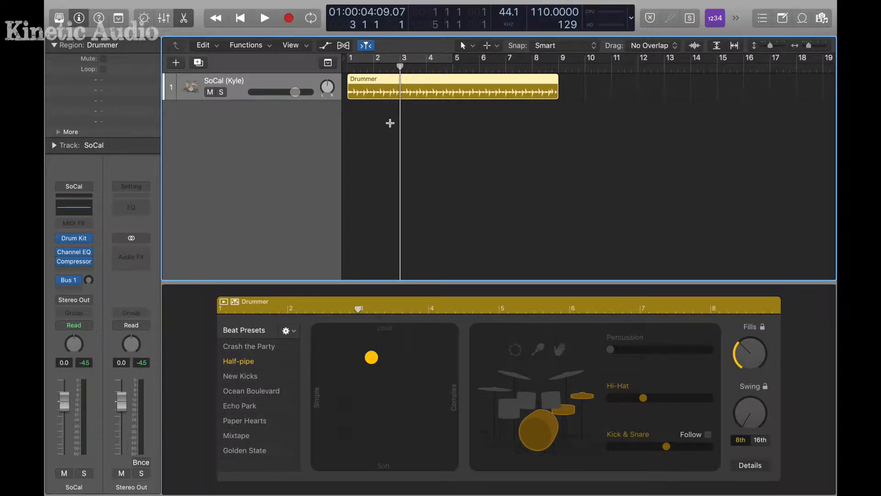
key(super+t)
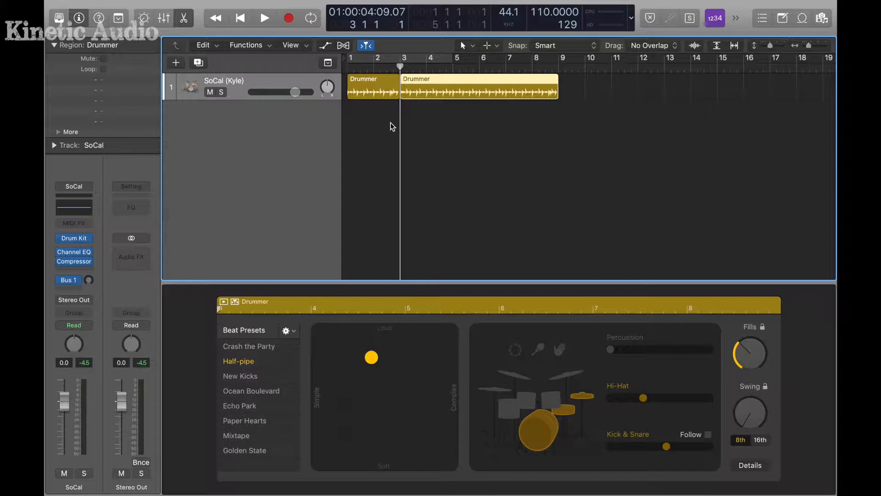
- Make the first Drummer region softer and simpler with the beat puck, and play the track back from the start
click(384, 79)
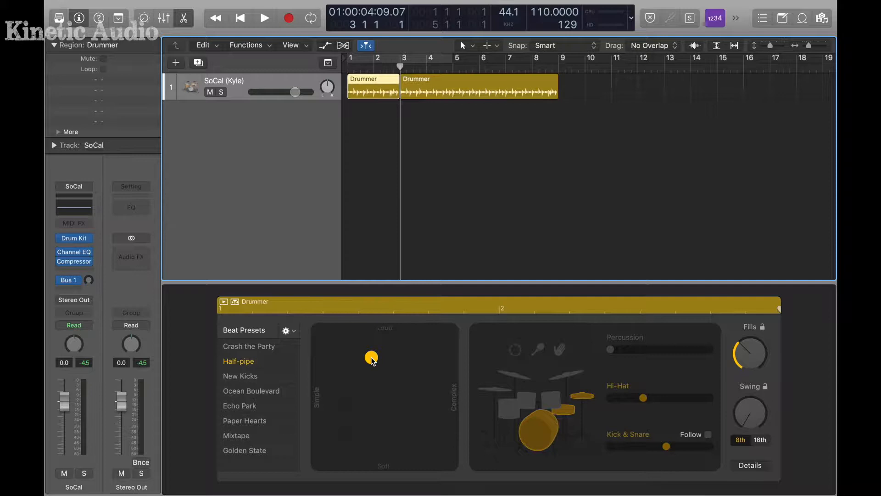
drag(372, 360, 324, 425)
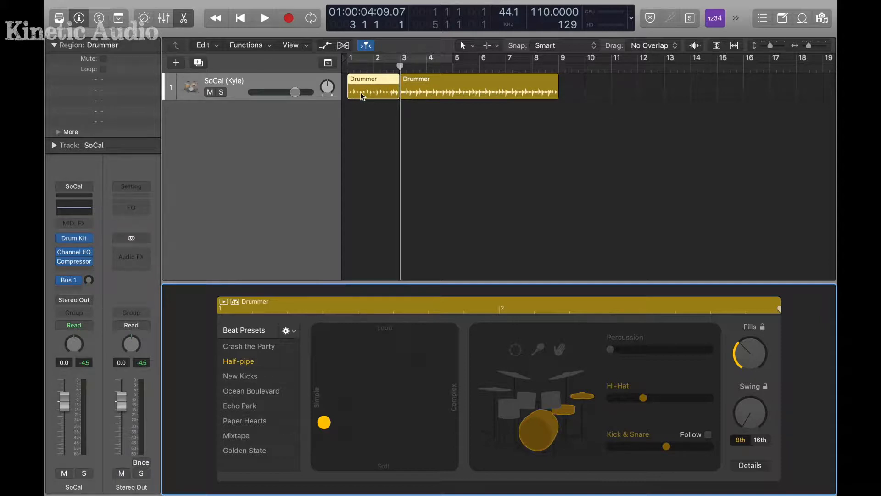
click(400, 65)
drag(400, 66, 341, 70)
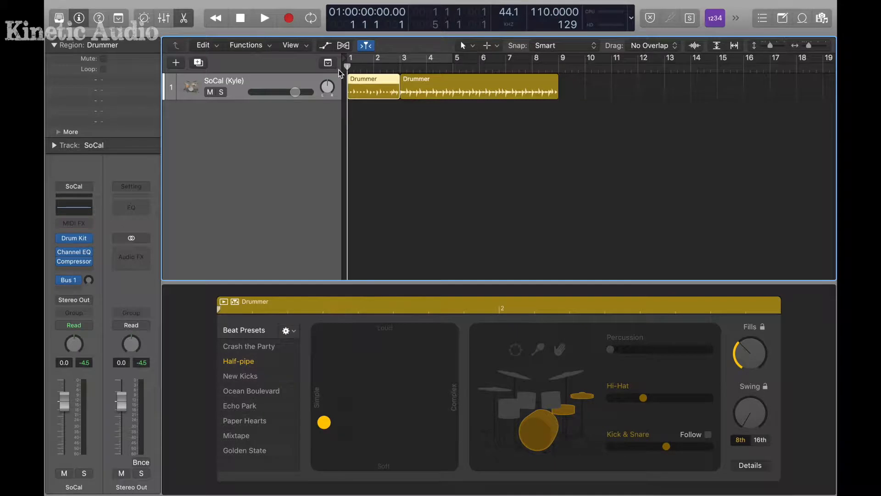
key(space)
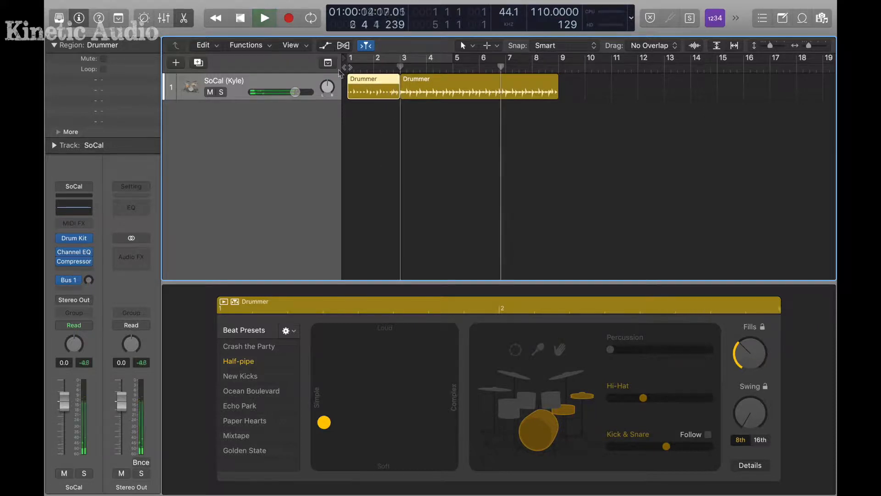
click(344, 67)
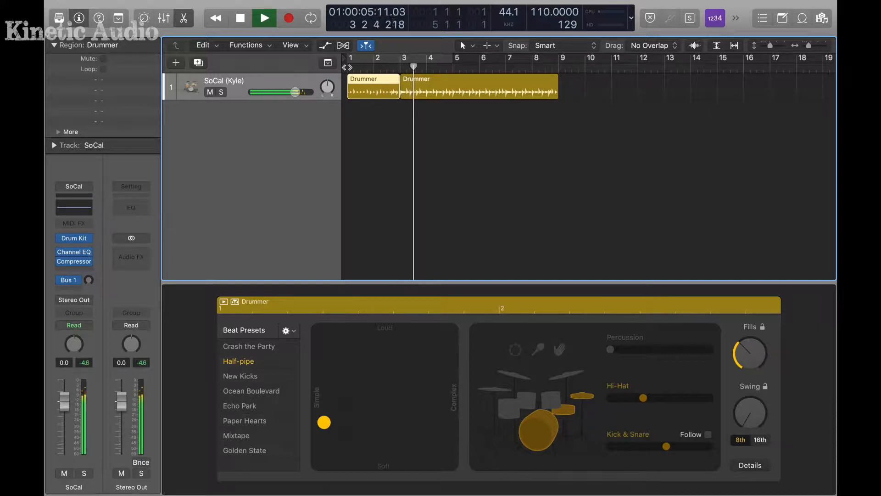
key(space)
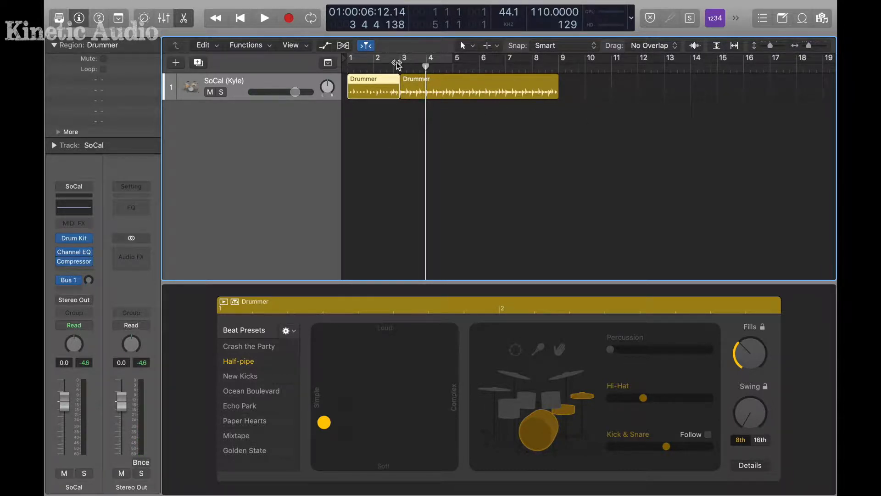
- Try looping the second Drummer region out to bar 19, and pull the loop back to the region's original end
click(554, 85)
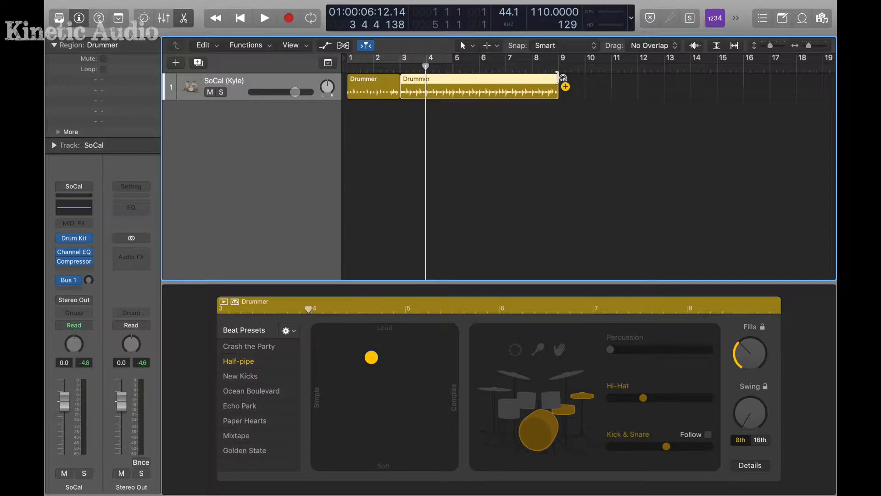
drag(560, 77, 823, 84)
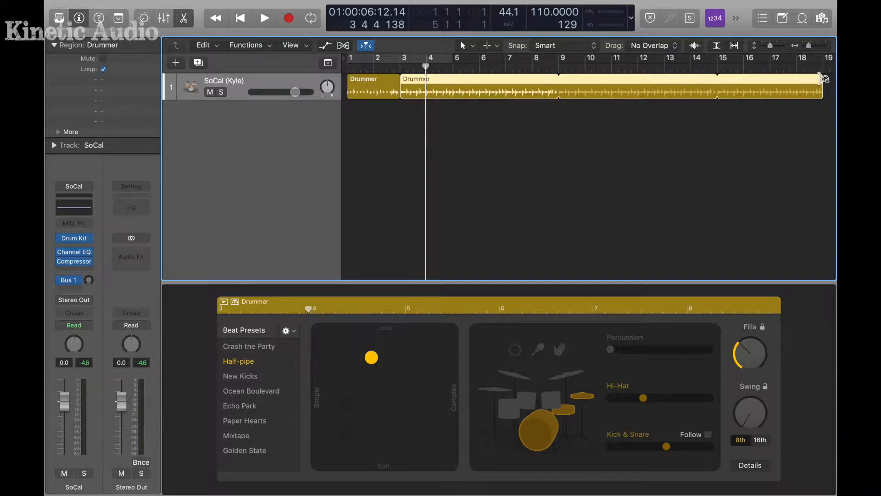
drag(826, 81, 564, 85)
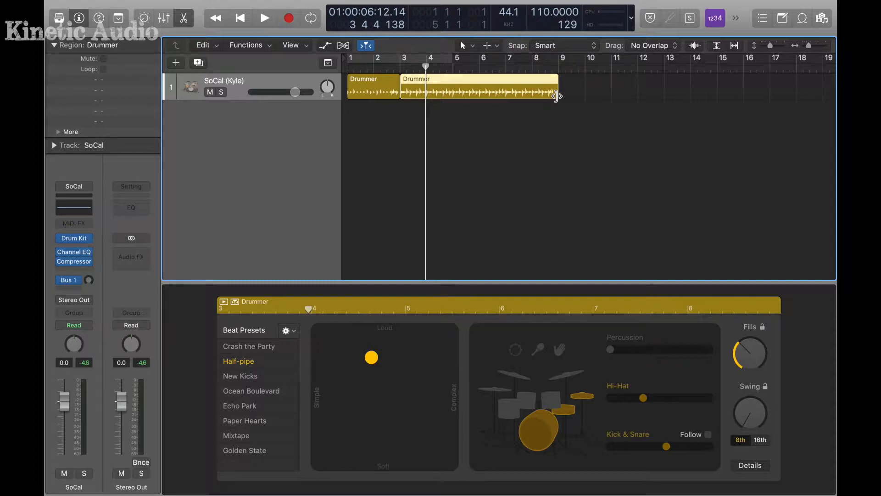
- Extend the second Drummer region to bar 11 and split it at bar 7
drag(557, 96, 610, 91)
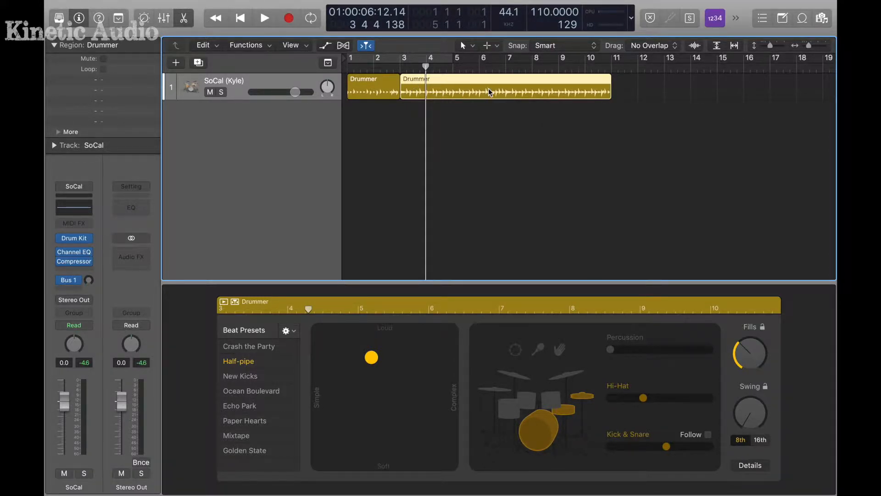
click(505, 67)
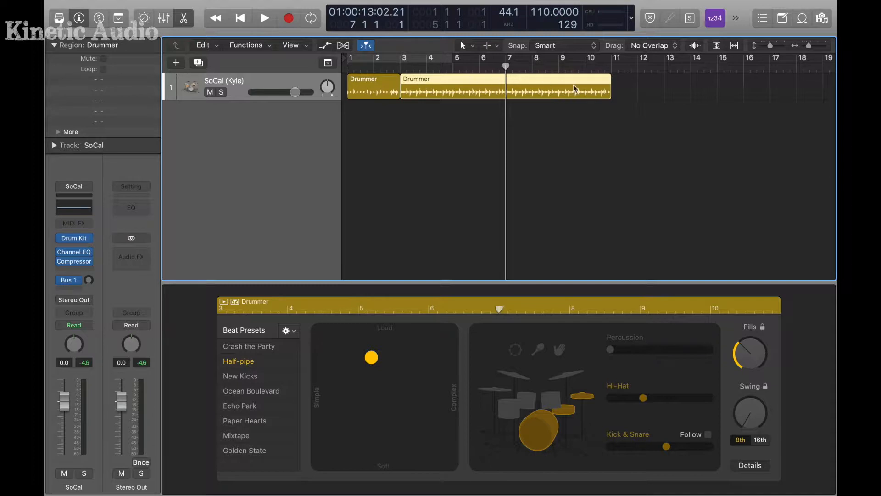
click(506, 79)
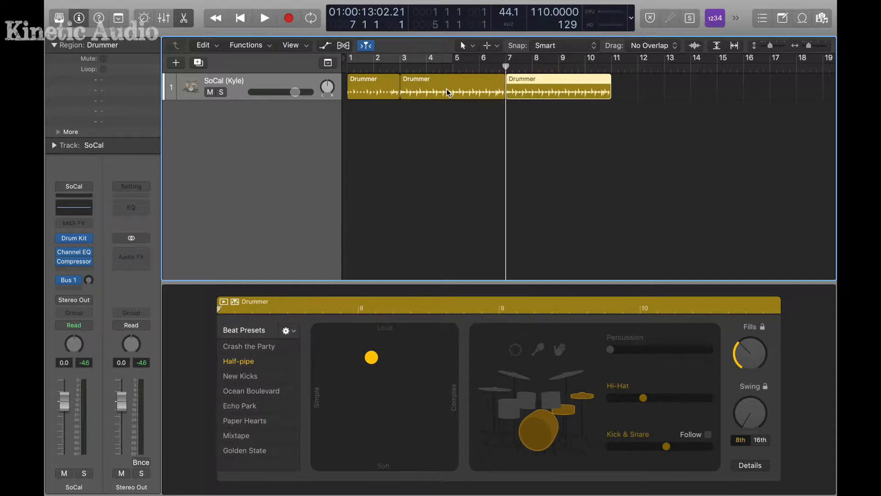
- Make the Drummer region starting at bar 7 louder and more complex, and audition it from bar 7
click(411, 79)
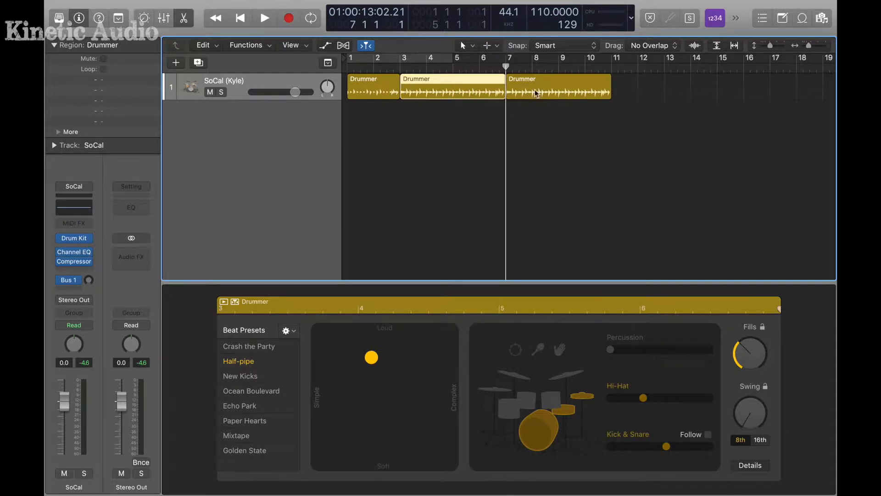
click(567, 90)
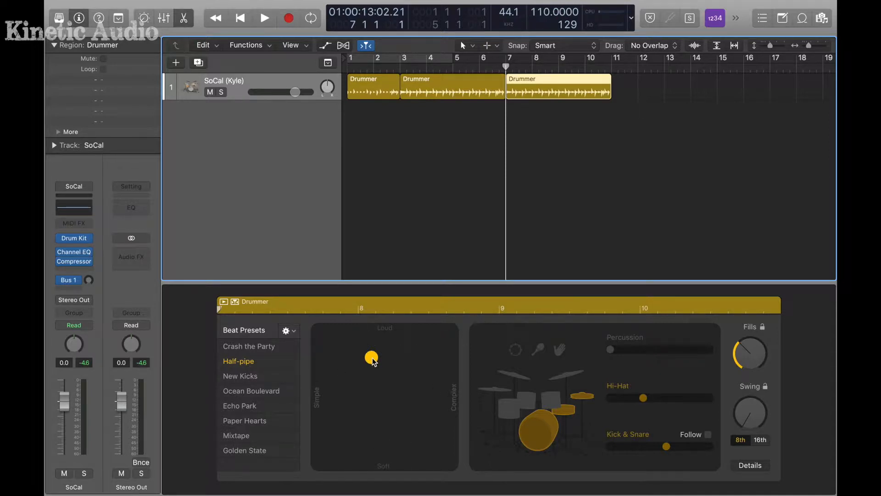
drag(373, 360, 448, 345)
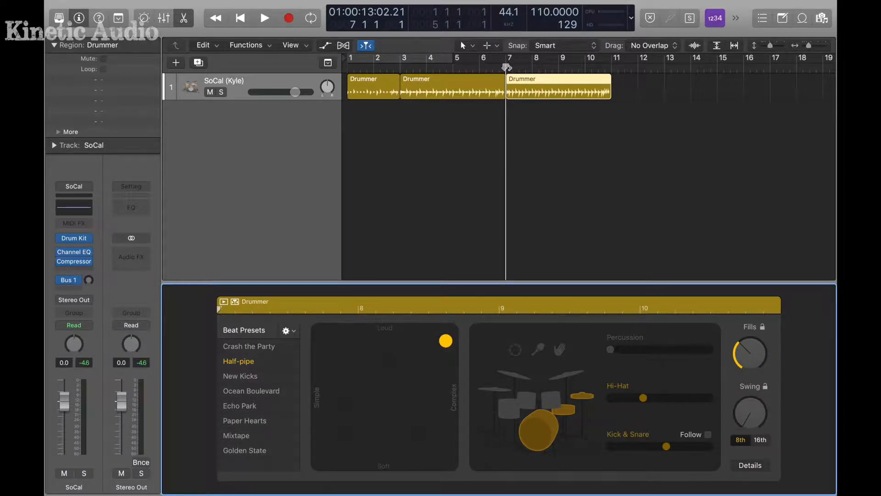
key(space)
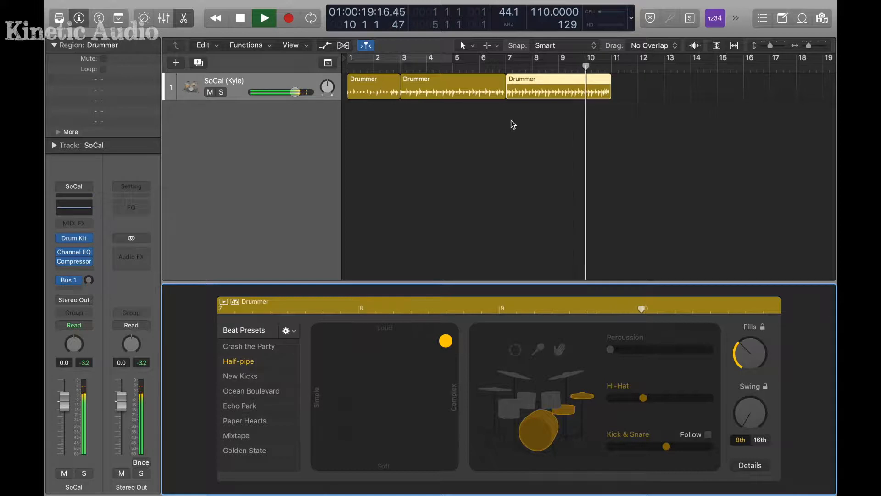
key(space)
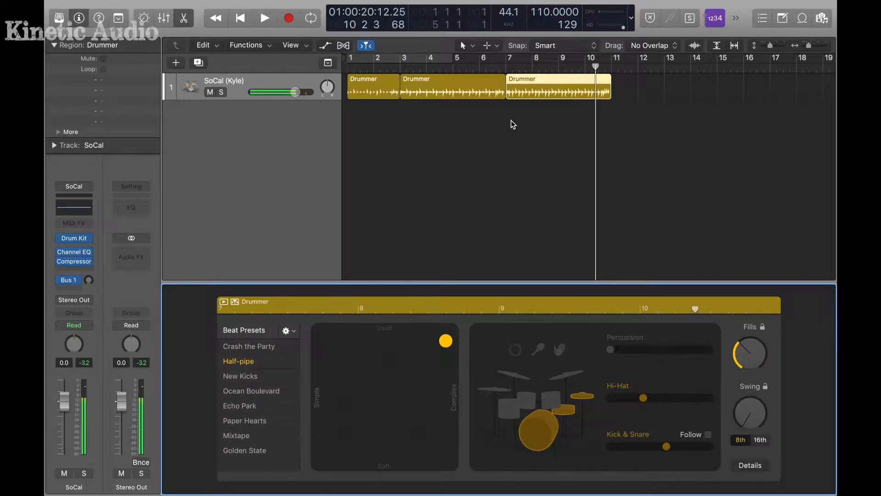
click(505, 67)
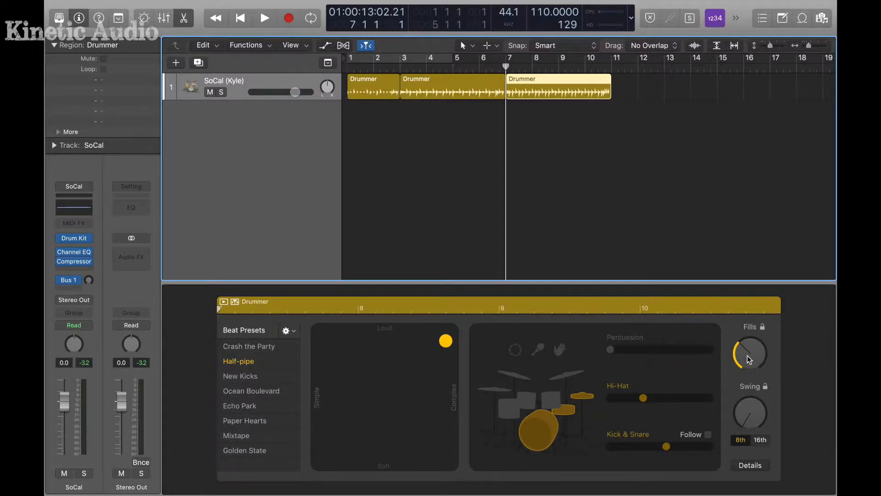
- Raise the Fills amount of the last Drummer region to maximum and audition it from bar 7
drag(748, 355, 750, 264)
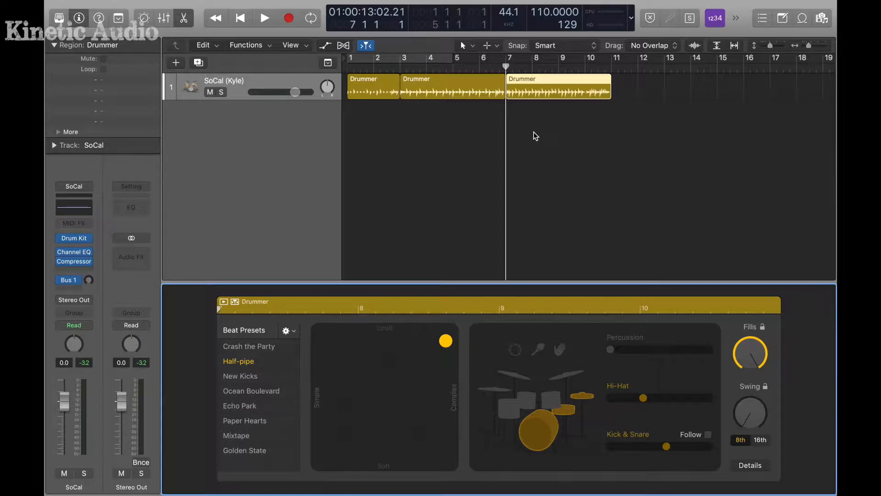
key(space)
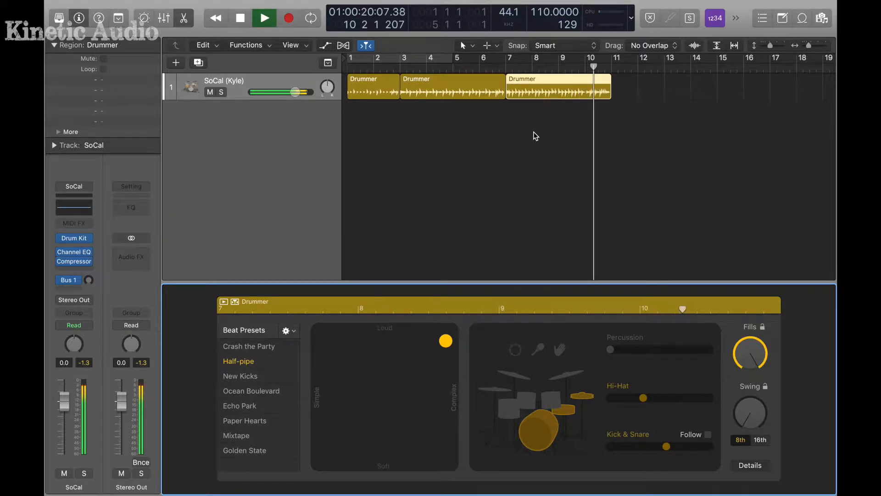
key(space)
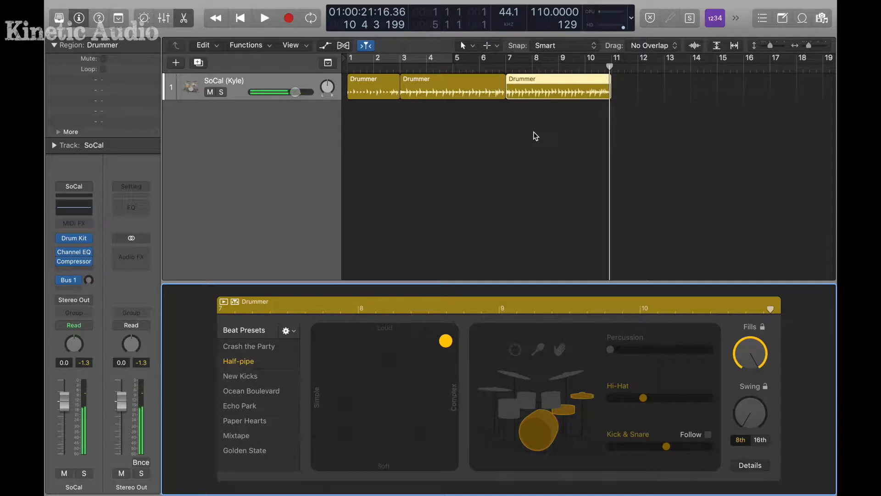
click(506, 65)
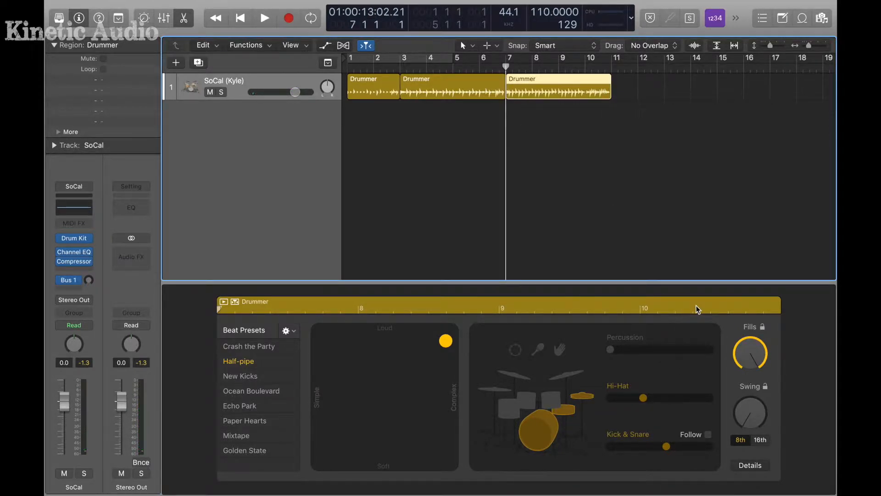
- Set the last region's Fills to about halfway, raise its Kick & Snare variation one notch, and audition it from bar 7
drag(750, 353, 767, 411)
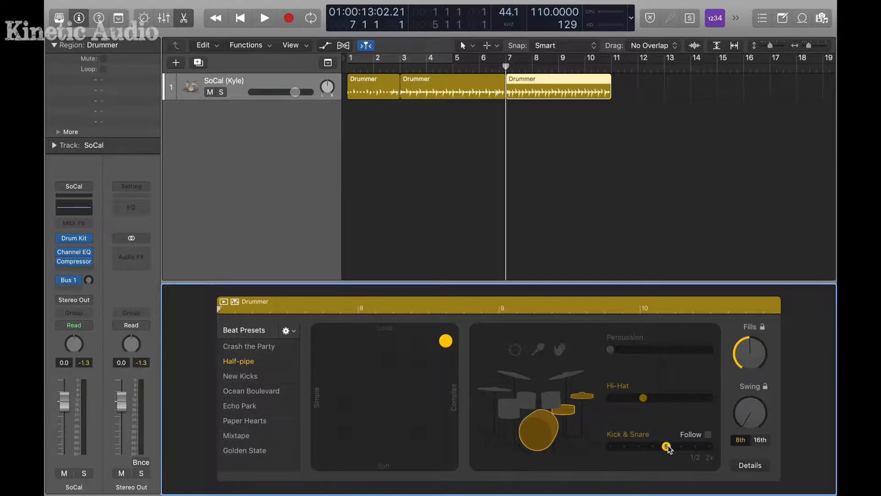
drag(667, 447, 681, 447)
click(506, 66)
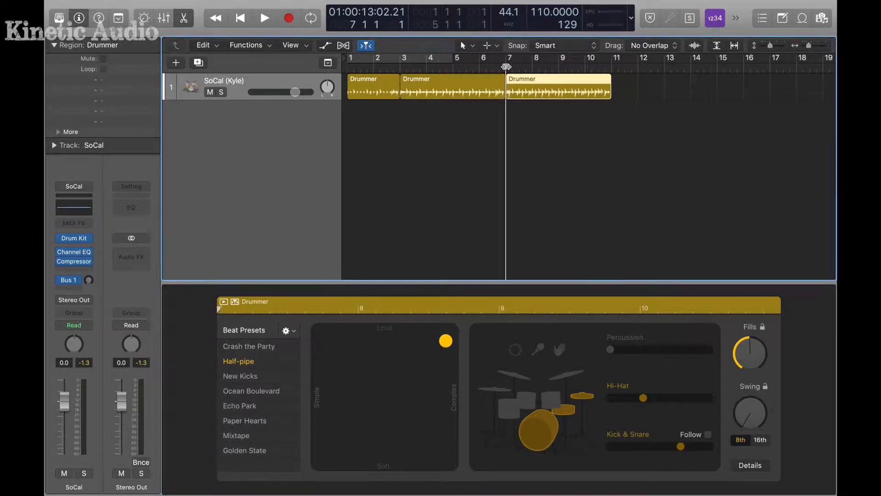
key(space)
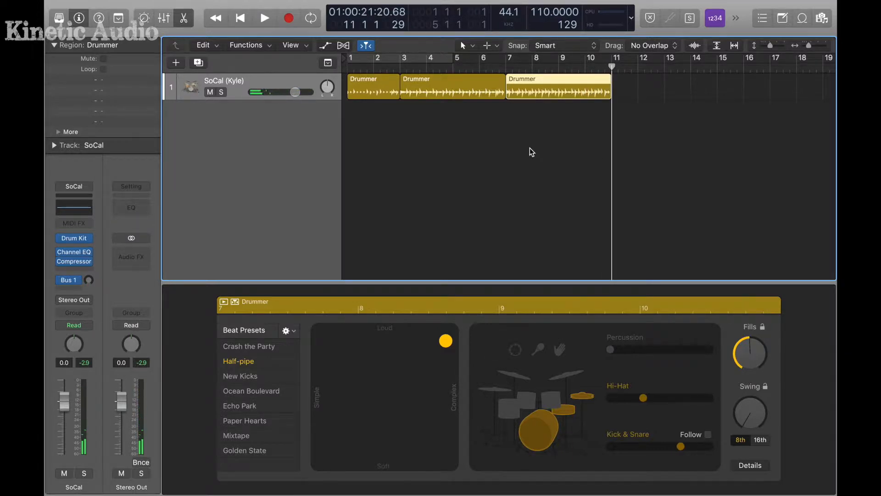
click(506, 66)
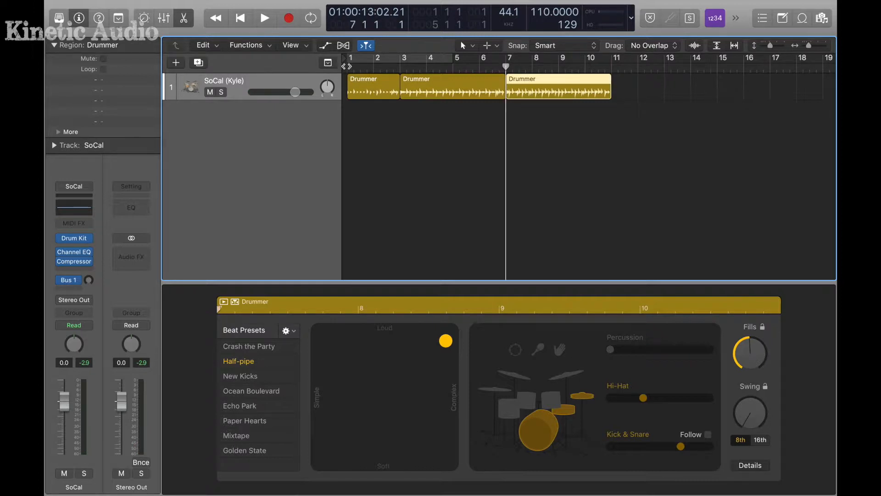
- Play all three Drummer regions from the project start, and return the playhead to bar 1
click(346, 67)
key(space)
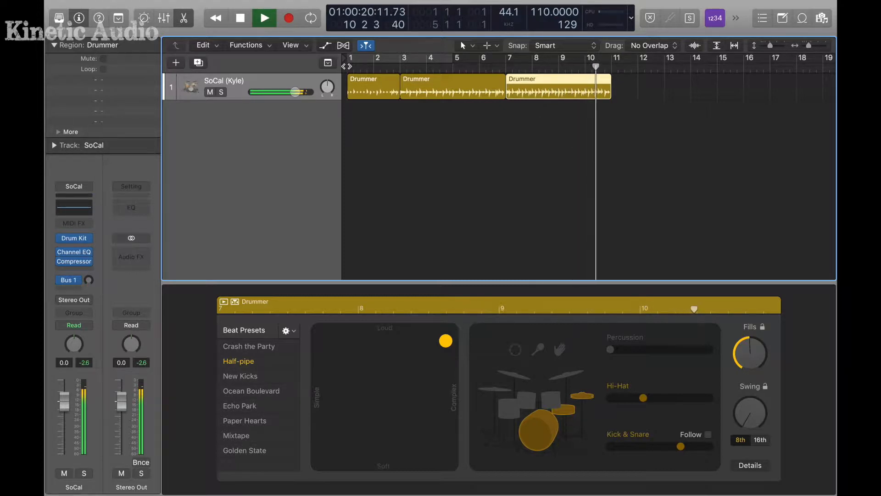
key(space)
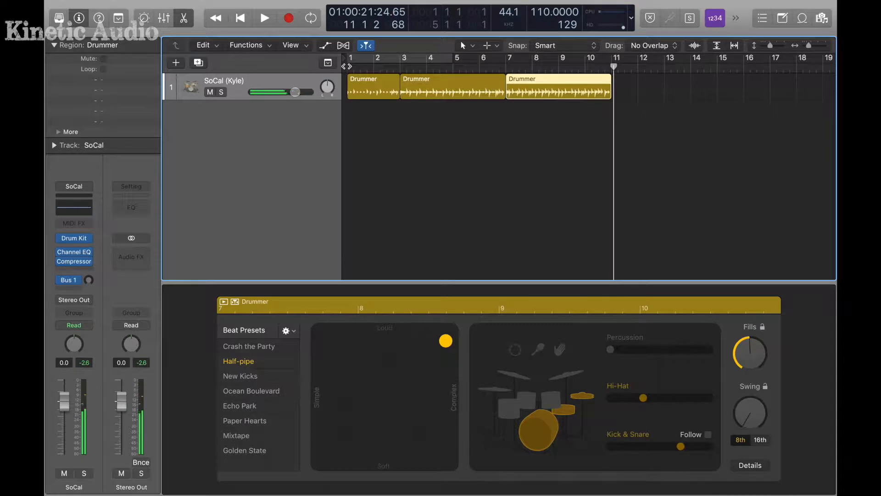
key(Return)
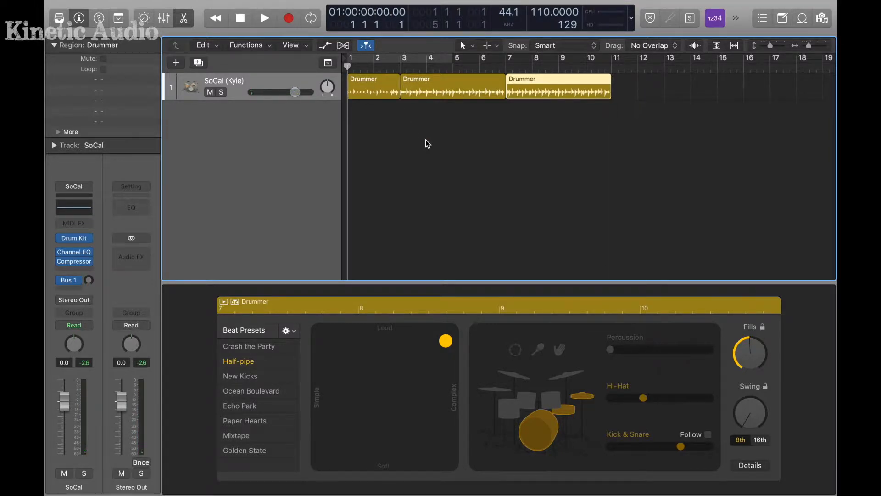
- Add a new Drummer track below the existing one and delete the region it comes with
key(super+Right)
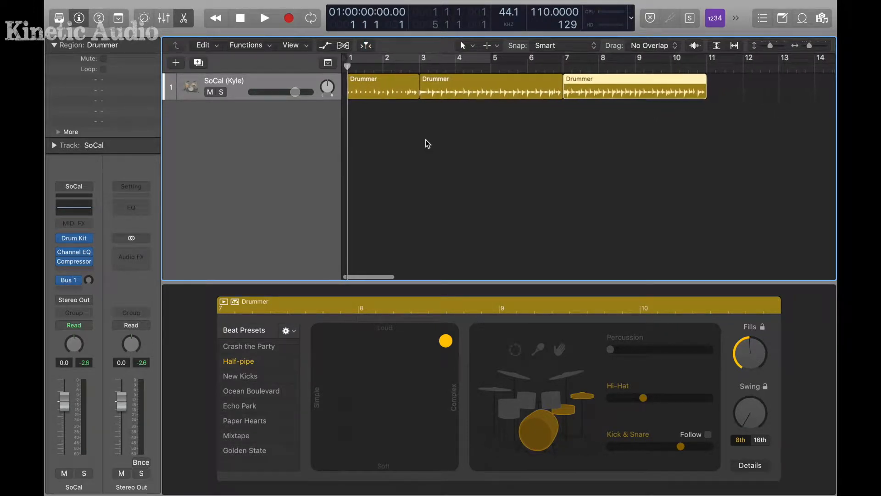
click(264, 78)
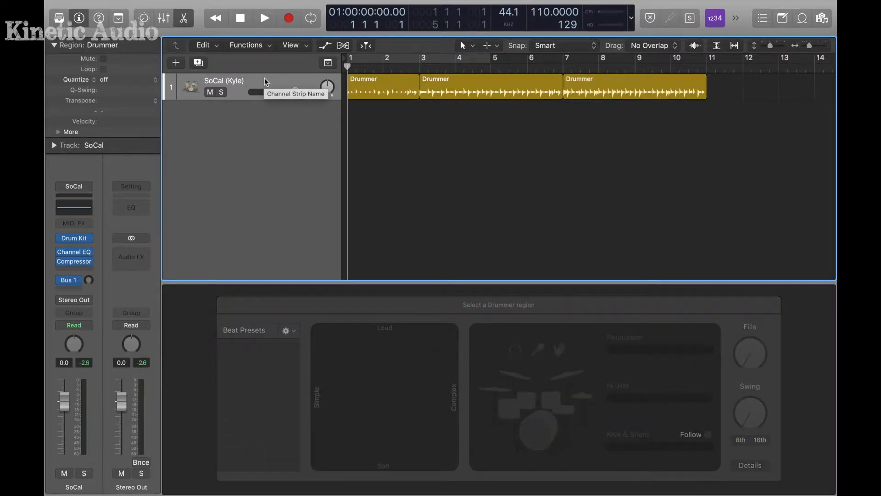
right_click(264, 80)
mouse_move(275, 87)
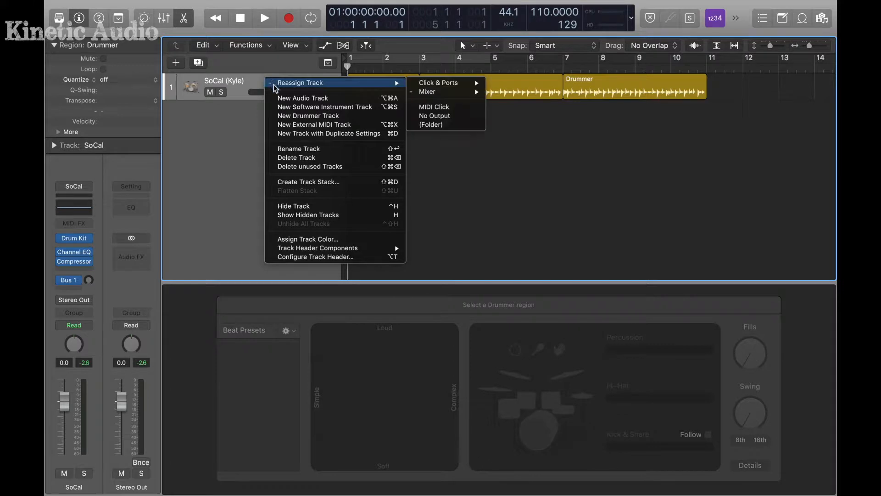
click(298, 119)
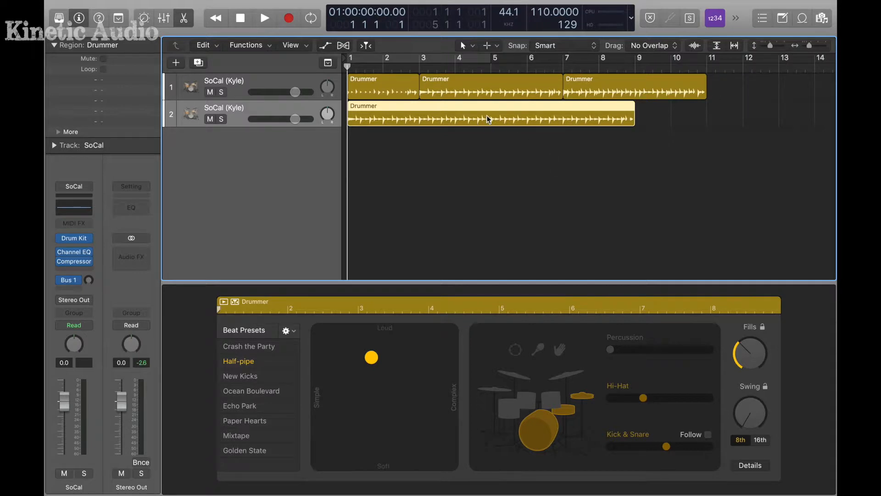
key(Delete)
- Copy the three Drummer regions from the first track onto the second Drummer track, starting at bar 1
mouse_move(723, 79)
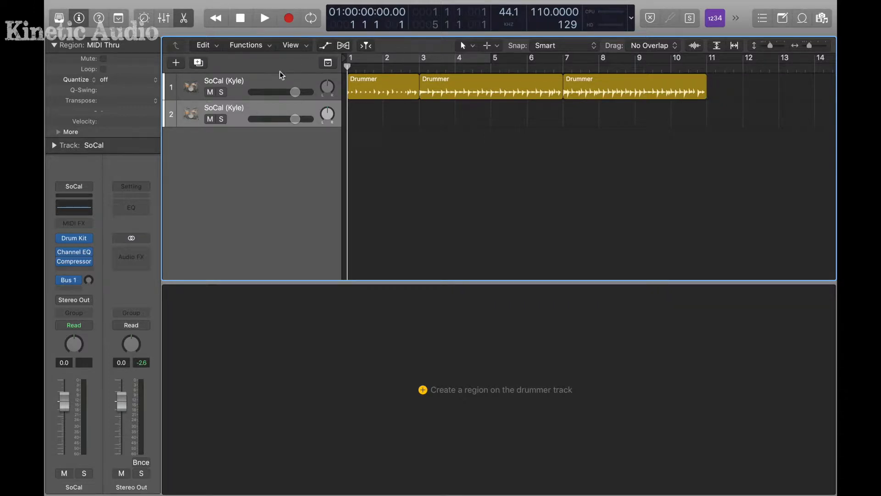
click(302, 83)
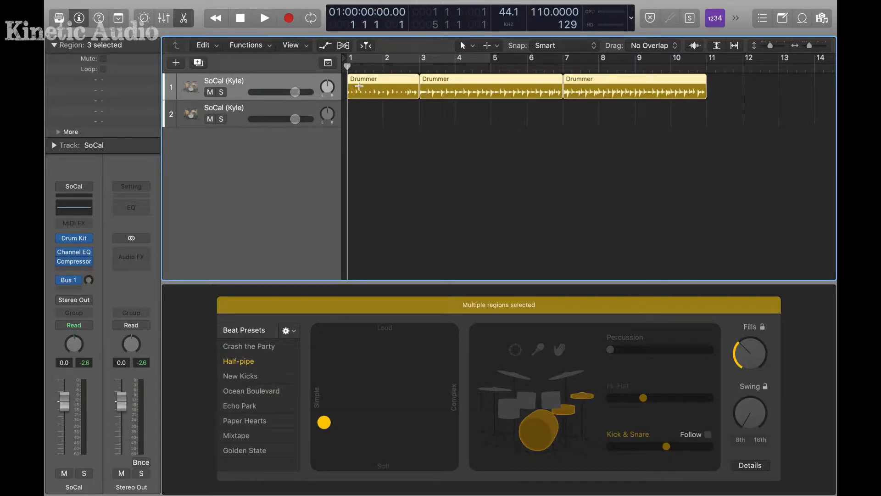
click(301, 108)
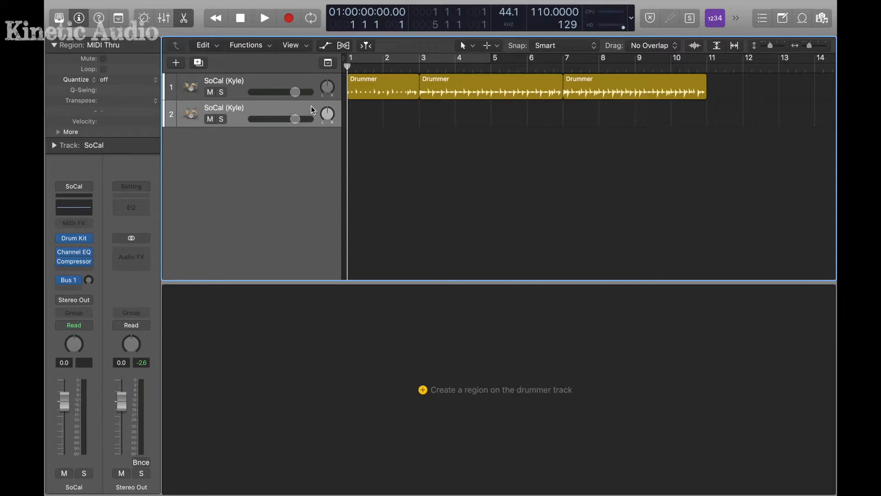
click(352, 113)
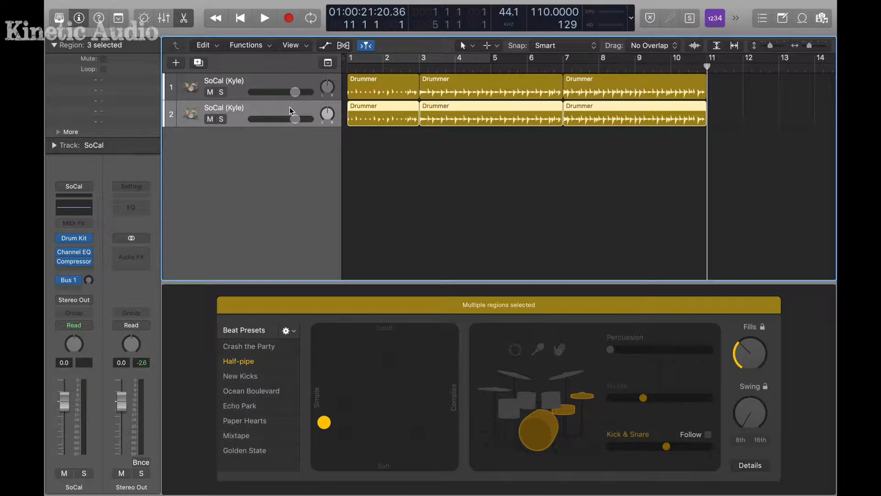
- Open the second Drummer track's Compressor, choose the Drum Mix setting from the drum presets, and close the plug-in
click(75, 261)
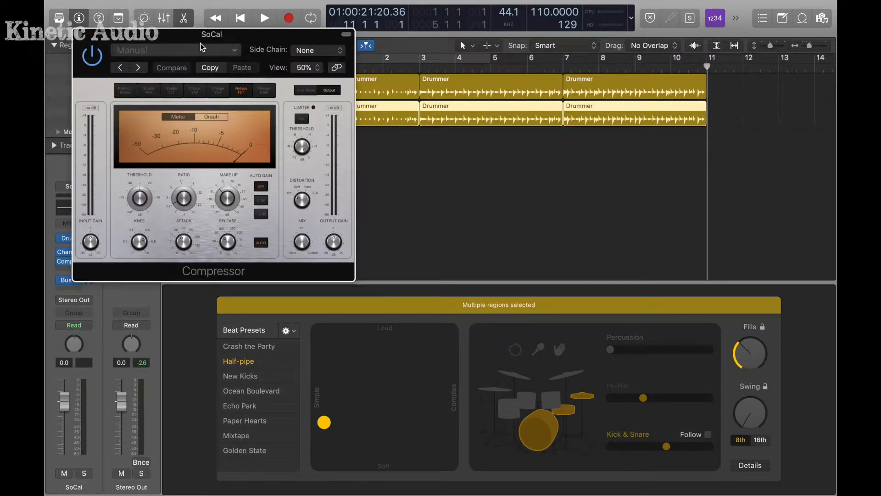
click(210, 51)
mouse_move(202, 220)
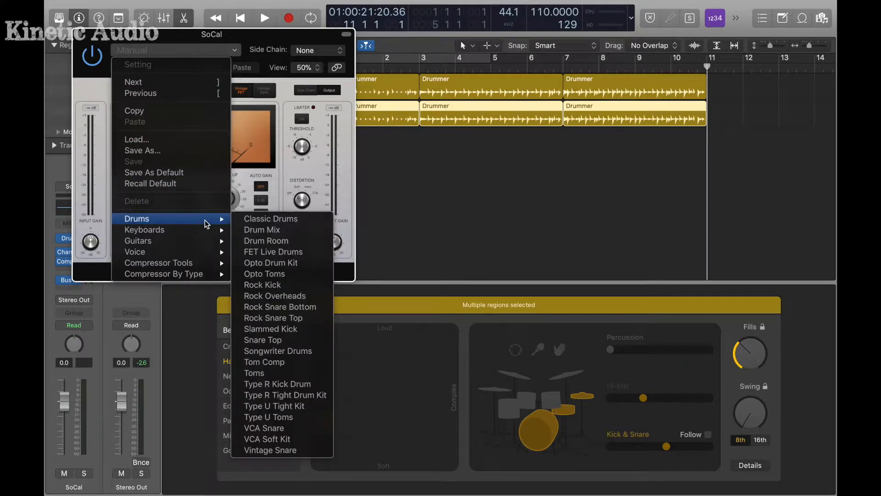
click(277, 231)
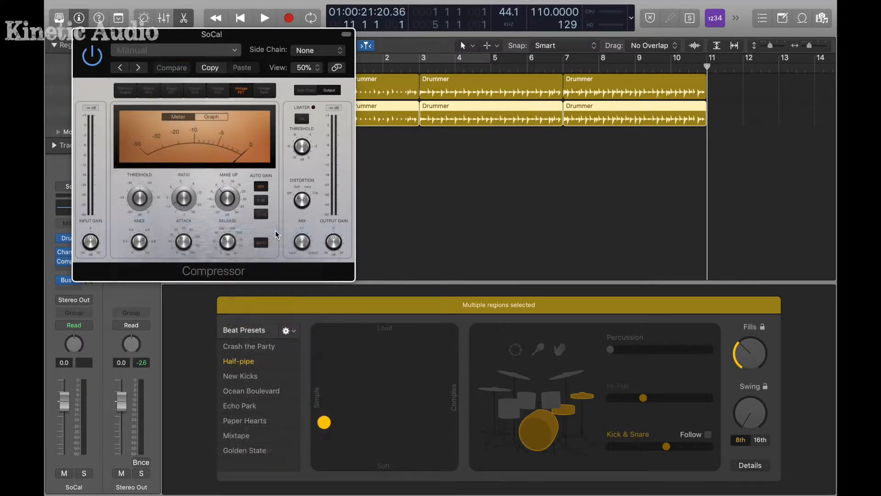
click(78, 34)
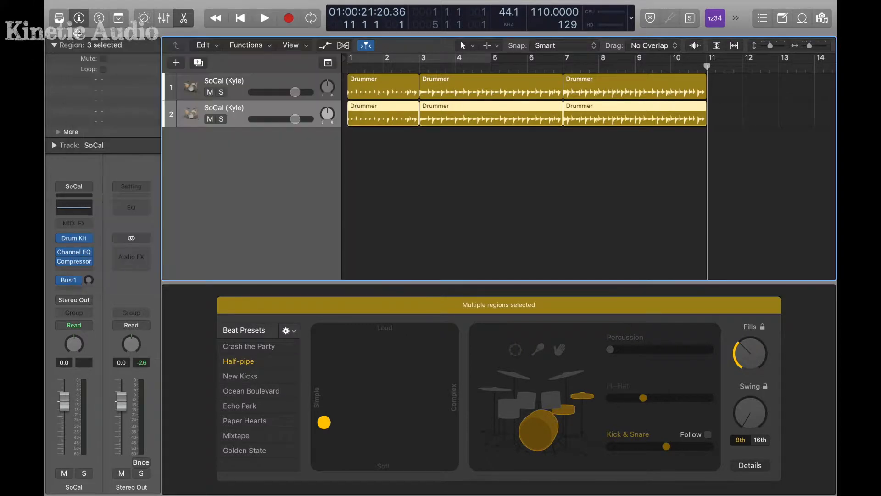
- Solo the second Drummer track, audition it from bar 1, and turn its solo off again
click(348, 68)
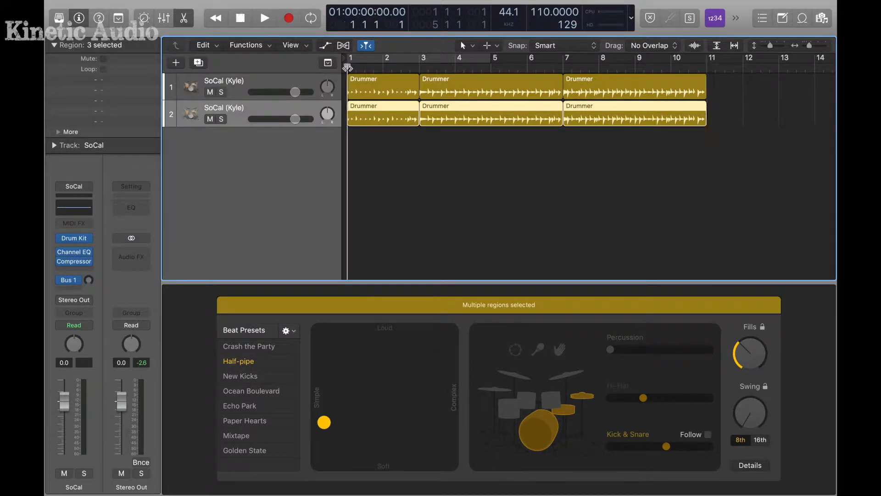
click(222, 119)
key(space)
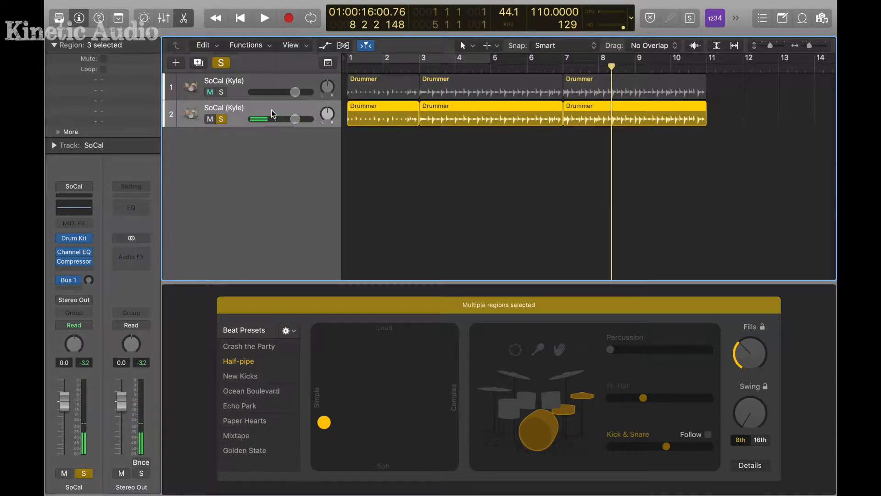
click(221, 120)
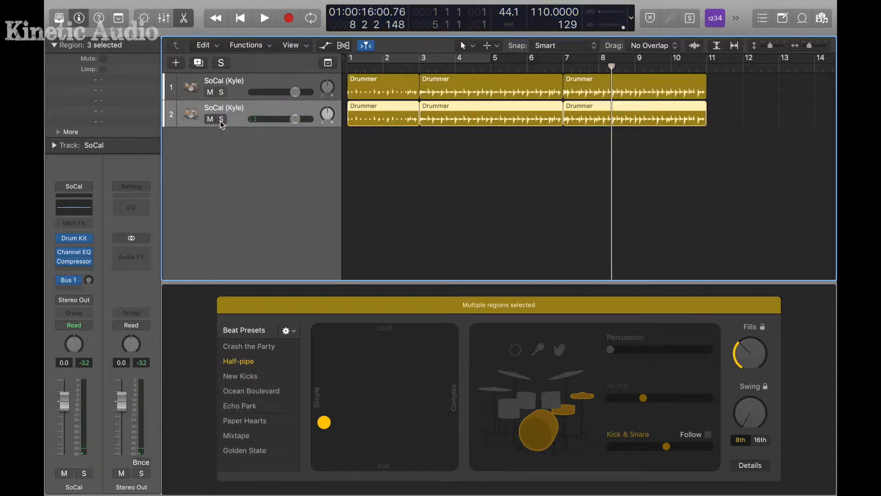
- Play both Drummer tracks together from the project start while lowering the Stereo Out level to -3.5 dB, and stop playback
key(Return)
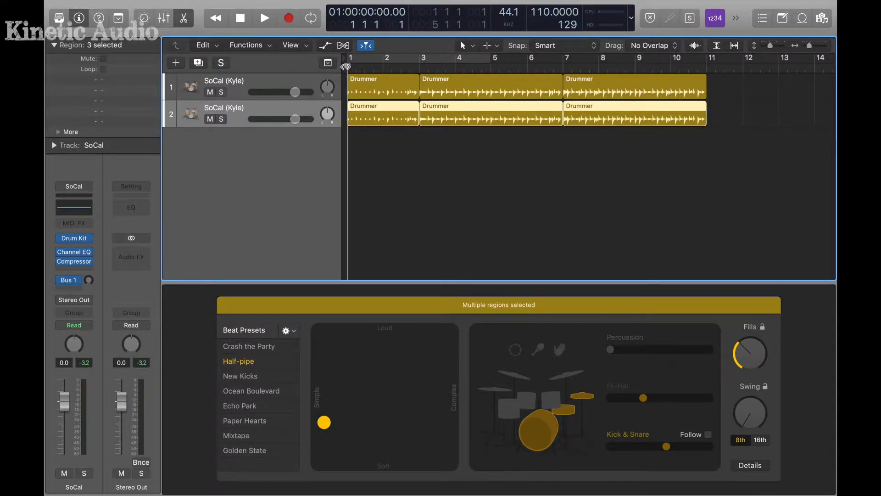
key(space)
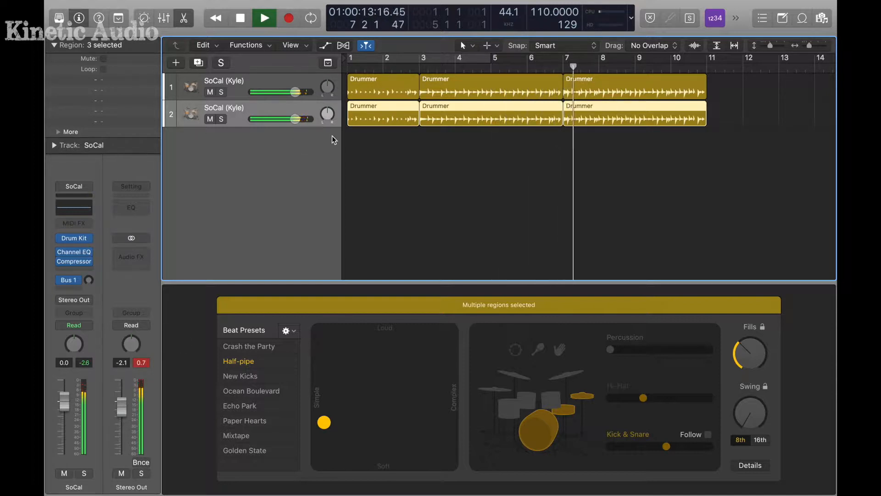
drag(124, 410, 123, 415)
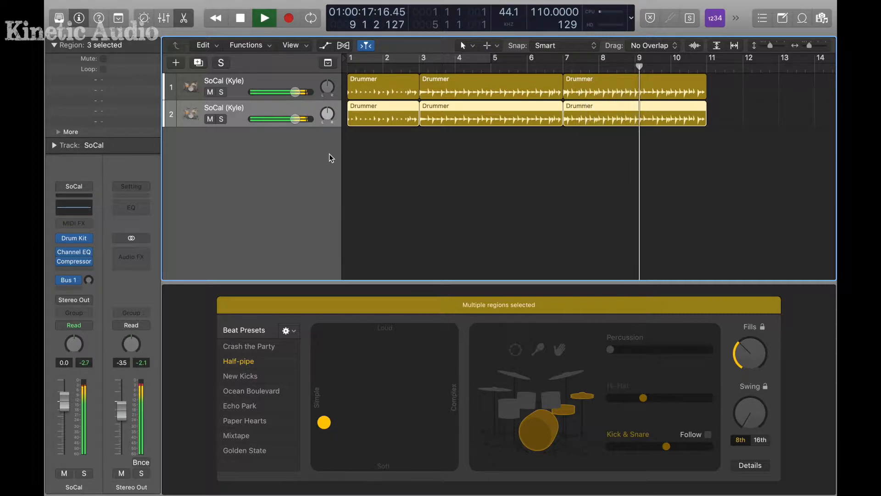
key(space)
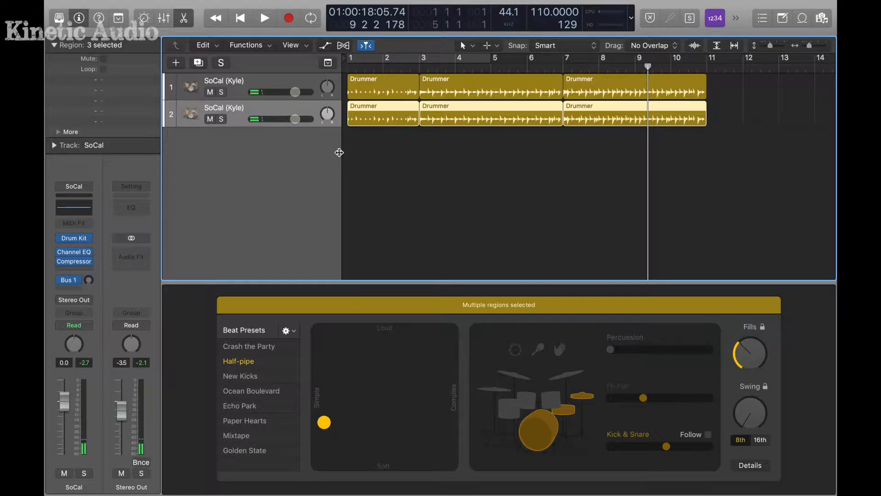
- Delete the second Drummer track together with its regions
click(366, 147)
click(255, 113)
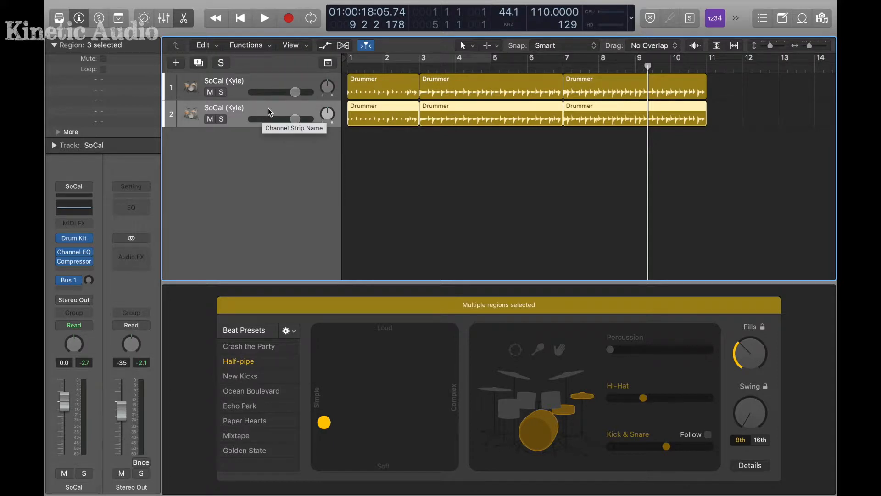
key(super+BackSpace)
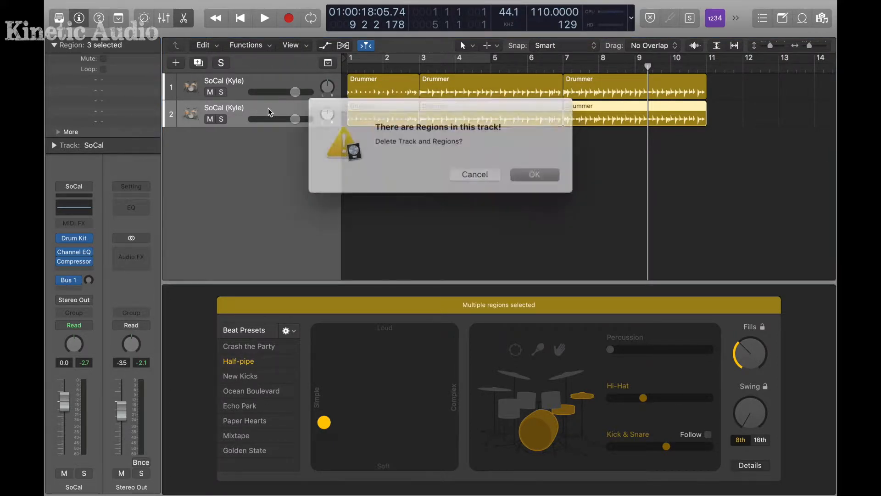
click(523, 171)
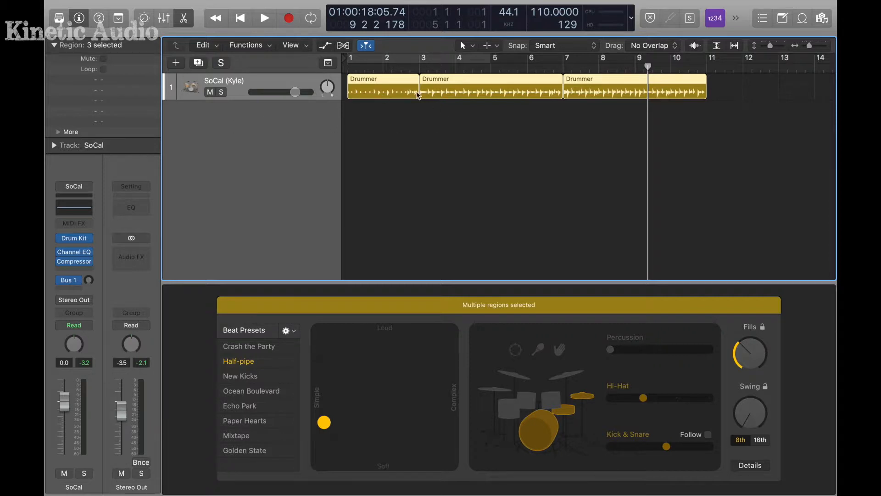
- Add a software instrument track below the Drummer track and show the Library in place of the inspector
right_click(260, 80)
key(Escape)
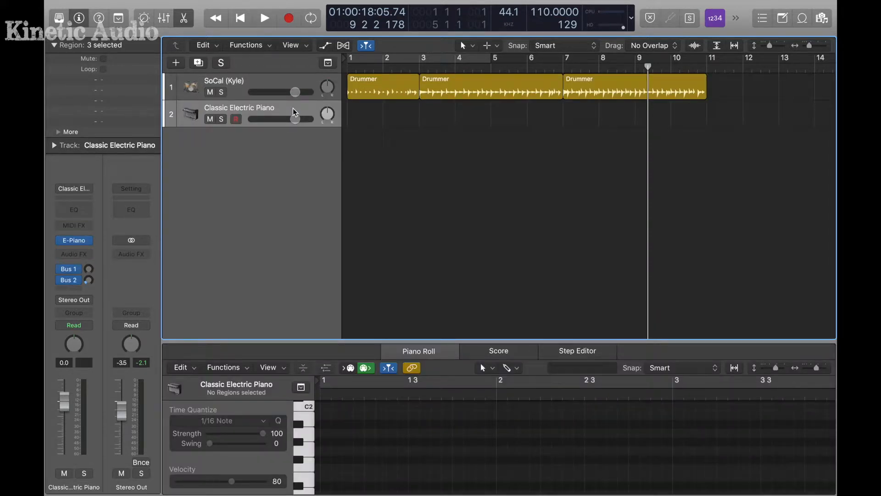
click(79, 19)
click(60, 20)
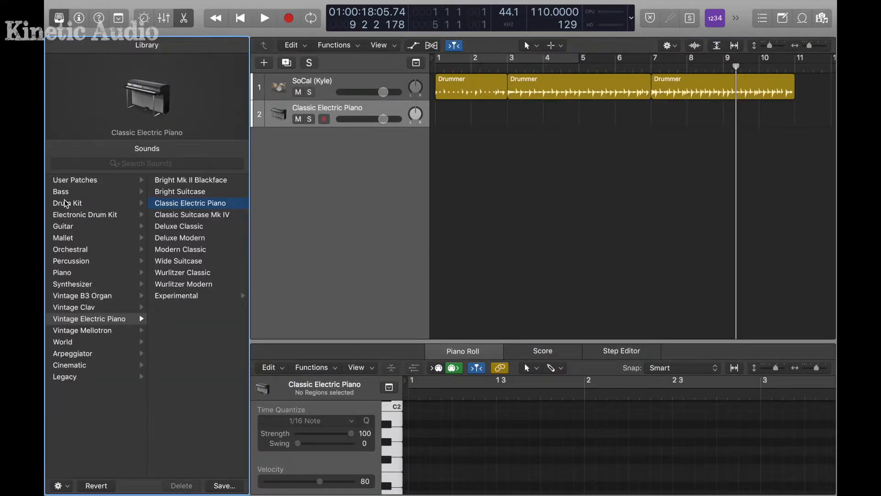
- Load the Manchester+ kit from the Producer Kits of the Drum Kit category on the new track, and hide the Library
click(67, 204)
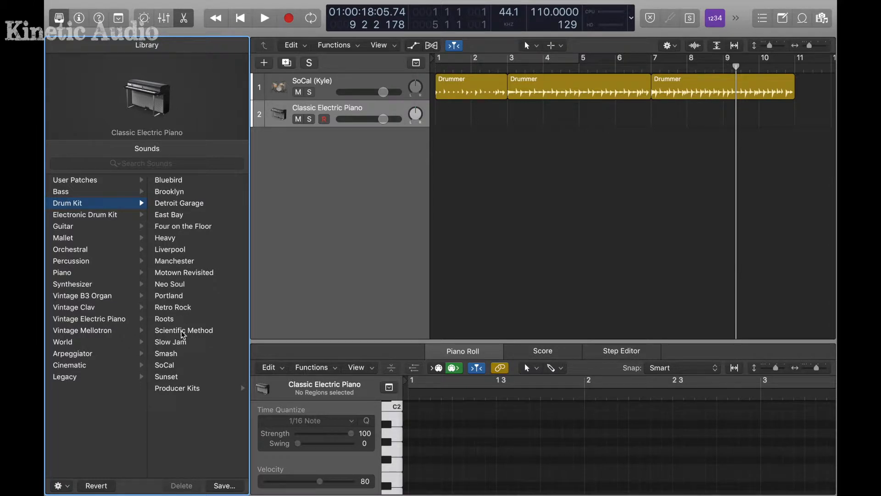
click(174, 395)
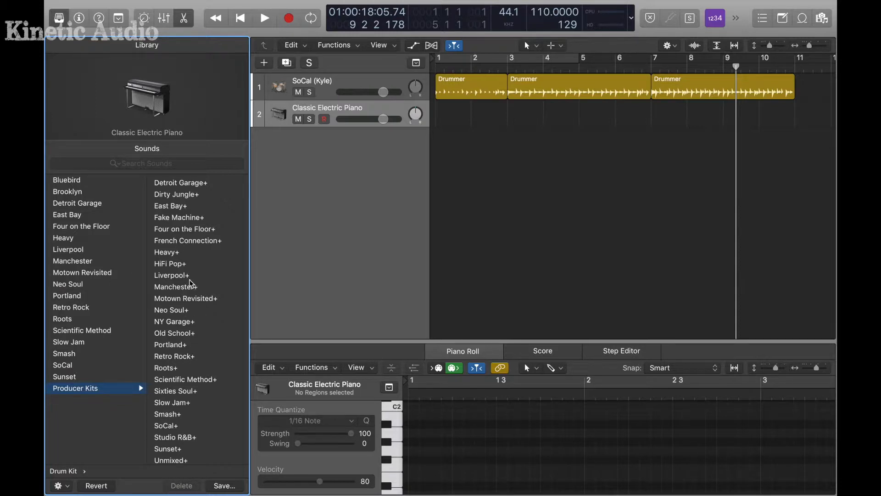
scroll(183, 394, down, 2)
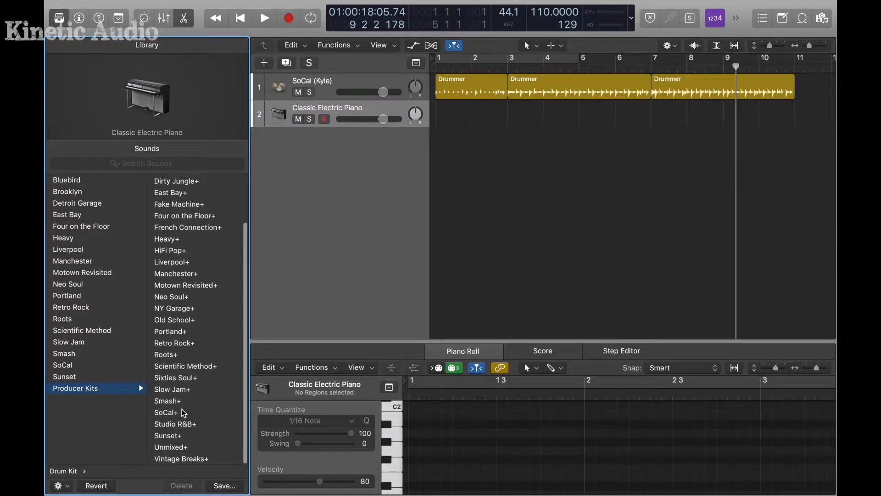
scroll(184, 409, up, 5)
scroll(184, 404, down, 4)
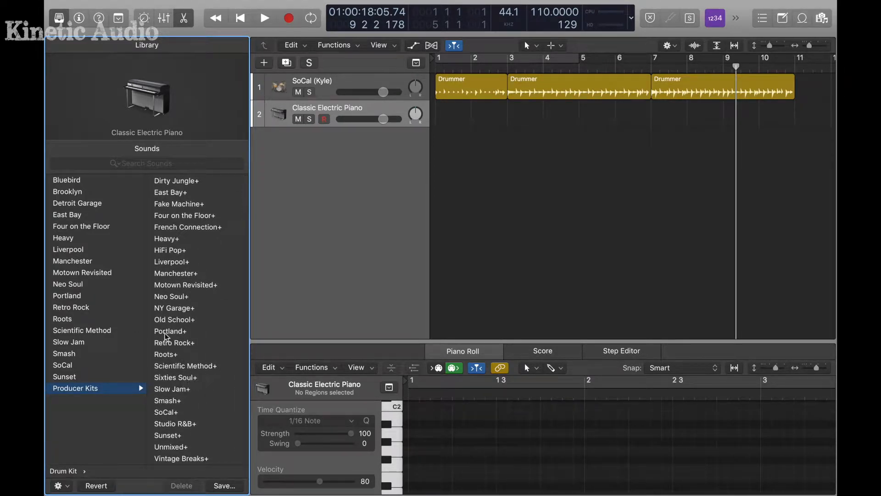
click(168, 275)
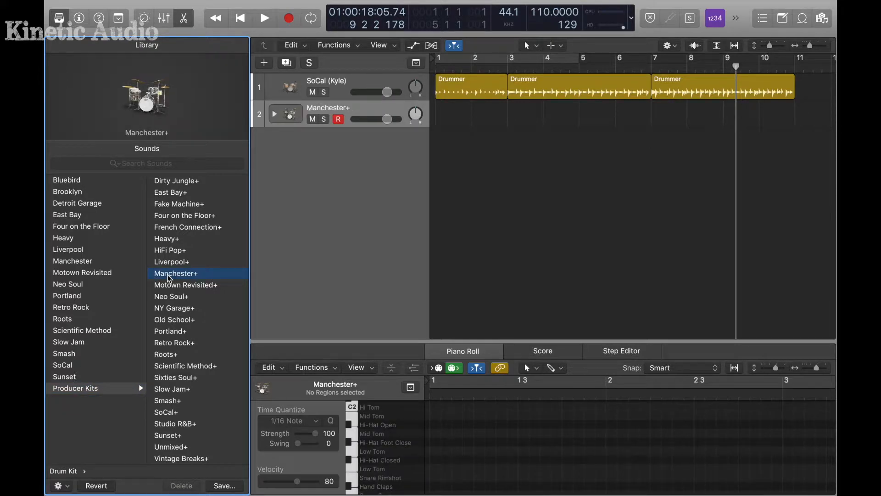
click(58, 19)
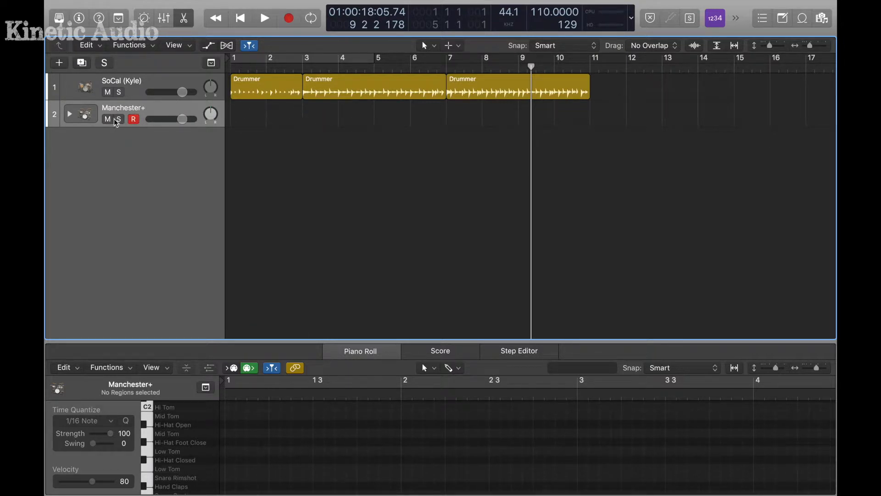
- Expand the Manchester+ track stack and examine its individual drum and microphone subtracks
click(69, 115)
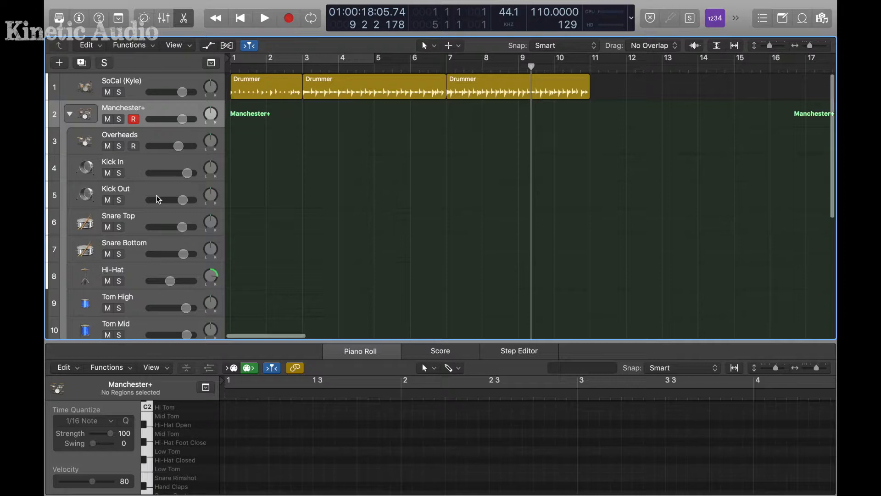
scroll(158, 198, down, 3)
scroll(158, 199, down, 4)
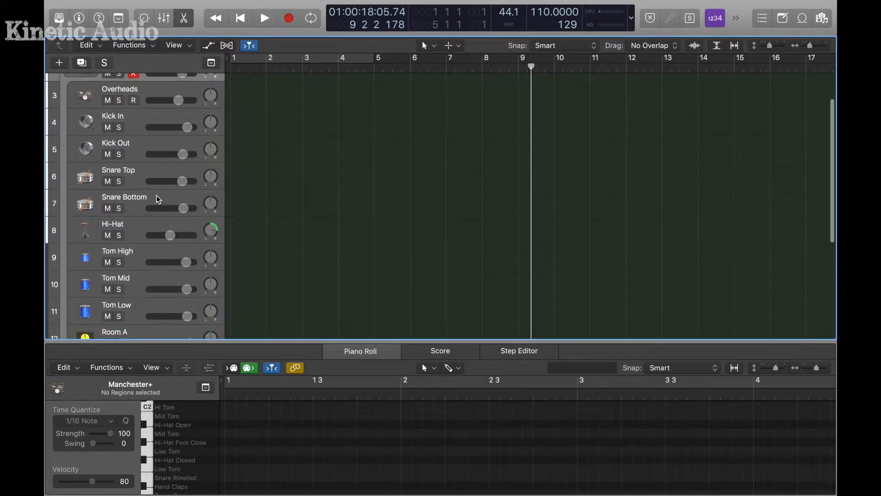
scroll(157, 198, down, 3)
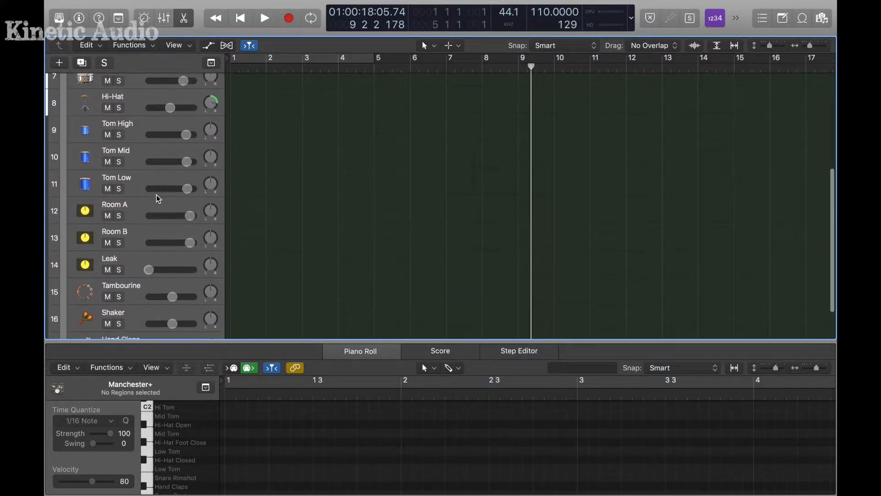
scroll(158, 195, up, 4)
scroll(158, 189, up, 5)
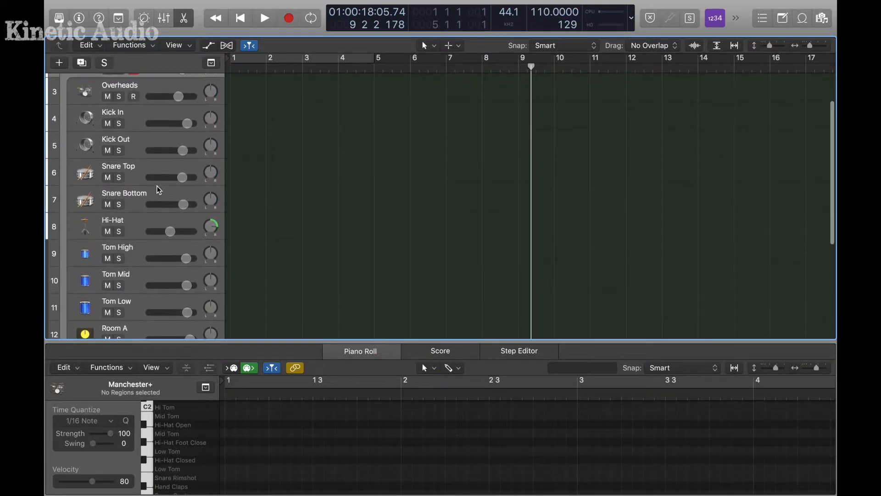
scroll(157, 186, down, 1)
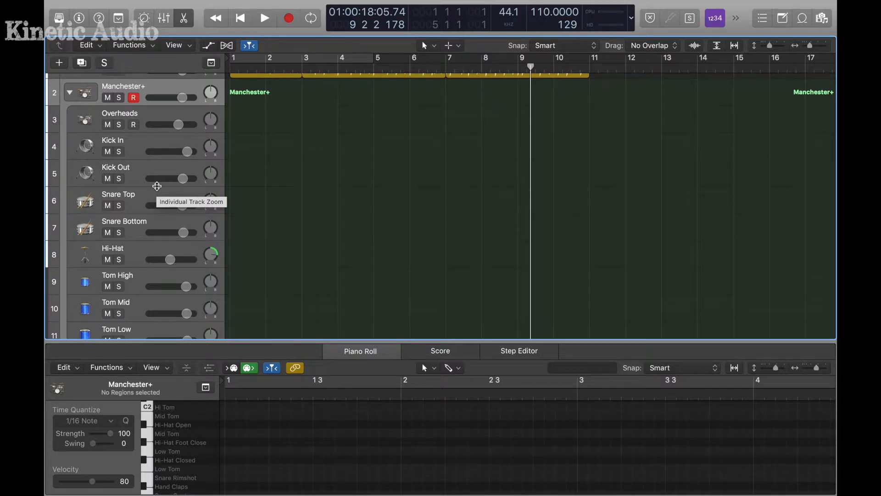
scroll(157, 186, down, 1)
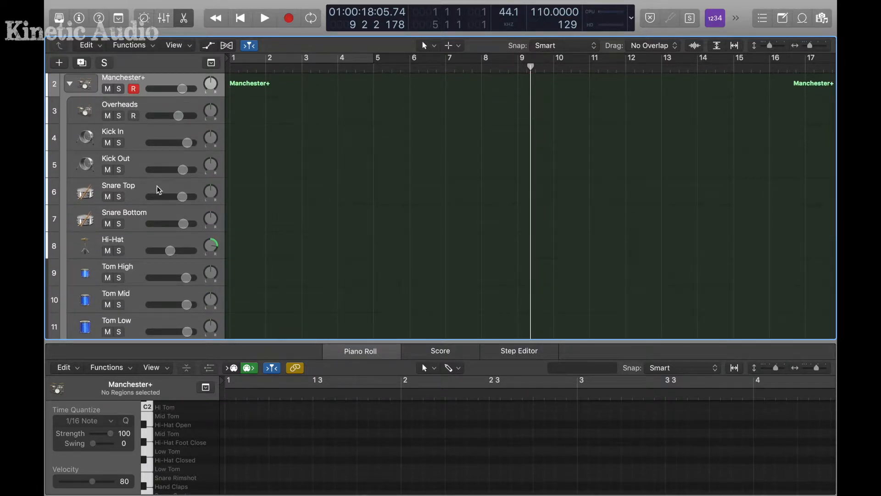
- Select the Overheads, Kick In, Kick Out, Snare Top and Snare Bottom subtracks one after another
click(147, 108)
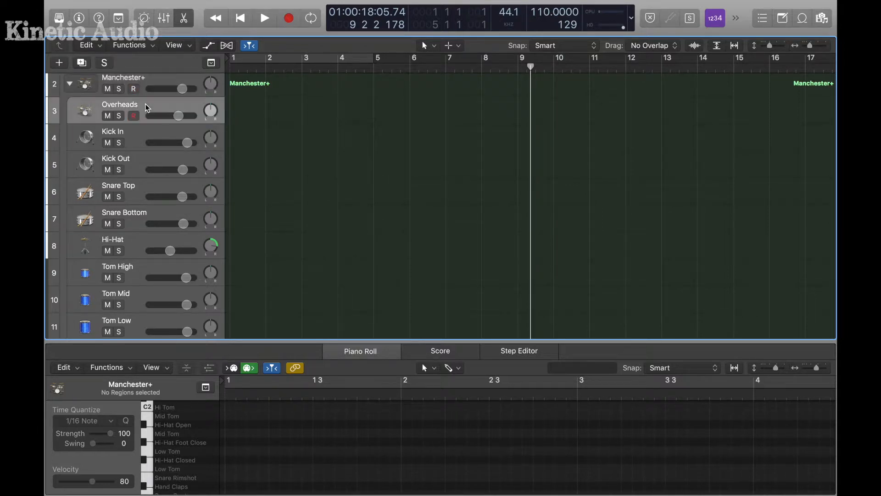
click(140, 133)
click(140, 167)
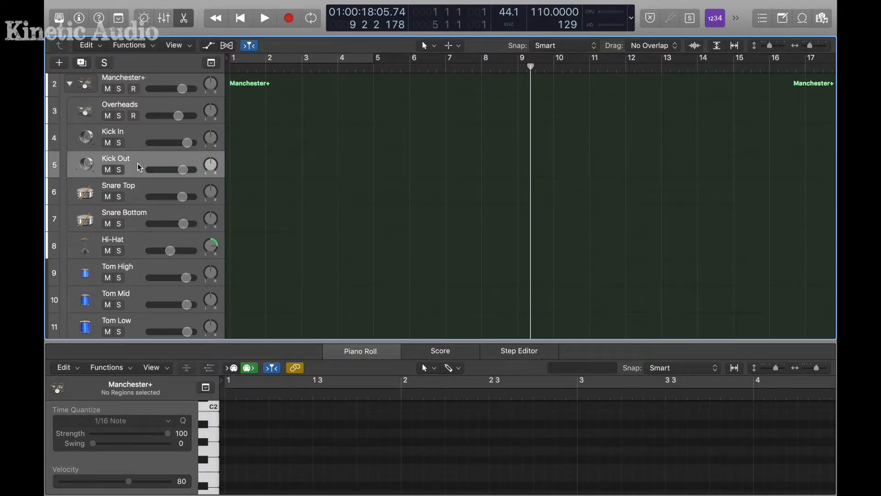
click(140, 194)
click(142, 220)
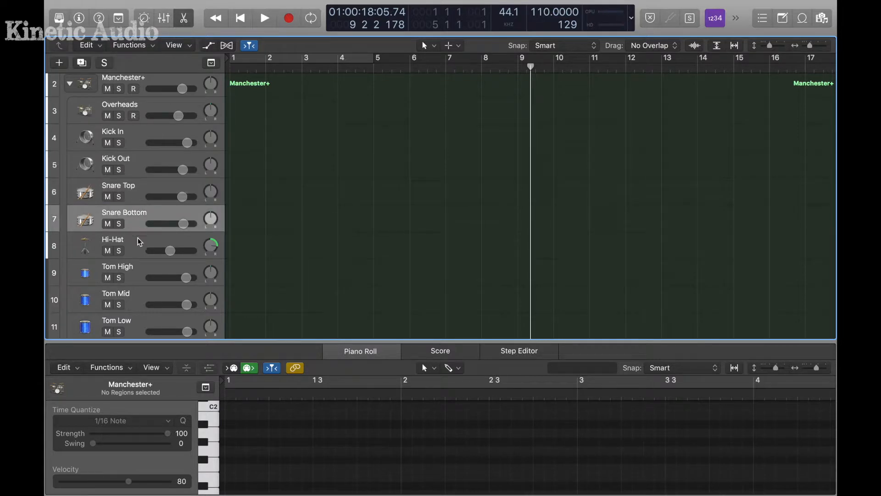
- Select the Hi-Hat, kick, Overheads and snare subtracks in turn and look through the remaining tom, room and percussion subtracks
click(139, 248)
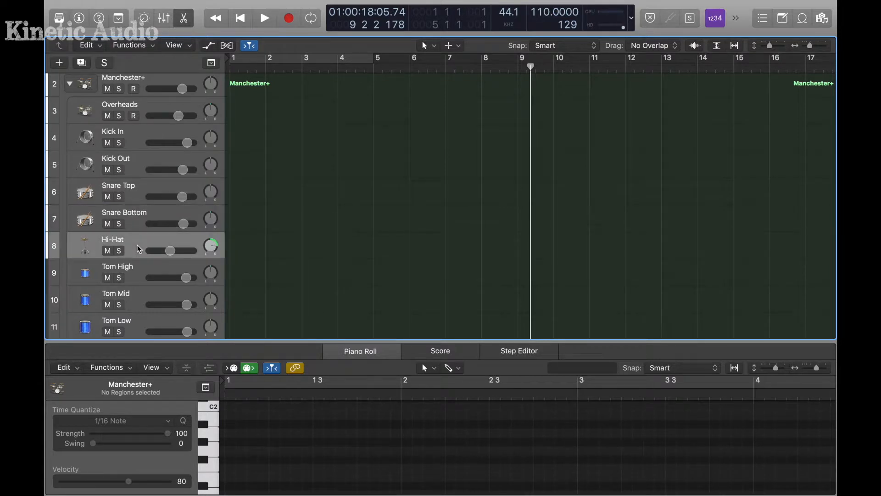
click(132, 137)
click(135, 162)
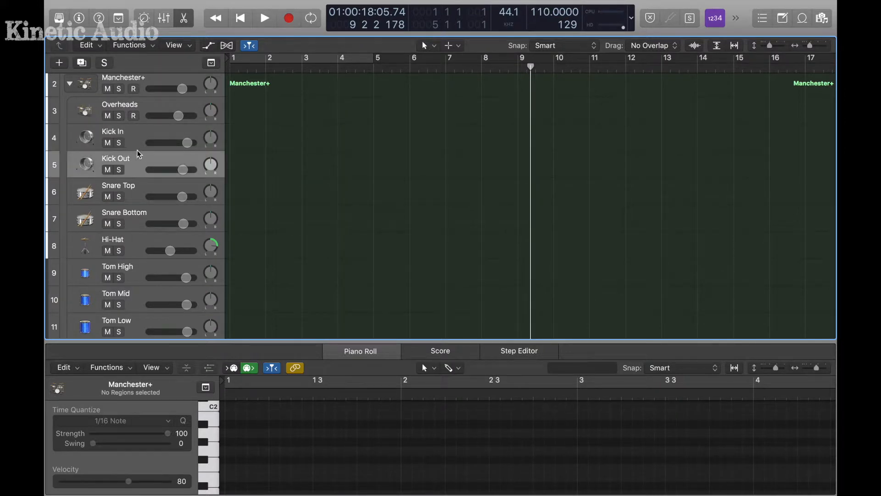
click(147, 108)
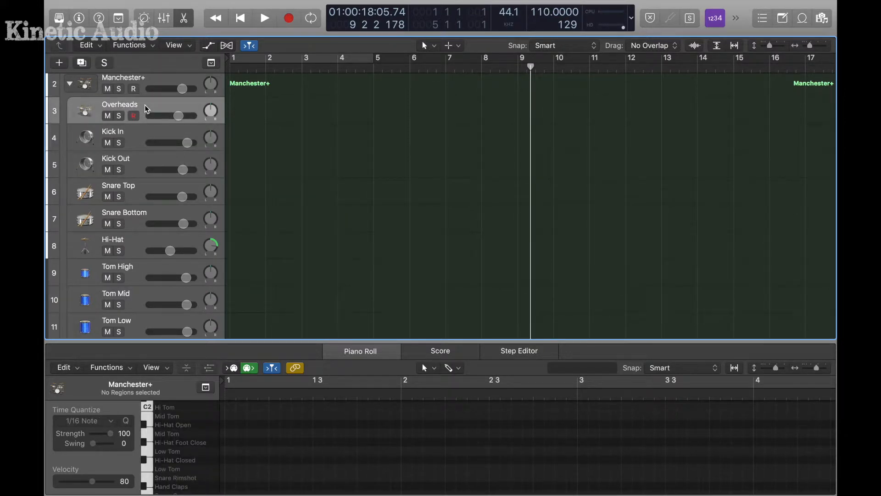
click(138, 189)
click(138, 212)
scroll(137, 212, down, 3)
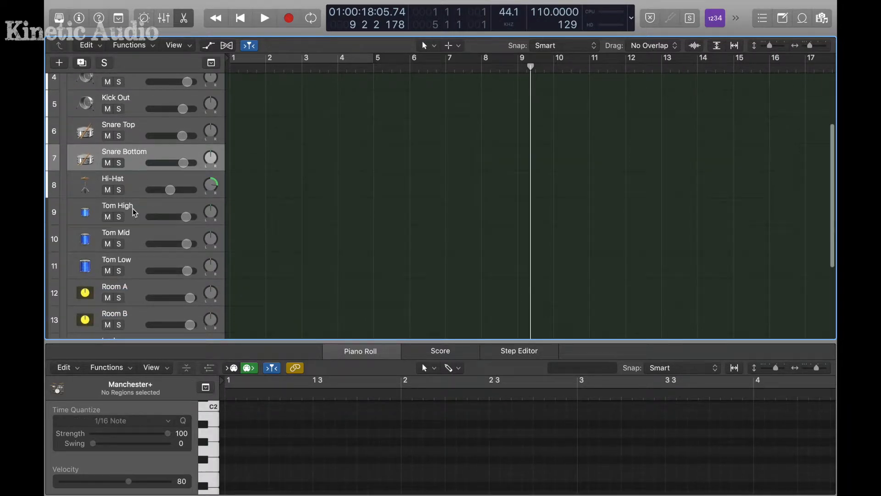
scroll(132, 271, down, 3)
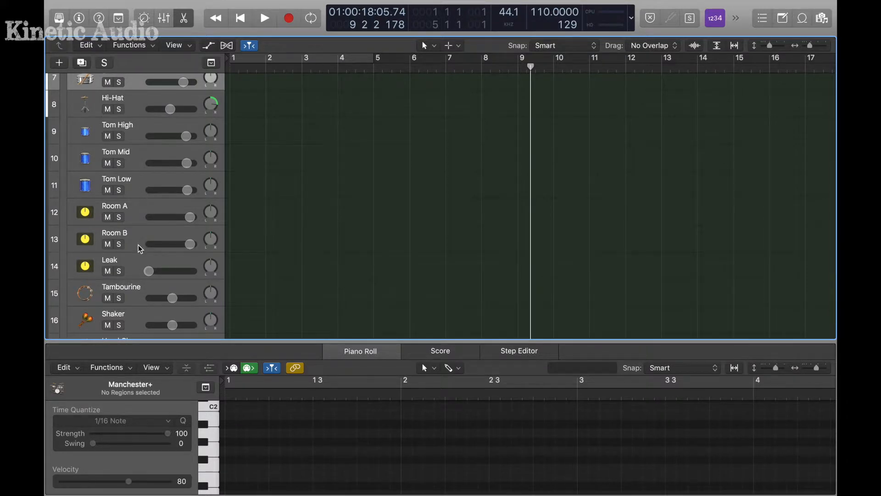
scroll(141, 248, up, 6)
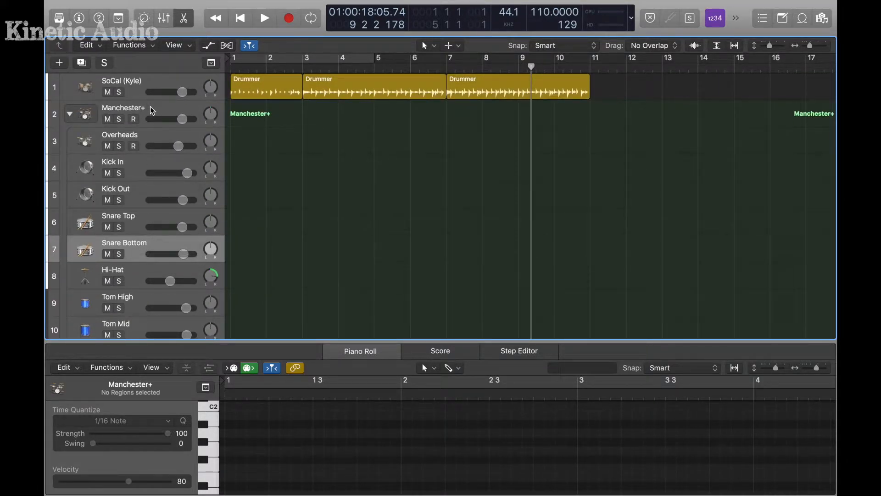
- Copy all the Drummer regions of the SoCal track onto the Manchester+ track, starting at bar 1
click(184, 79)
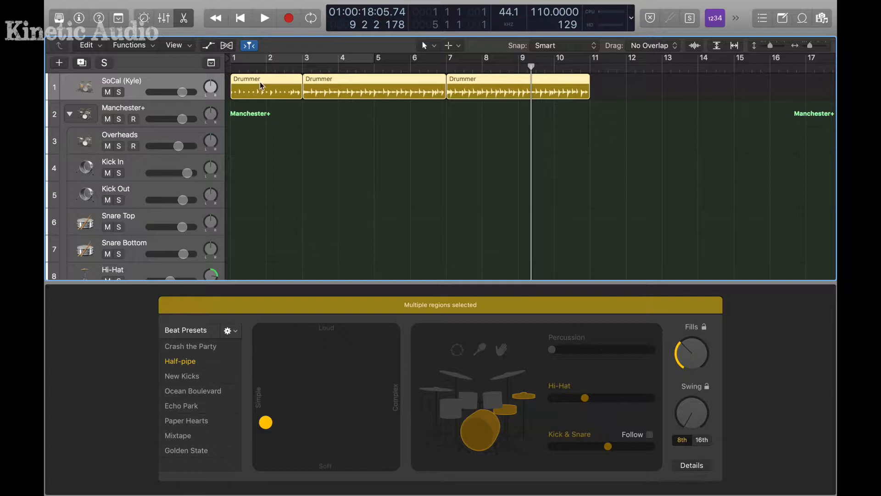
click(233, 65)
click(158, 110)
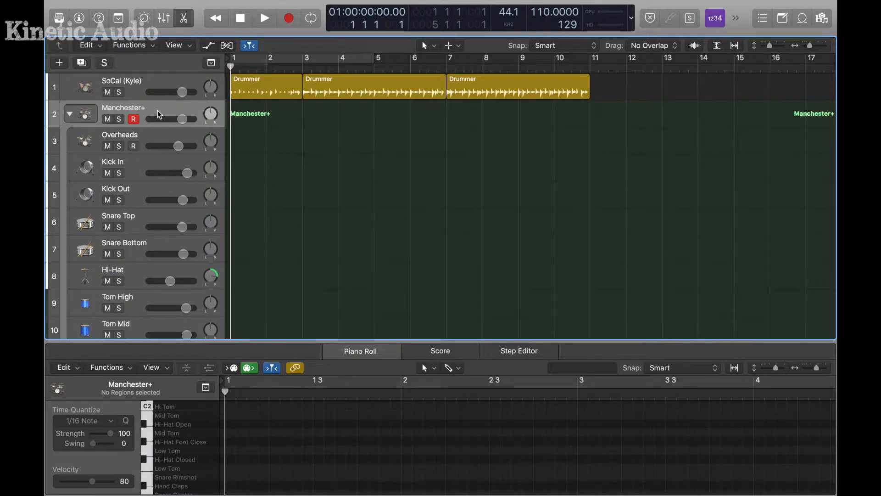
key(super+v)
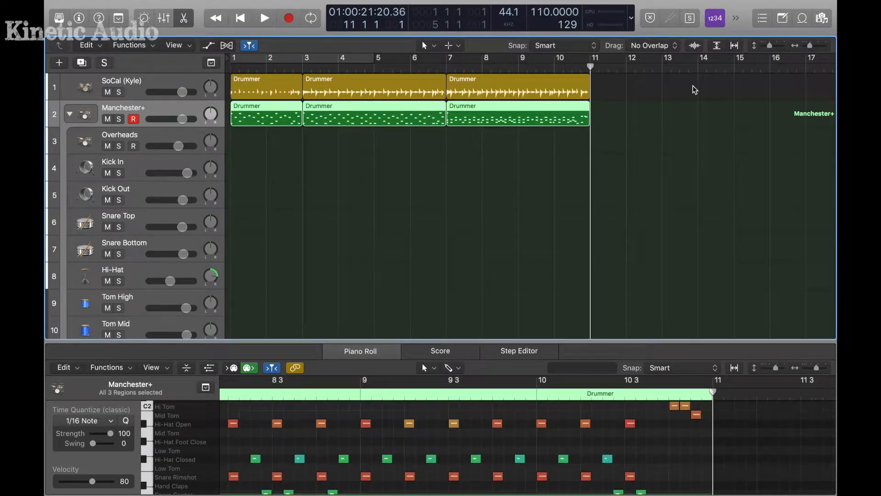
- Increase the track height and enlarge the Piano Roll to show the copied drum notes
click(773, 48)
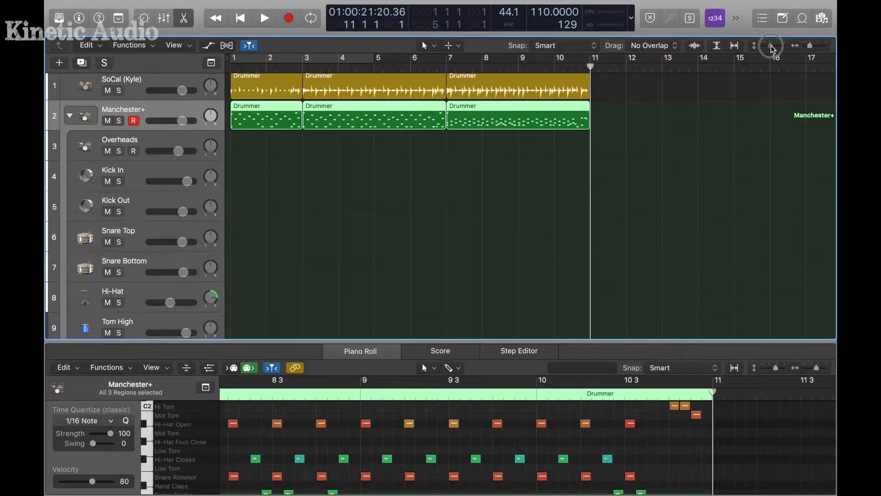
drag(771, 47, 775, 48)
scroll(633, 110, up, 3)
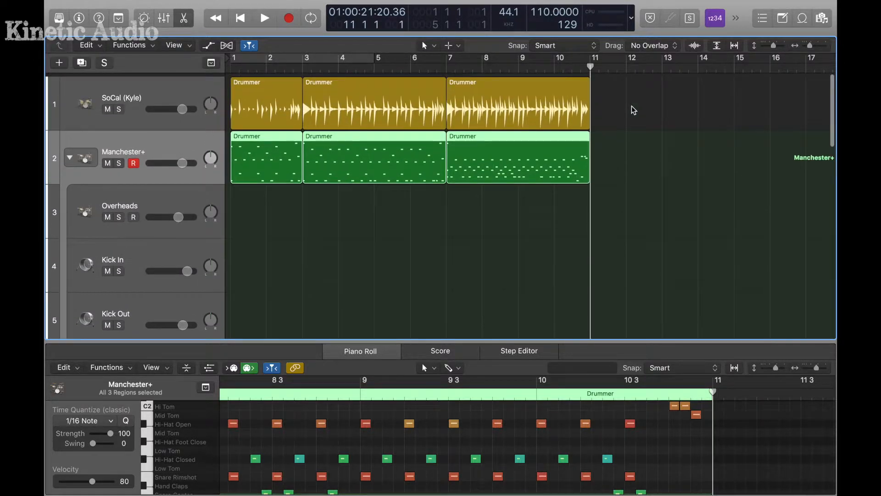
scroll(634, 110, down, 1)
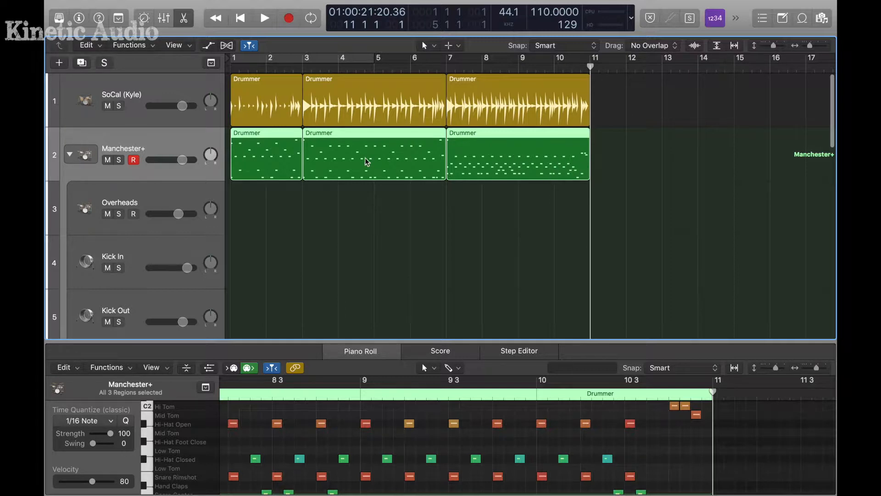
scroll(415, 443, down, 5)
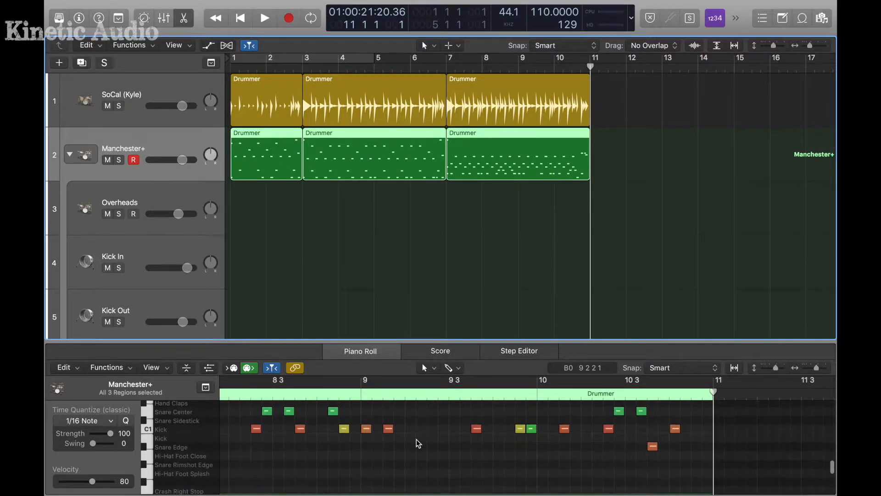
drag(424, 337, 426, 204)
scroll(238, 319, up, 6)
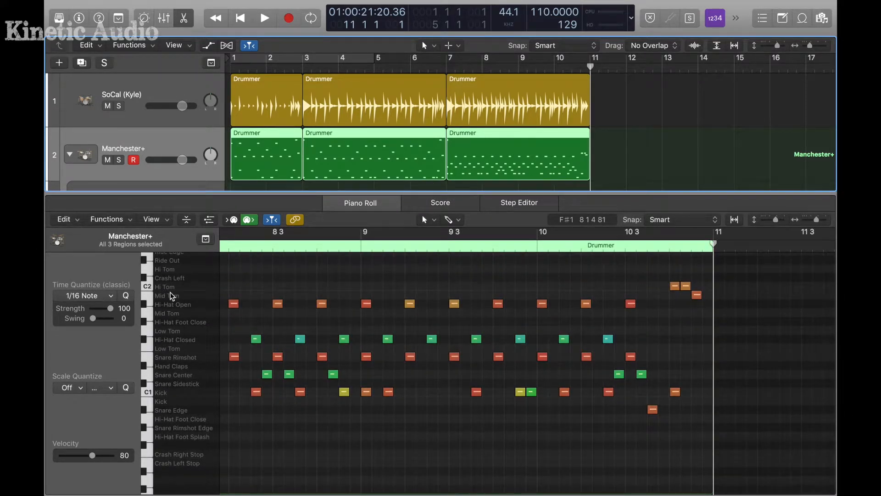
- Select all notes of the Hi-Hat Open and Snare Rimshot rows in turn and examine the drum notes in the Piano Roll
click(144, 306)
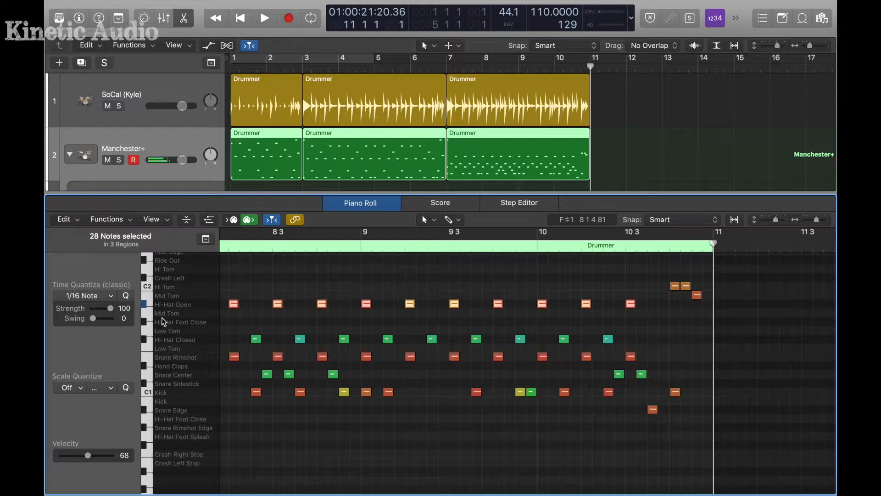
click(147, 348)
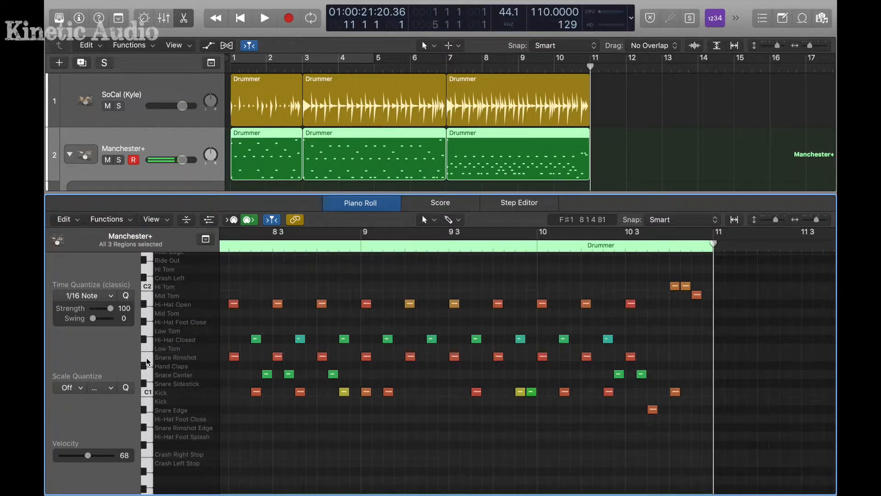
click(147, 358)
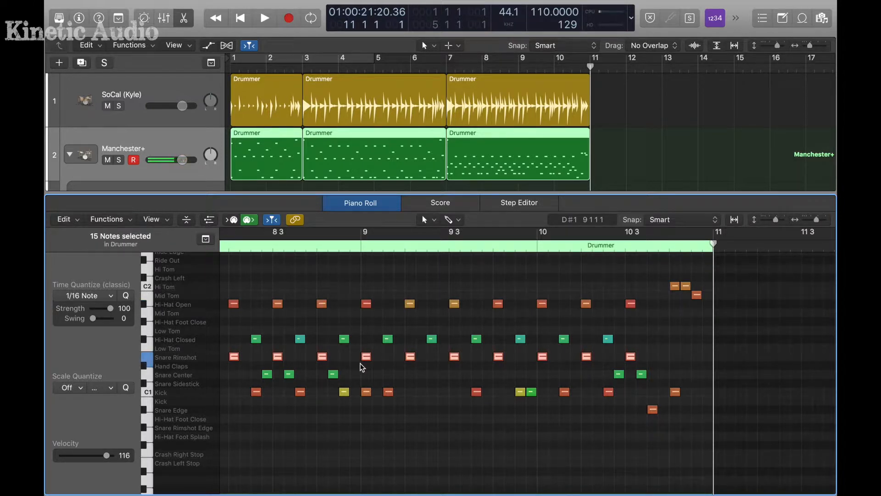
scroll(449, 332, up, 3)
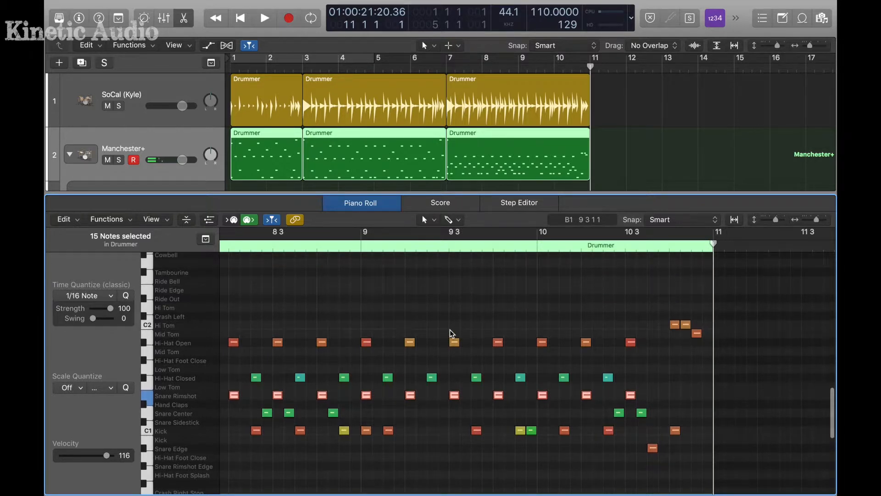
scroll(452, 333, down, 2)
scroll(452, 334, down, 3)
scroll(452, 334, up, 5)
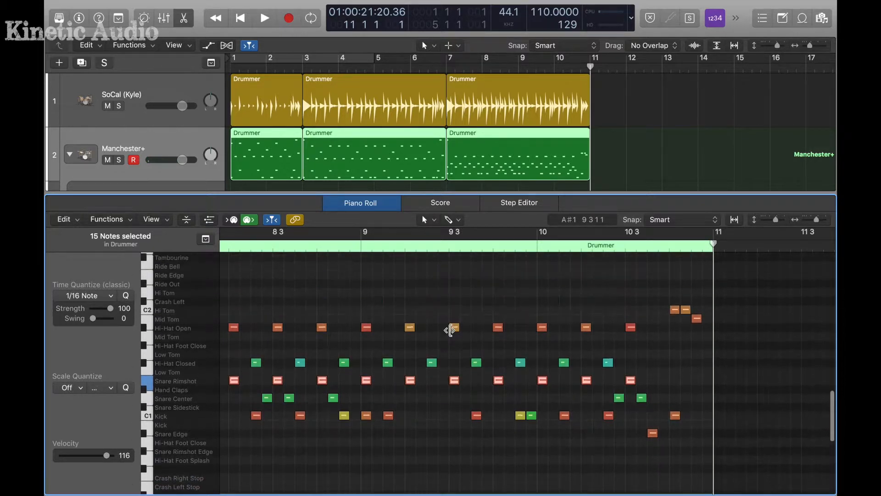
scroll(452, 334, down, 3)
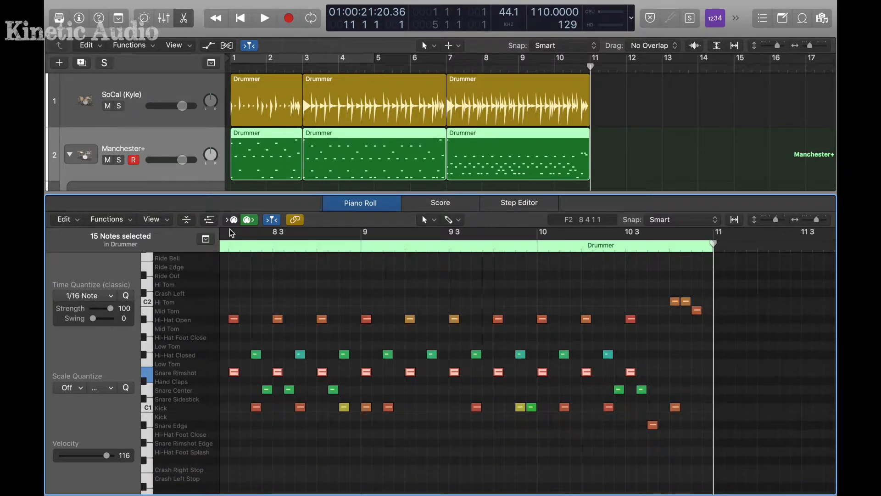
- Solo the Manchester+ track with the editor hidden, and play its regions from the start of the project
click(183, 23)
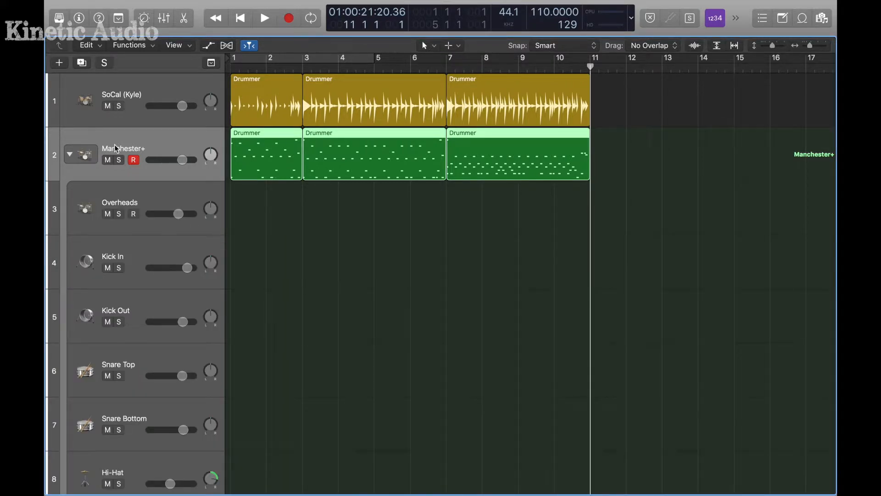
click(119, 160)
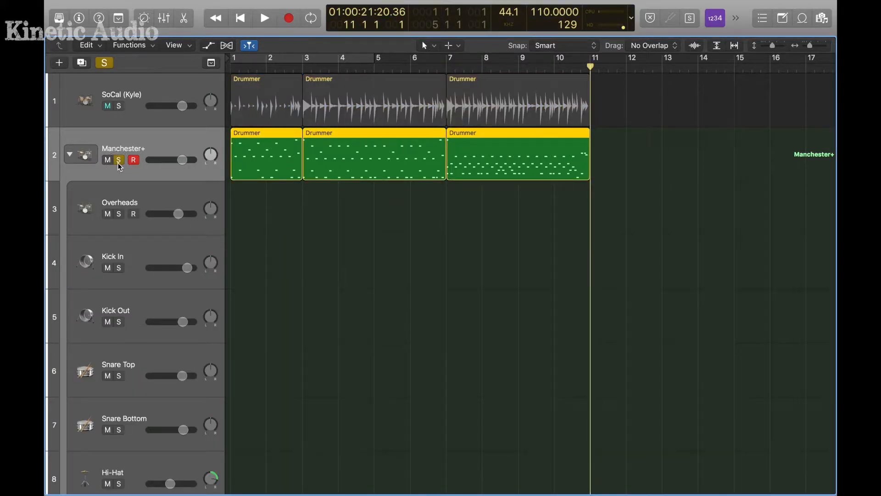
click(233, 65)
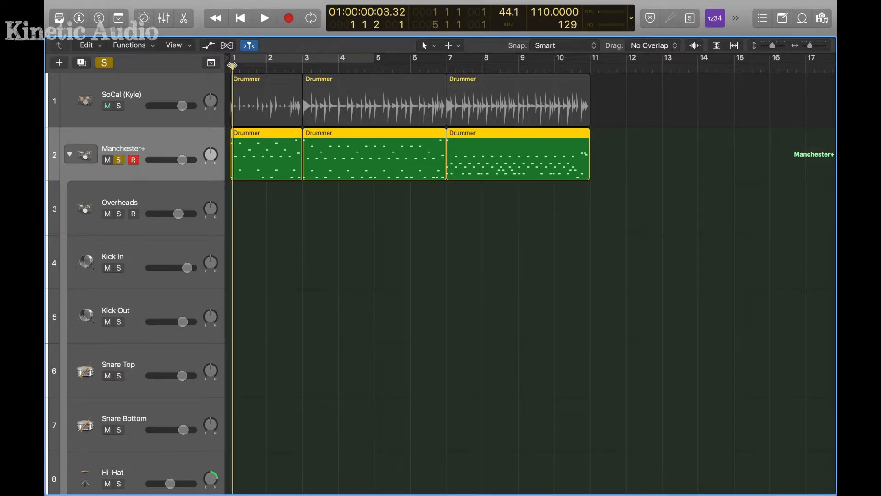
drag(232, 66, 224, 65)
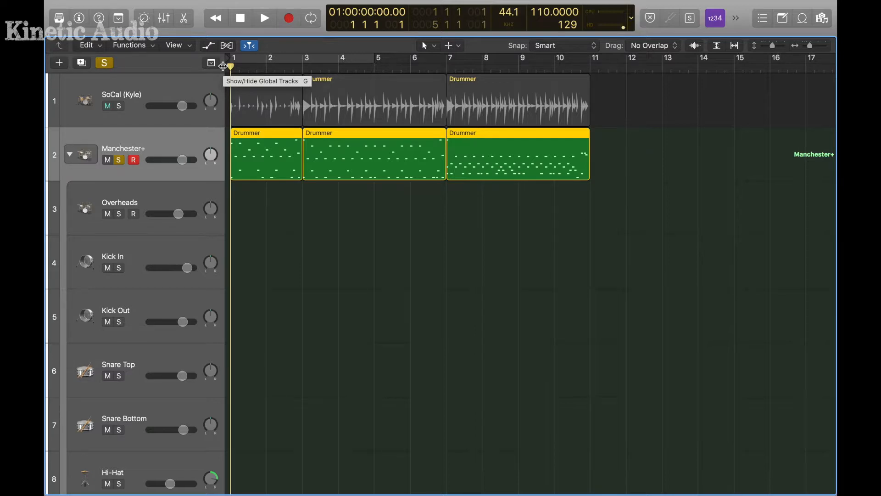
key(space)
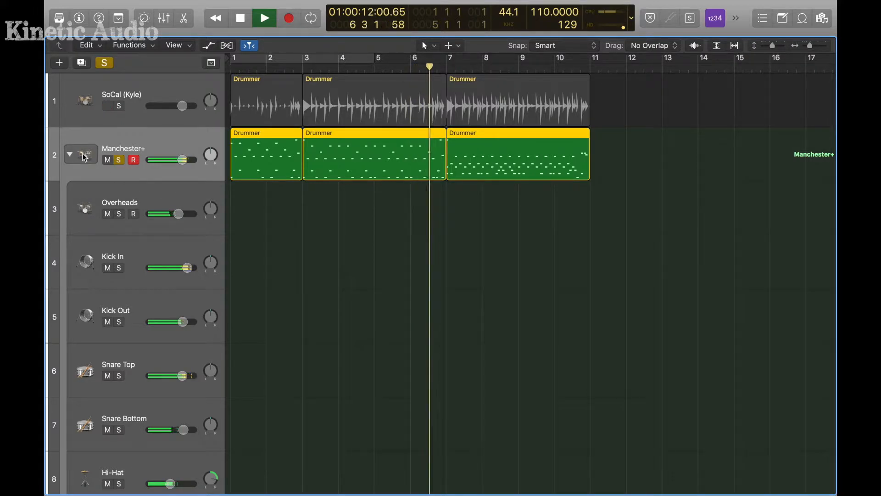
key(space)
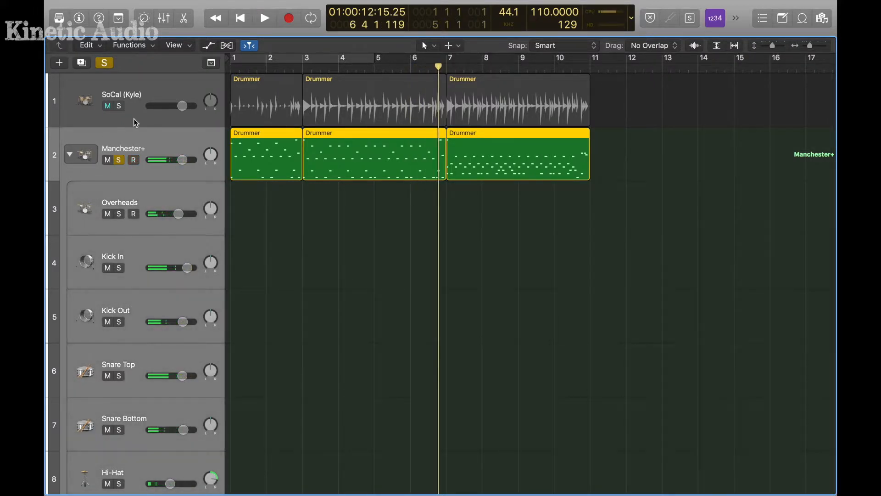
- Show the inspector and choose the FET Live Drums preset for the Manchester+ track's Compressor, closing the plug-in window
click(79, 18)
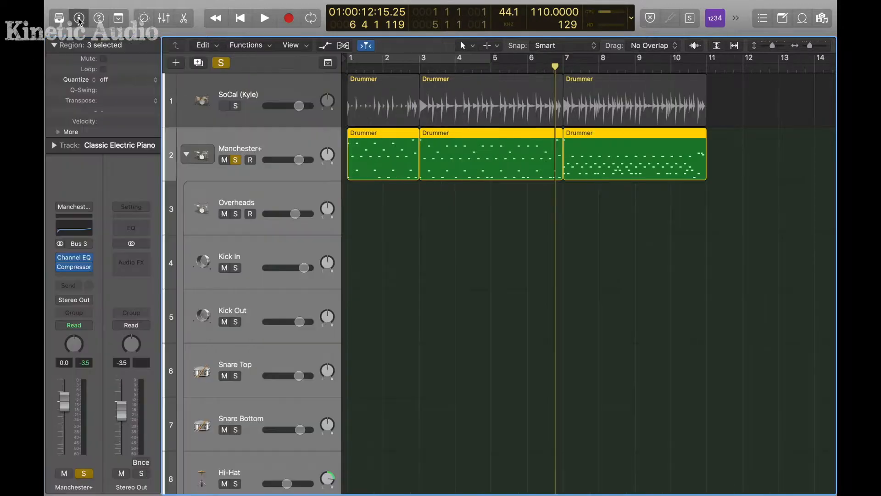
click(279, 145)
click(73, 268)
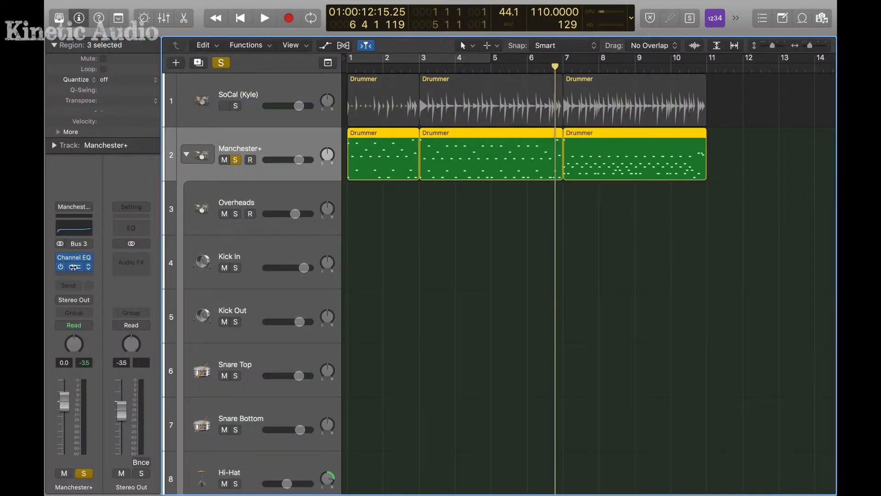
click(187, 54)
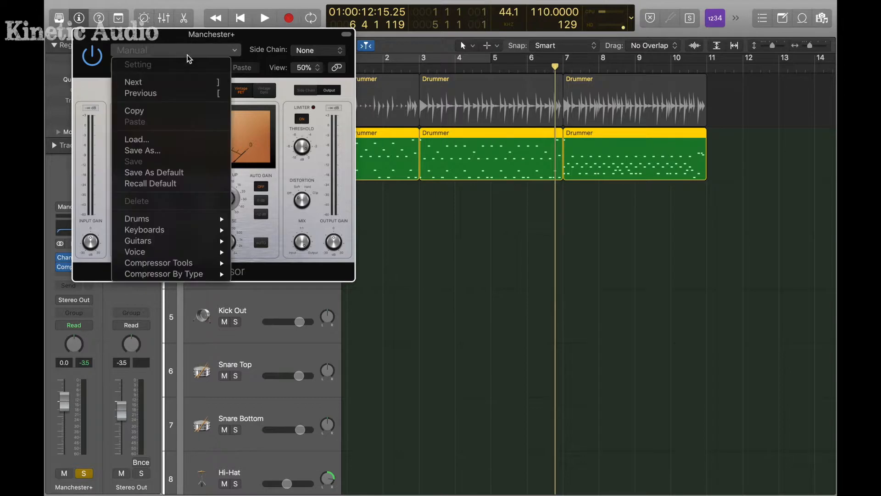
mouse_move(199, 222)
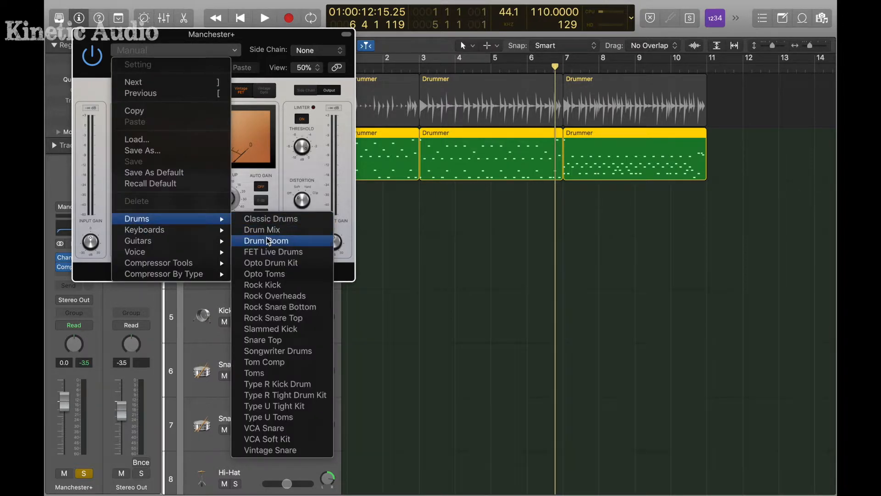
click(267, 253)
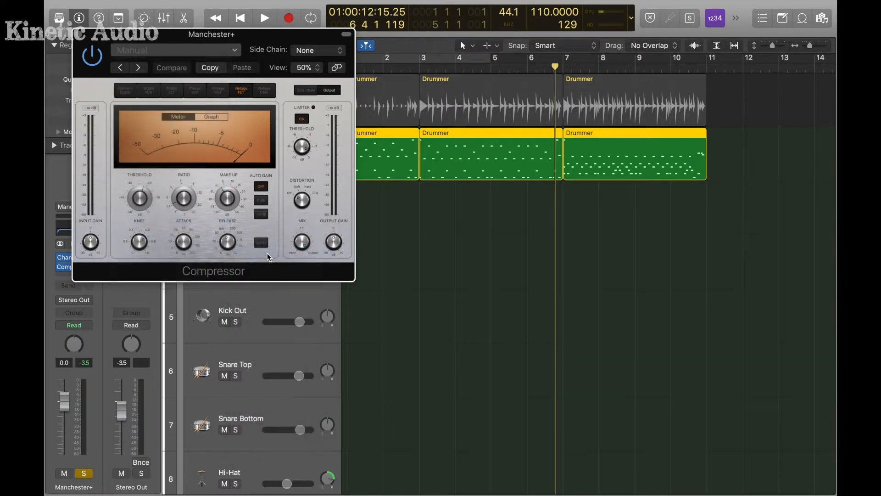
click(81, 34)
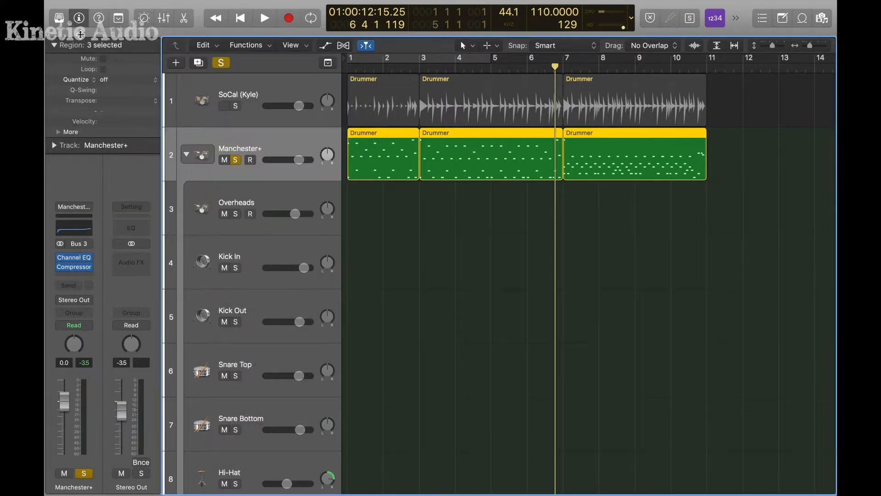
- Play the soloed Manchester+ track from the beginning again to hear the compressor setting, and stop playback
key(Return)
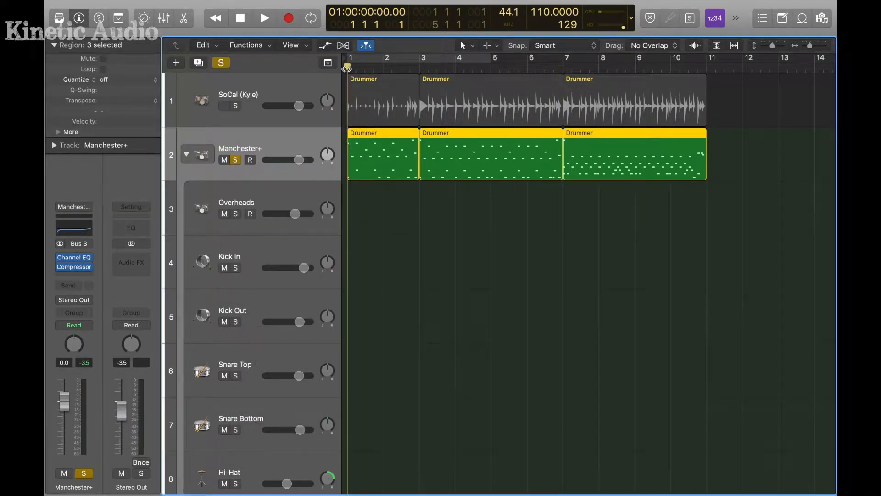
key(space)
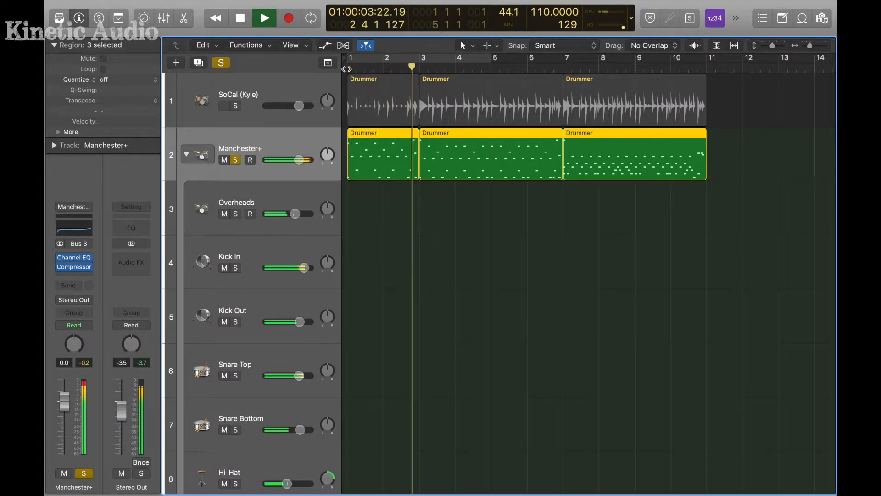
key(space)
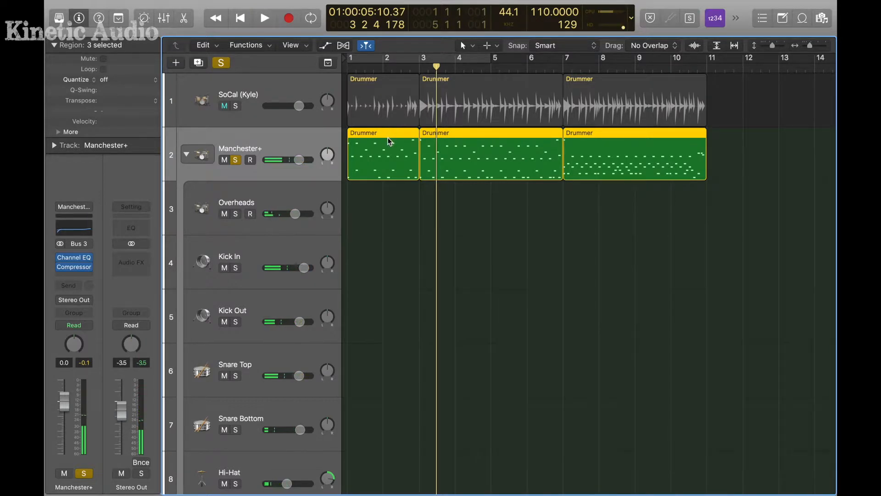
- Unsolo the Manchester+ track with its stack collapsed, and play it together with the SoCal track from the project start
click(237, 160)
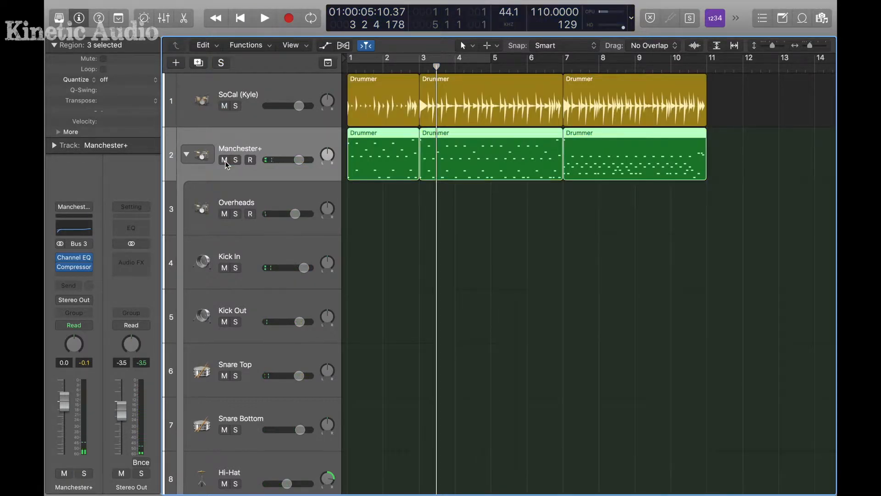
click(187, 156)
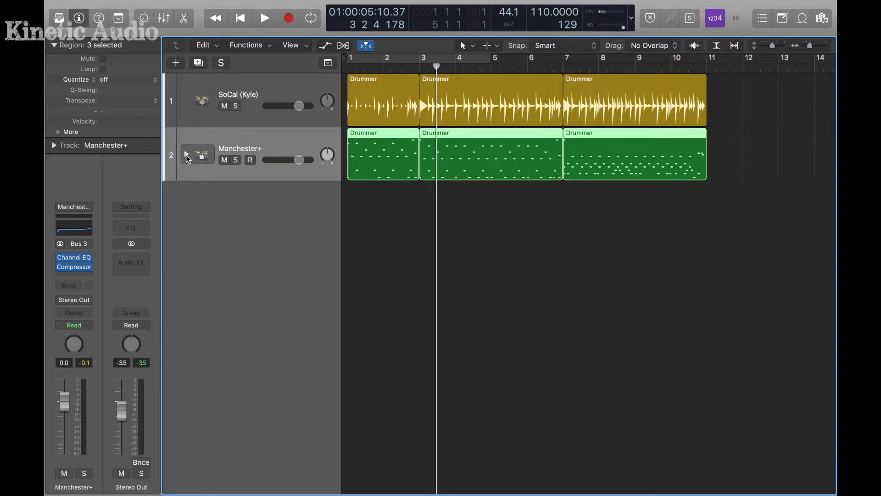
click(265, 90)
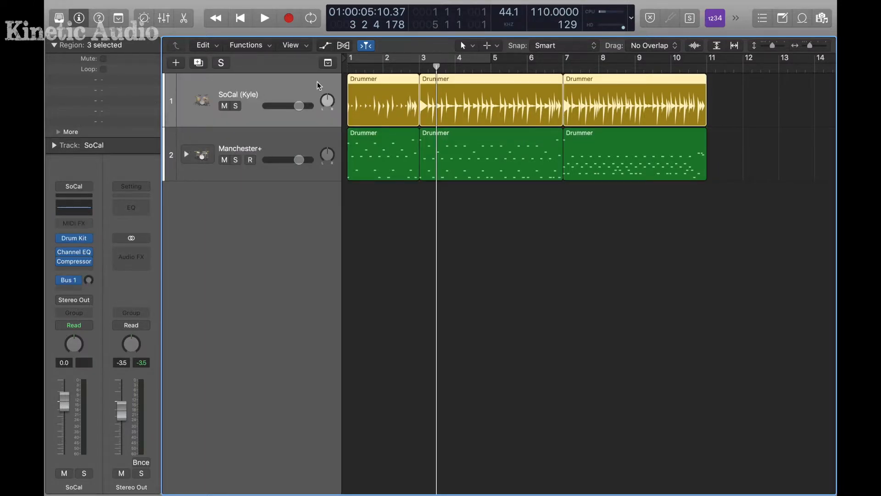
click(350, 64)
key(space)
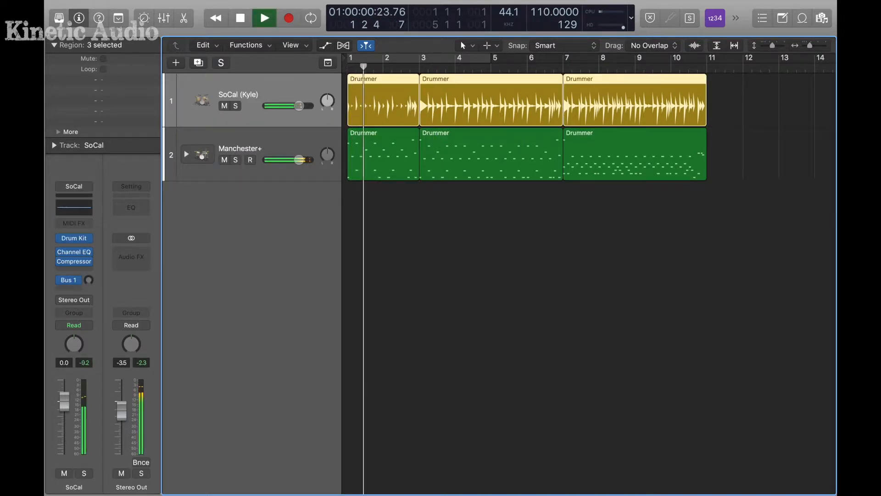
- Lower the Manchester+ track's volume to about -5.8 dB while playing both drum tracks together, and stop playback
drag(299, 160, 289, 160)
key(space)
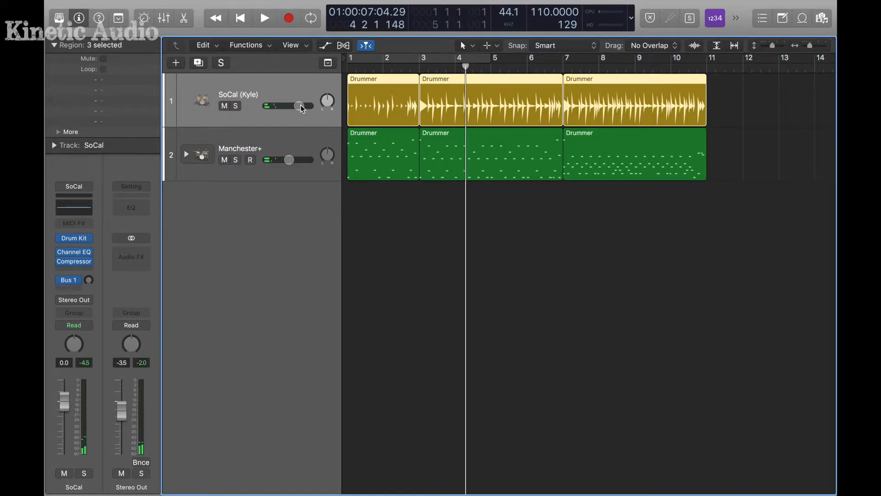
key(space)
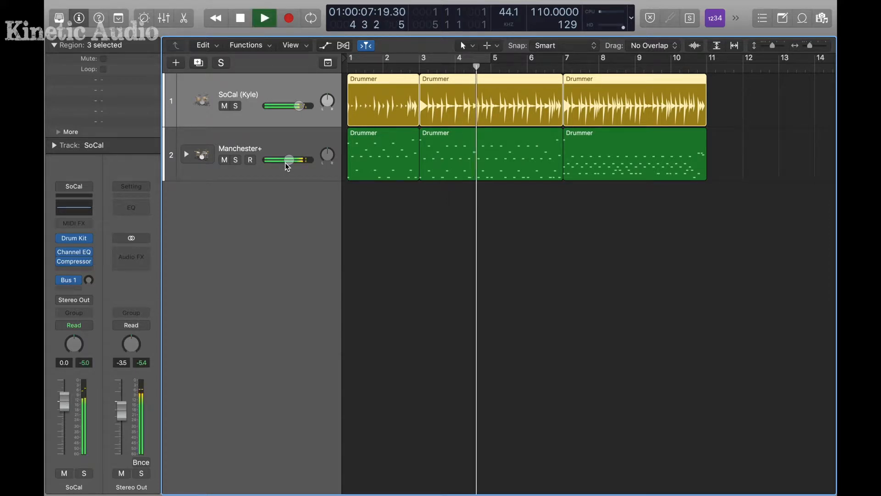
key(space)
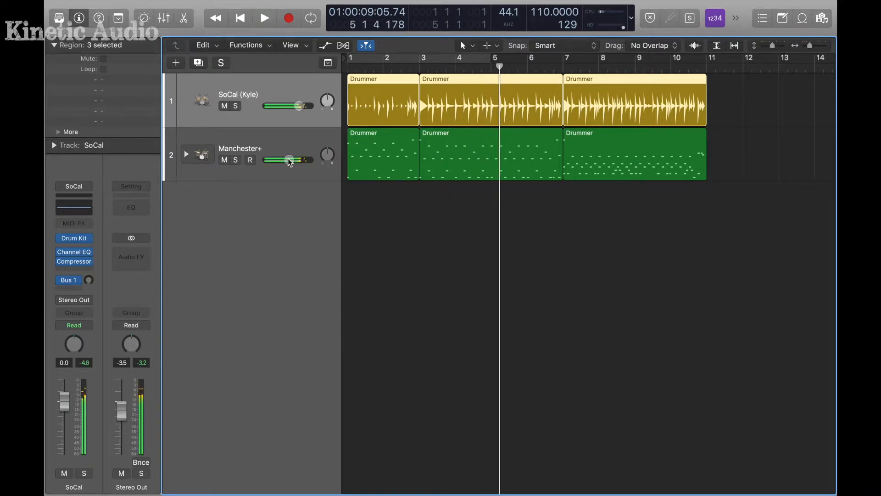
click(289, 160)
drag(288, 160, 287, 160)
key(space)
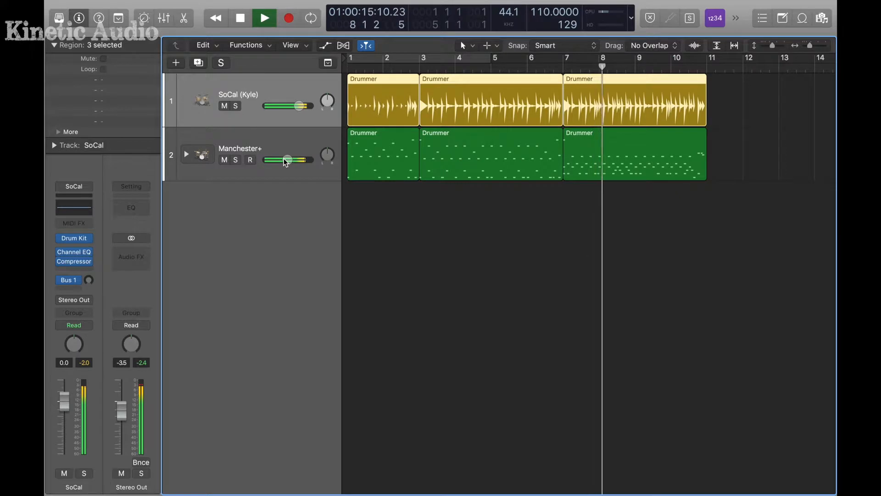
key(space)
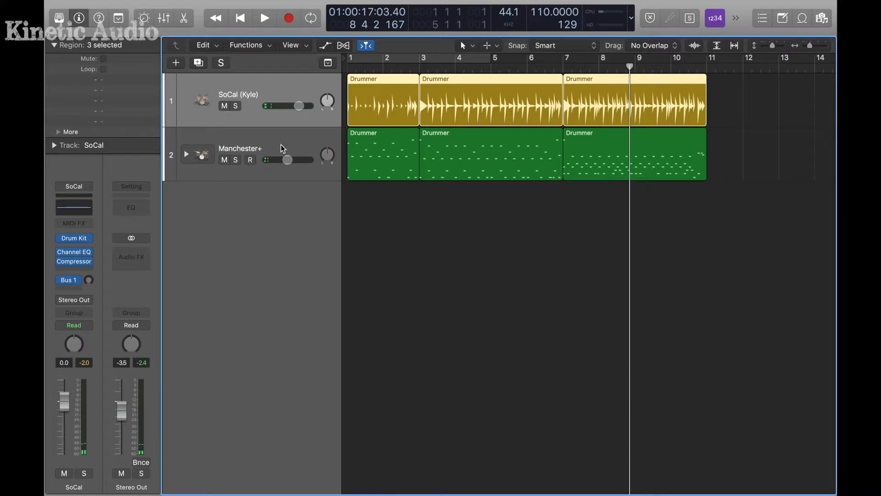
- Expand the Manchester+ track stack, examine its individual drum and room microphone subtracks, and collapse the stack again
click(186, 155)
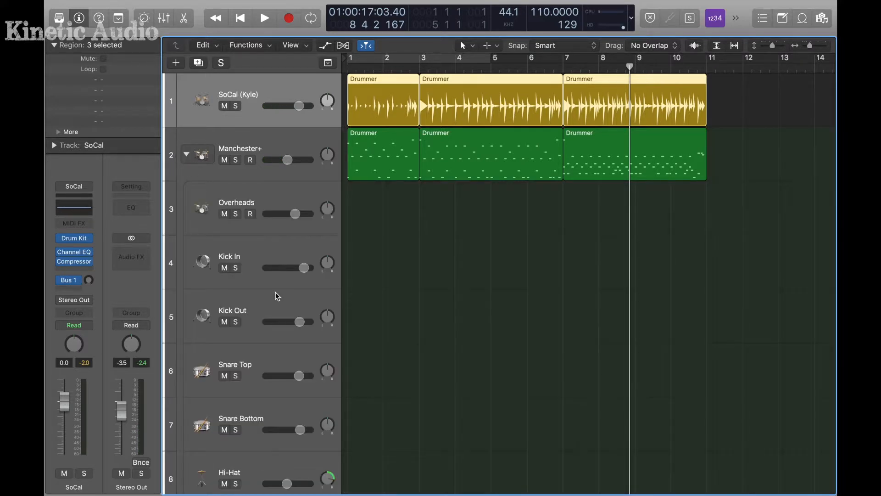
scroll(276, 292, down, 3)
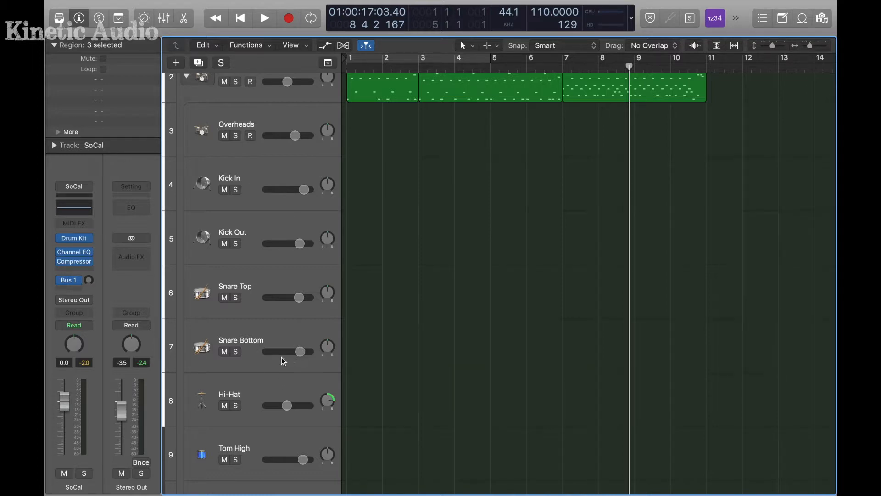
scroll(284, 410, down, 5)
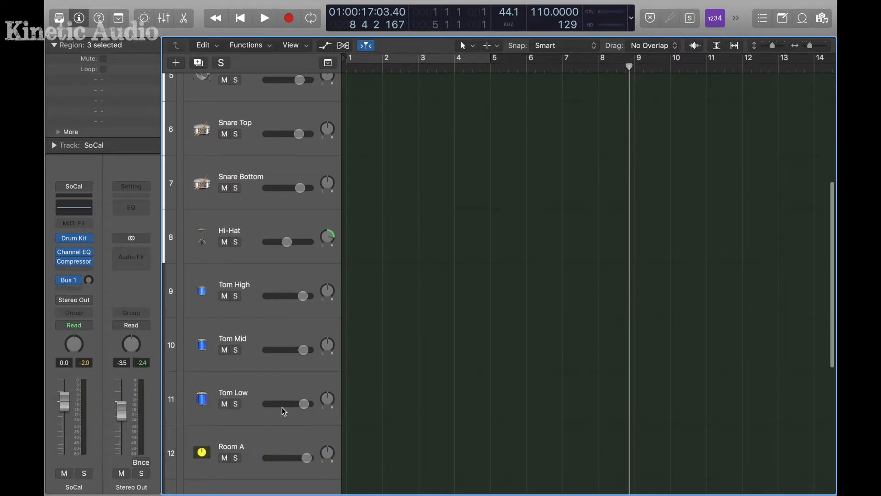
scroll(282, 407, down, 3)
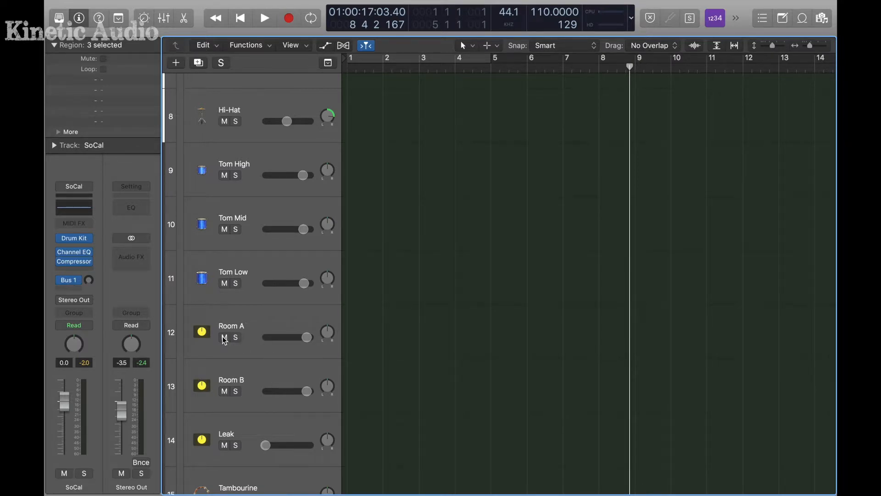
scroll(221, 398, up, 10)
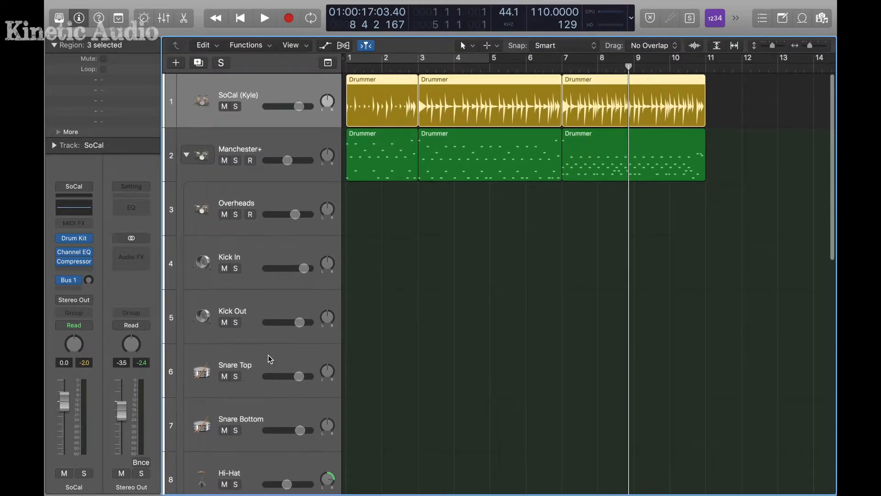
click(187, 156)
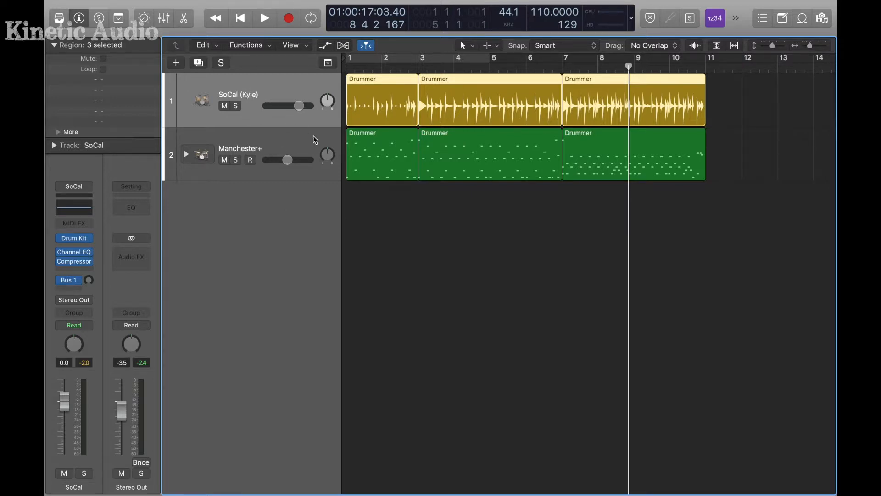
- Delete the three MIDI regions on the Manchester+ track and the track itself
click(279, 141)
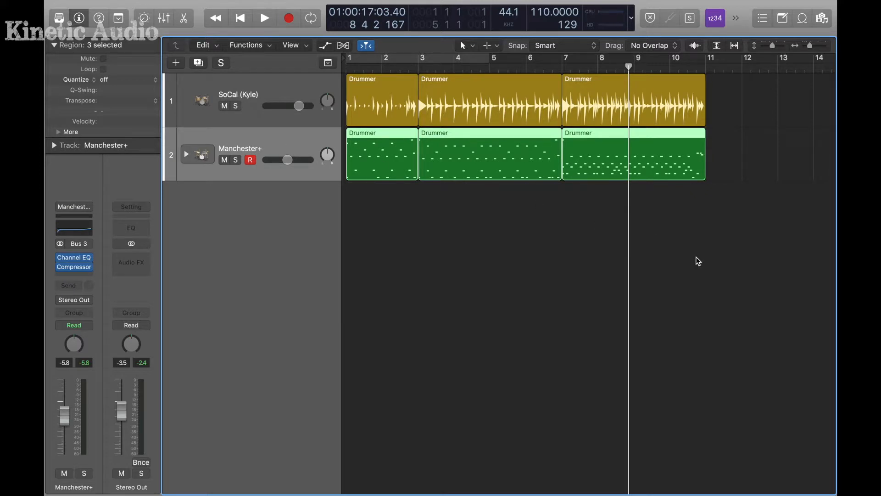
drag(696, 257, 202, 159)
key(Delete)
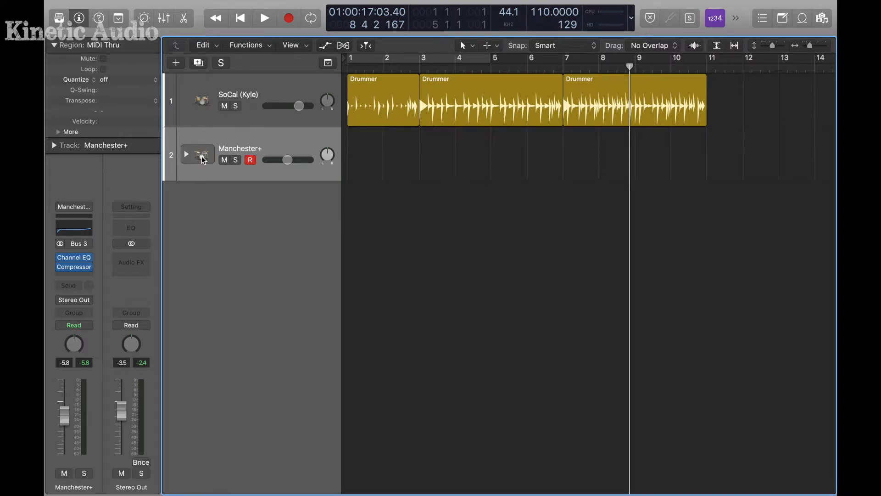
right_click(250, 142)
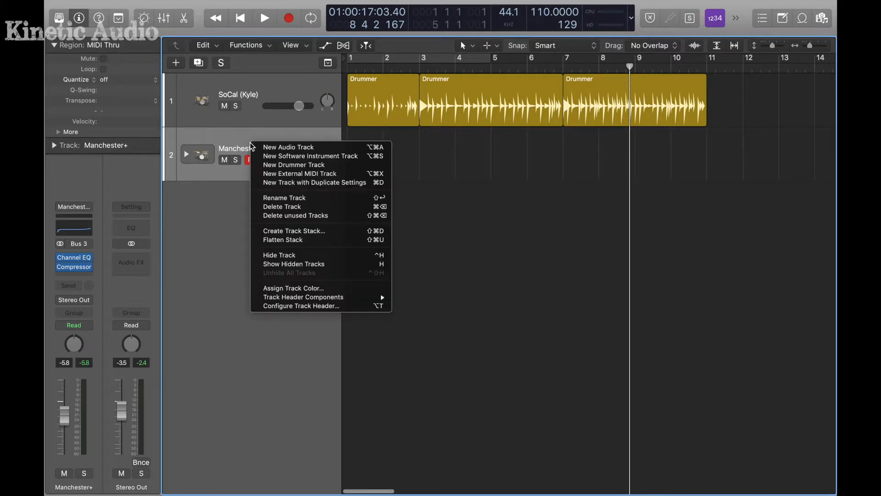
click(283, 211)
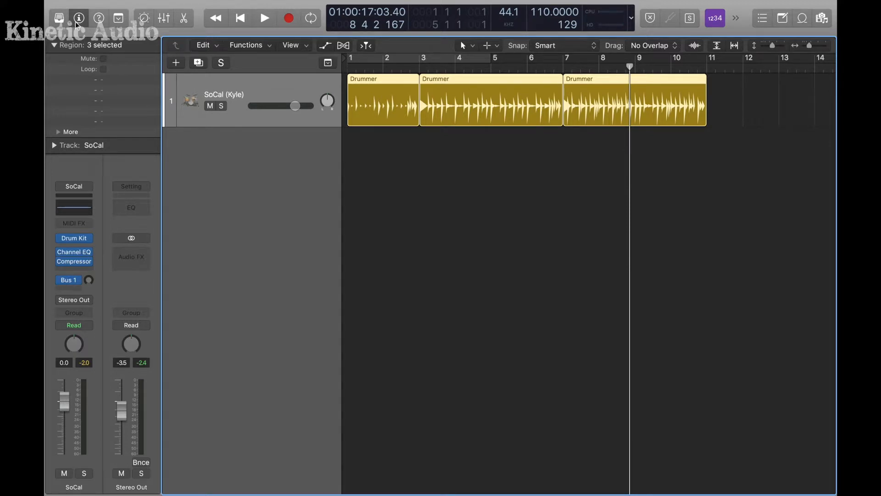
- Change the SoCal track's drummer to Leah - Tech House from the Electronic genre and hide the Library
click(58, 20)
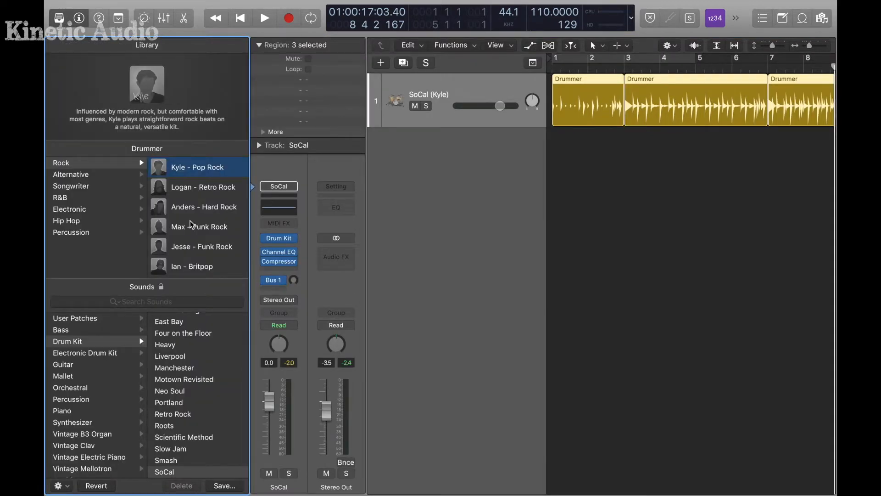
click(73, 210)
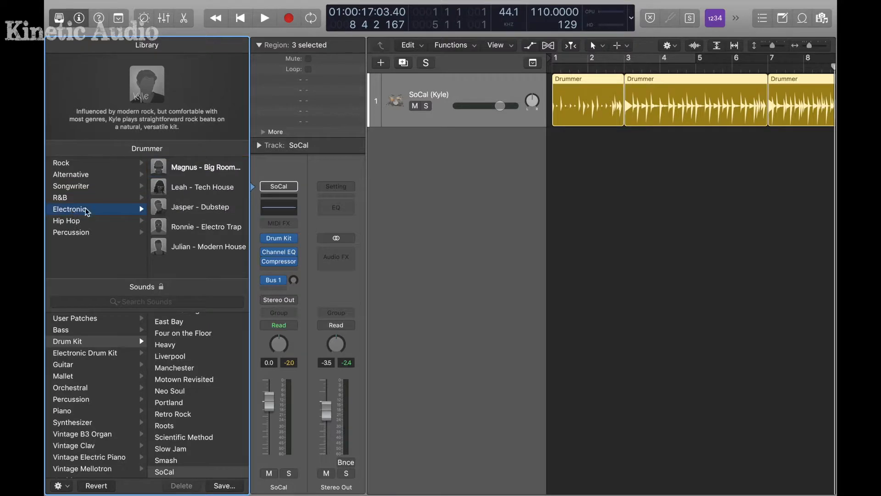
click(168, 193)
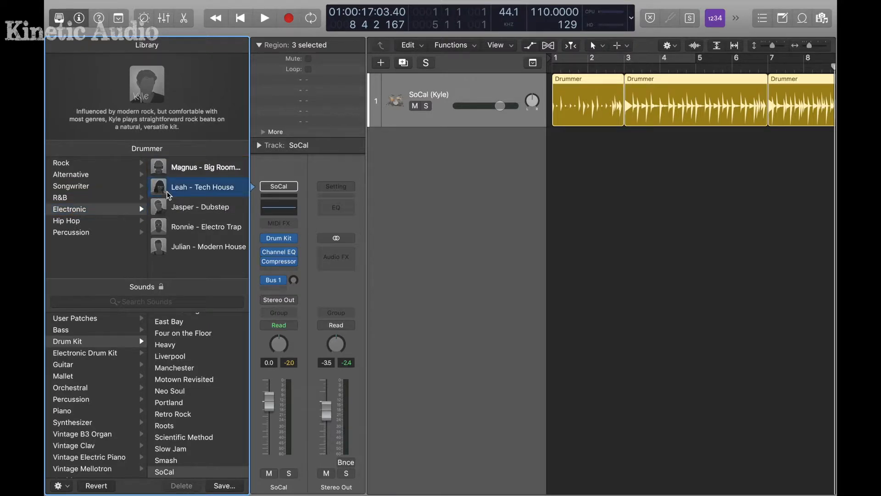
key(y)
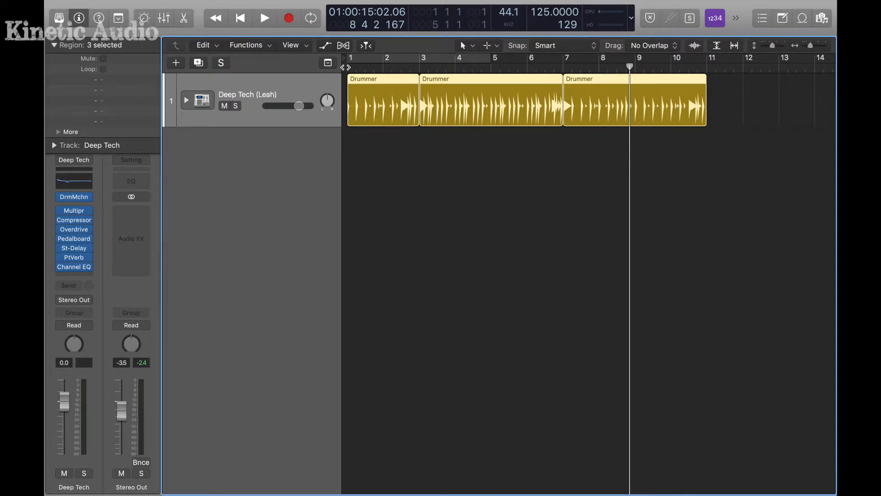
- Play the Deep Tech drummer track from the project start, stop it near bar 10, and return to the beginning
key(Return)
key(space)
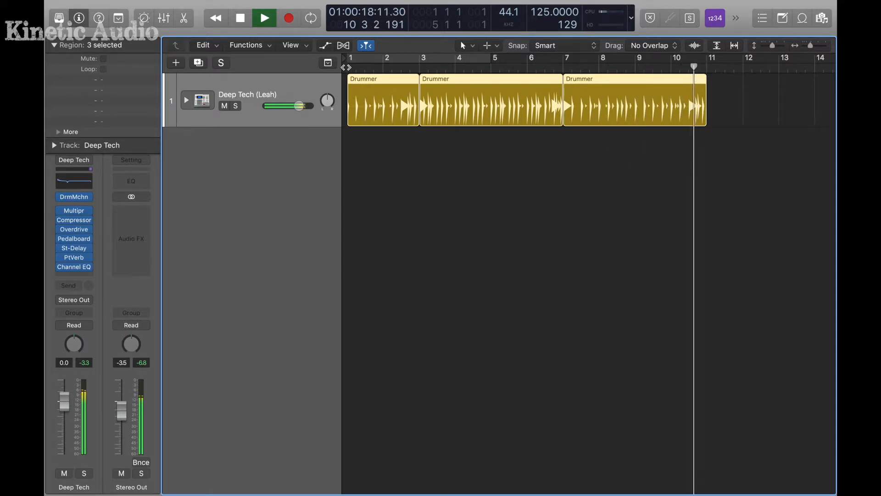
key(space)
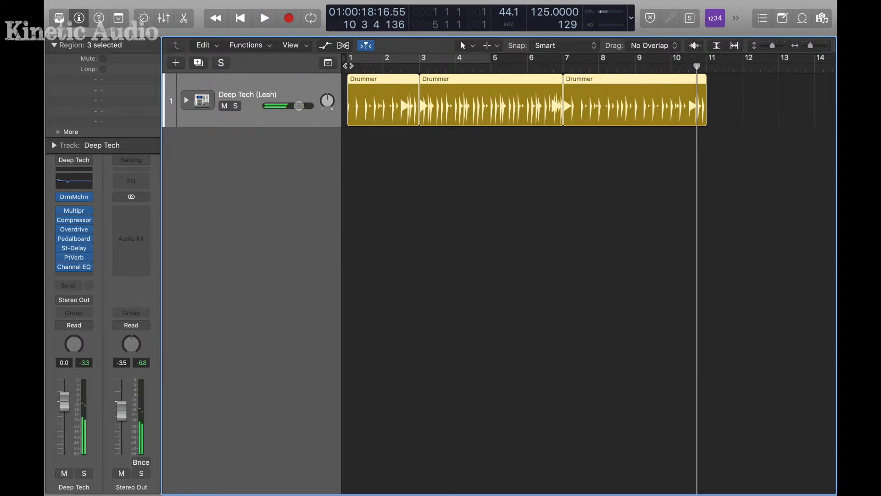
key(Return)
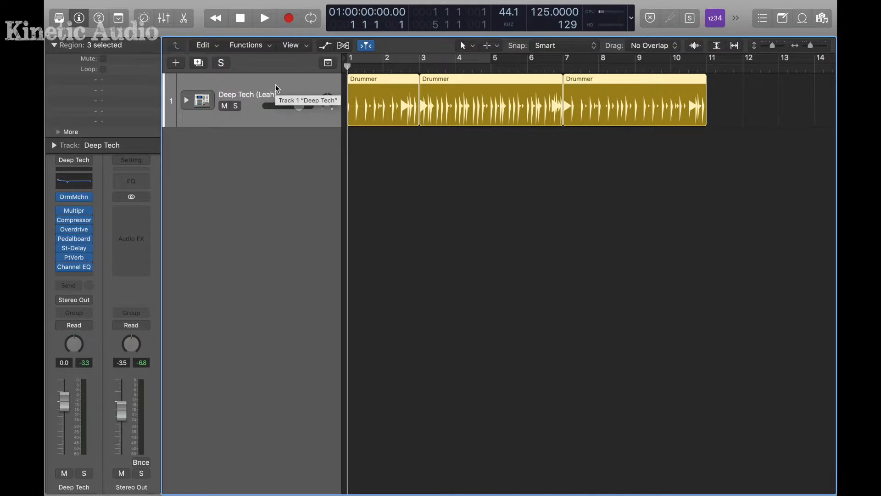
- Set the first Drummer region's pattern to the simplest, softest extreme in the Drummer Editor and play it from the start
click(384, 144)
click(377, 107)
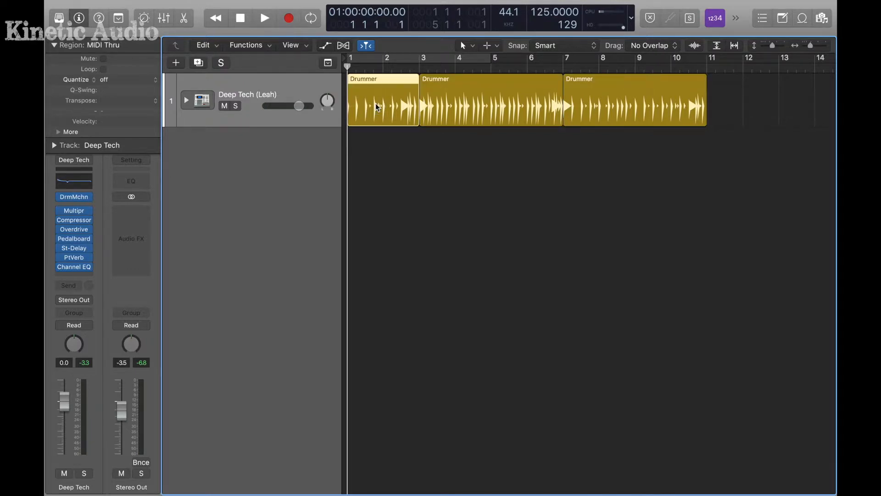
click(185, 16)
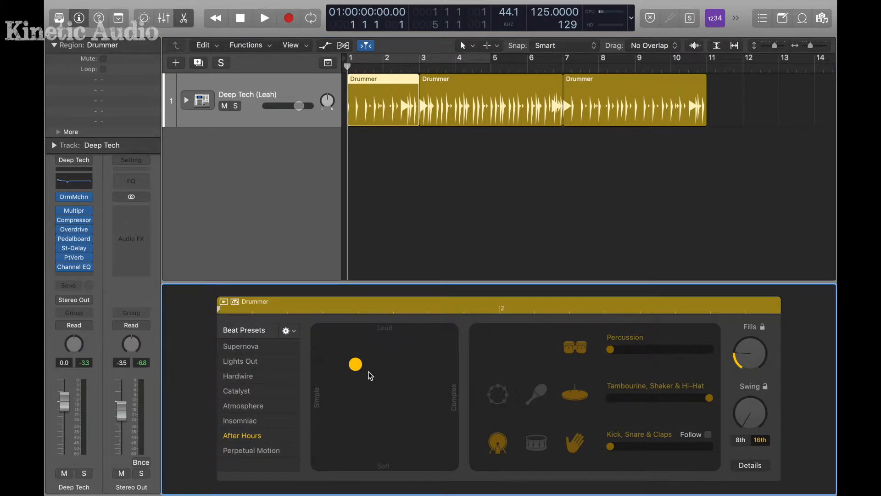
drag(355, 364, 311, 484)
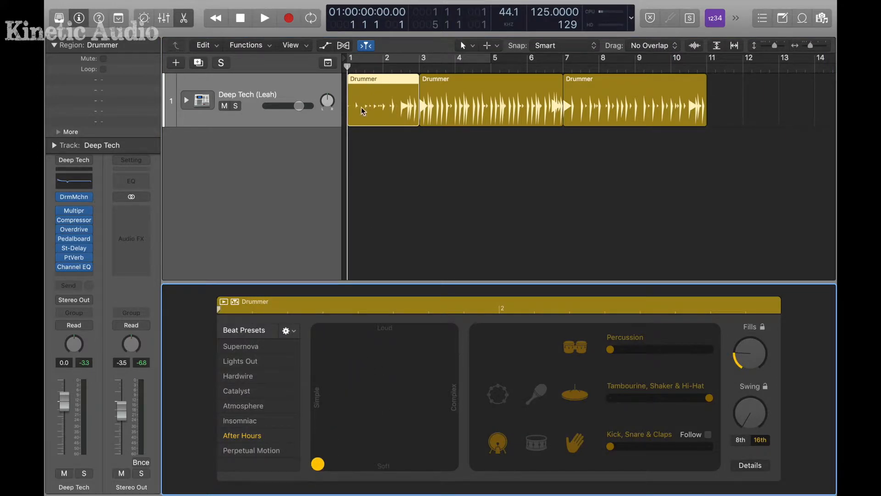
key(space)
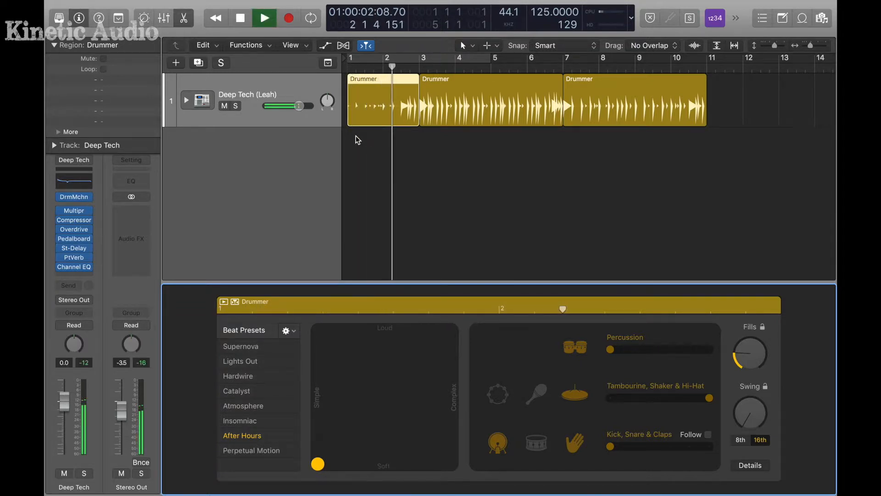
key(space)
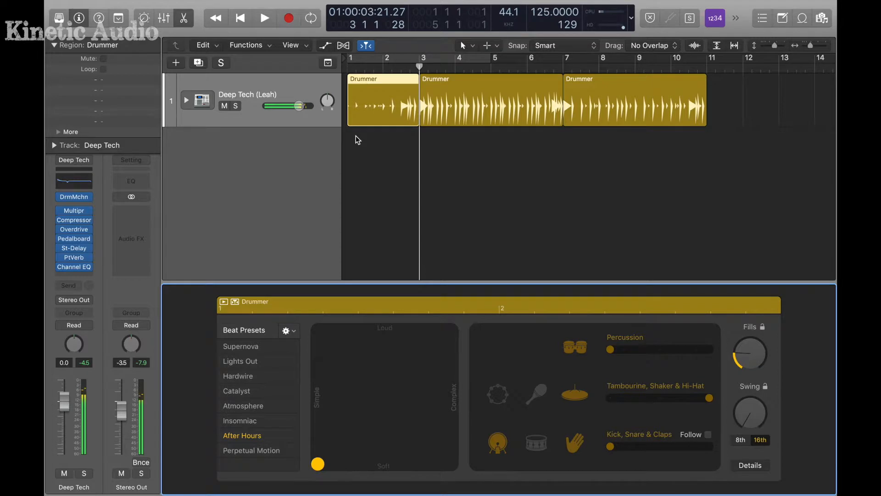
- Set the first Drummer region's swing to 8th notes and play the track again from the beginning
click(740, 440)
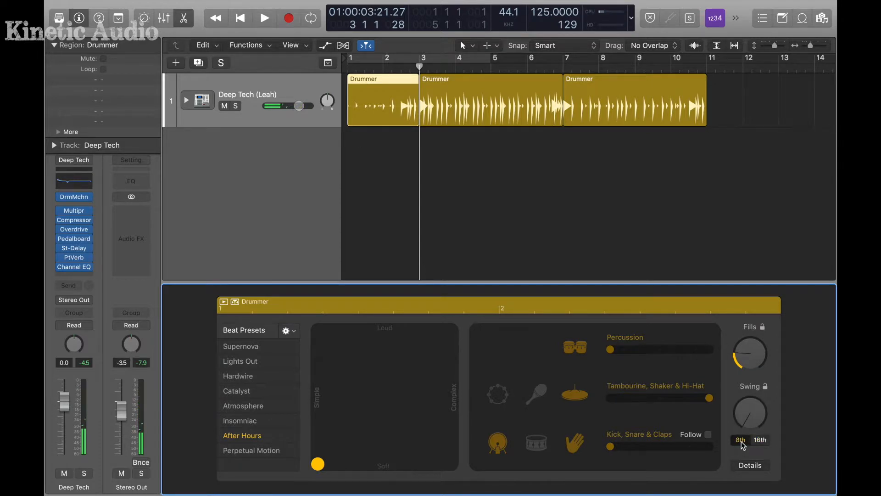
drag(418, 66, 316, 62)
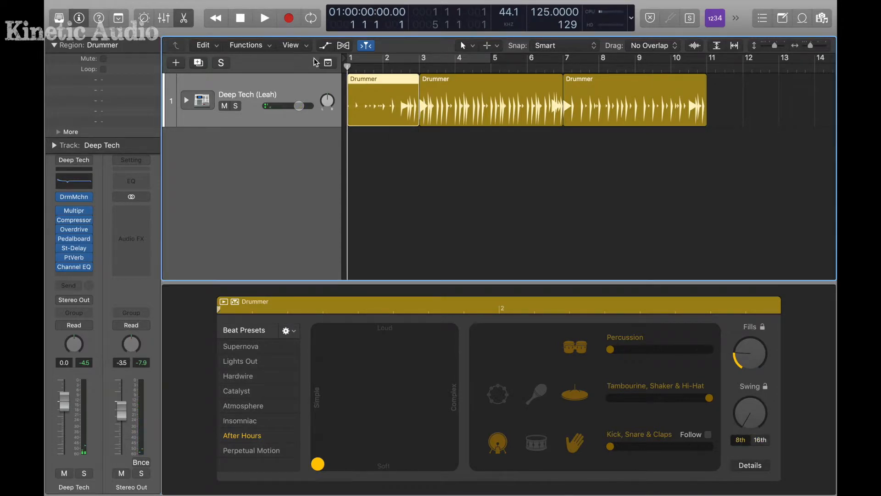
key(space)
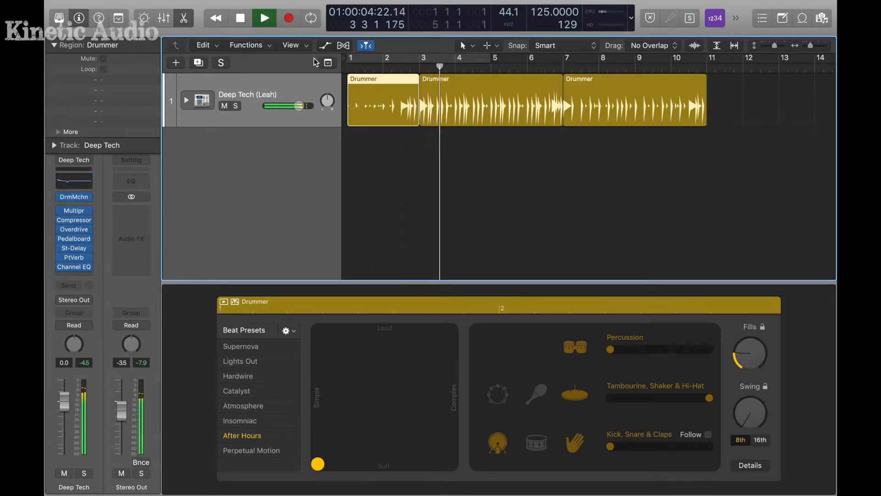
key(space)
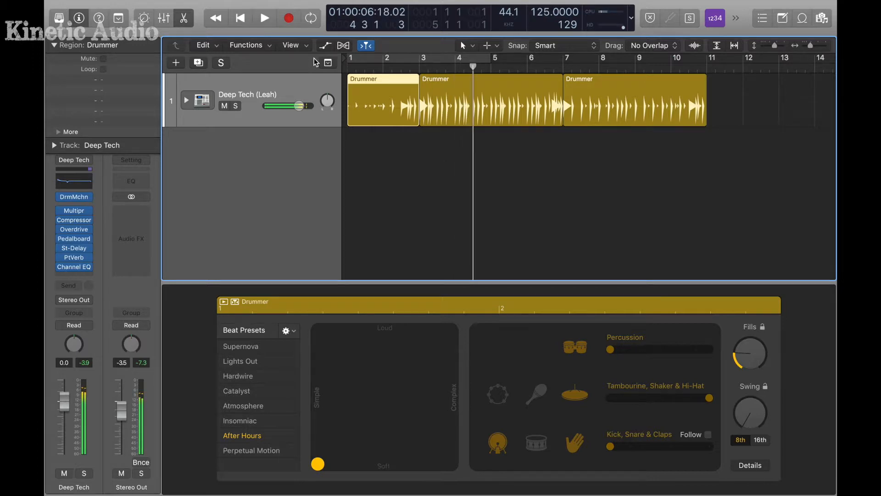
- Add a software instrument track, load the Hit Machine patch from Electronic Drum Kit > Drum Machine, and hide the Library
click(184, 19)
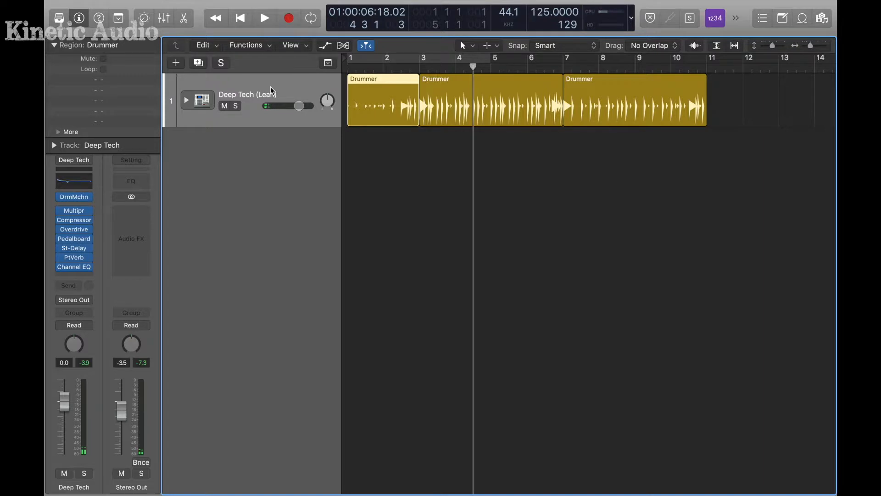
right_click(256, 107)
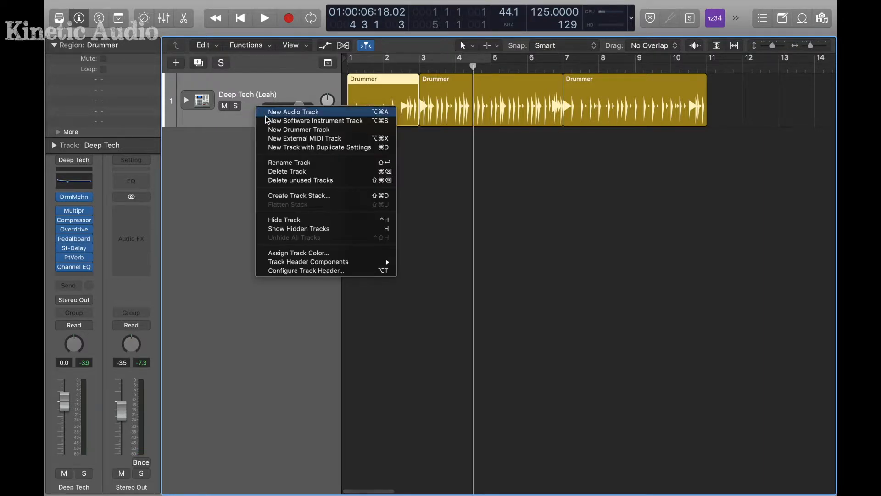
click(272, 120)
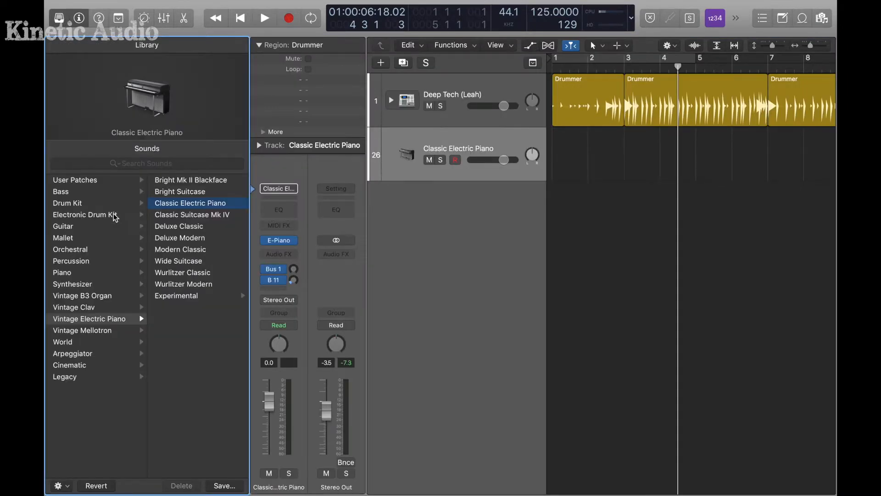
click(73, 215)
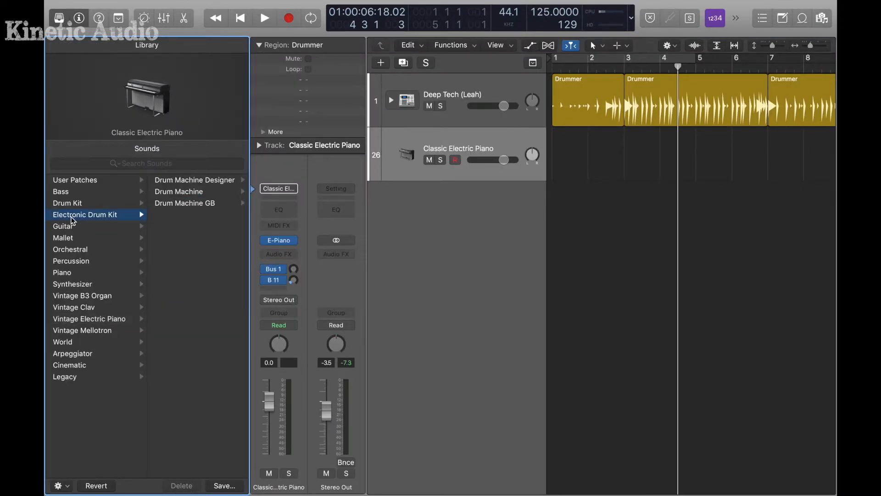
click(181, 191)
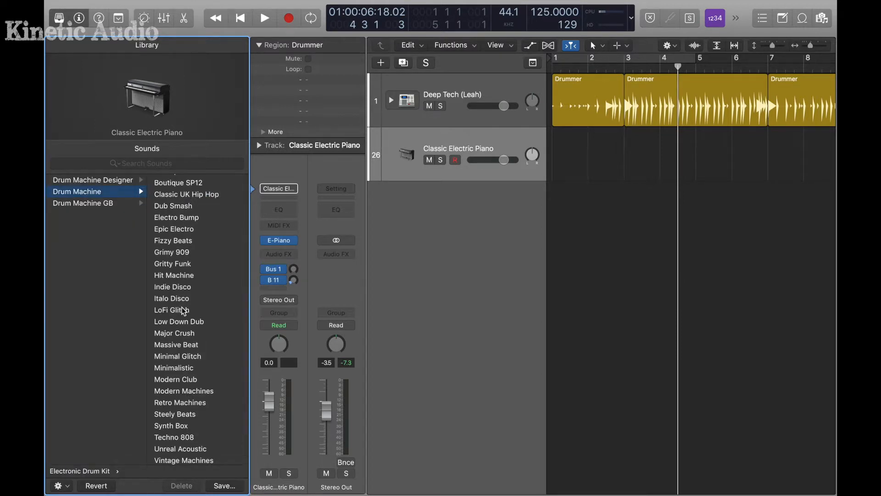
click(177, 276)
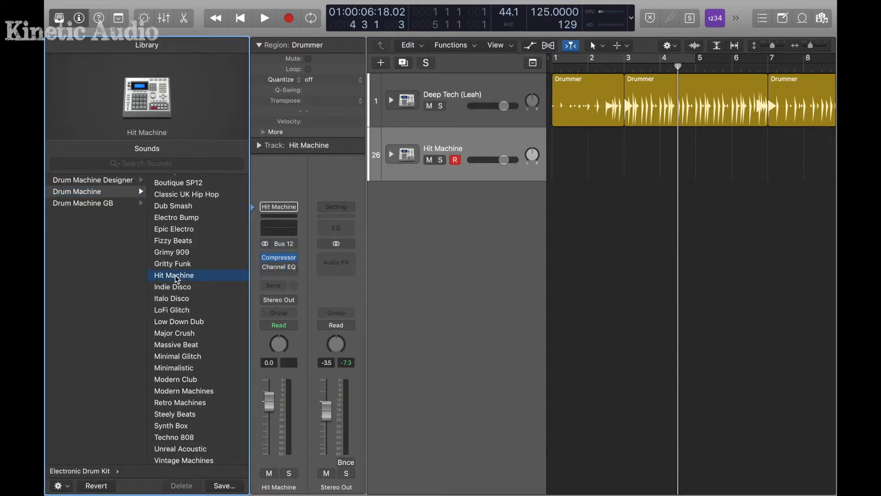
click(59, 18)
- Copy all three Drummer regions from the Deep Tech track onto the Hit Machine track, starting at bar 1
click(299, 87)
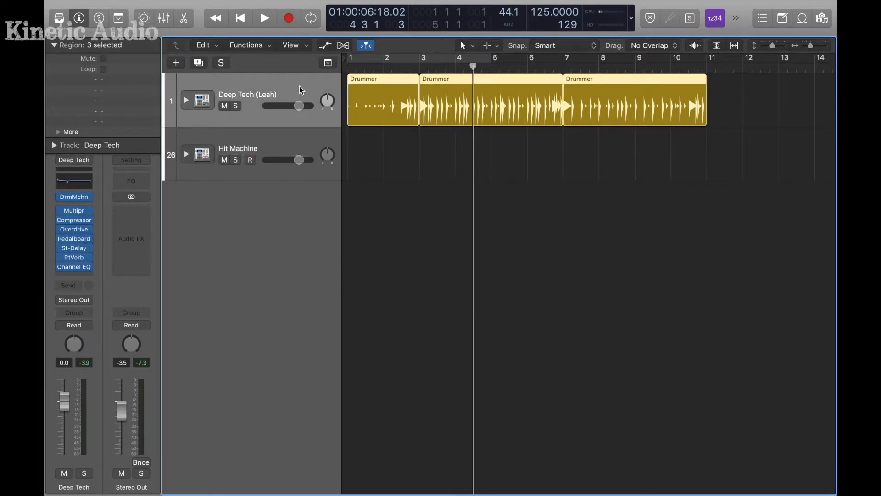
click(298, 138)
key(Return)
key(super+v)
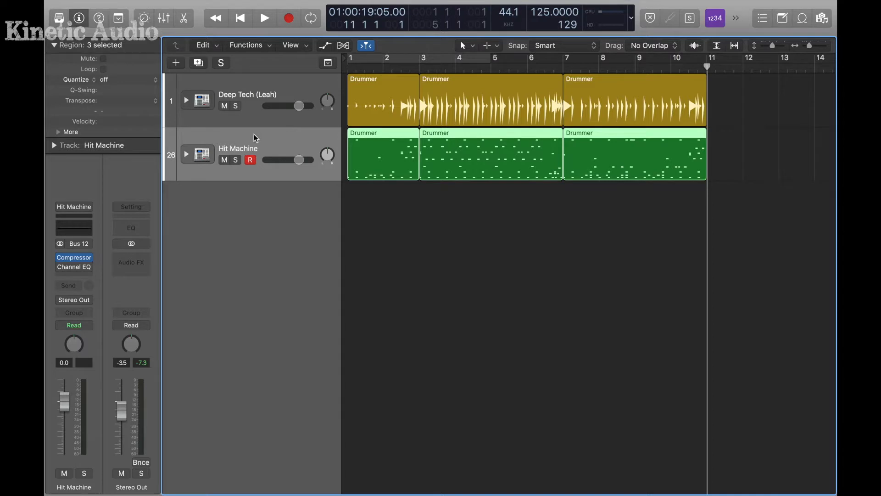
- Solo the Hit Machine track and play it from the project start, stopping near bar 4
click(235, 159)
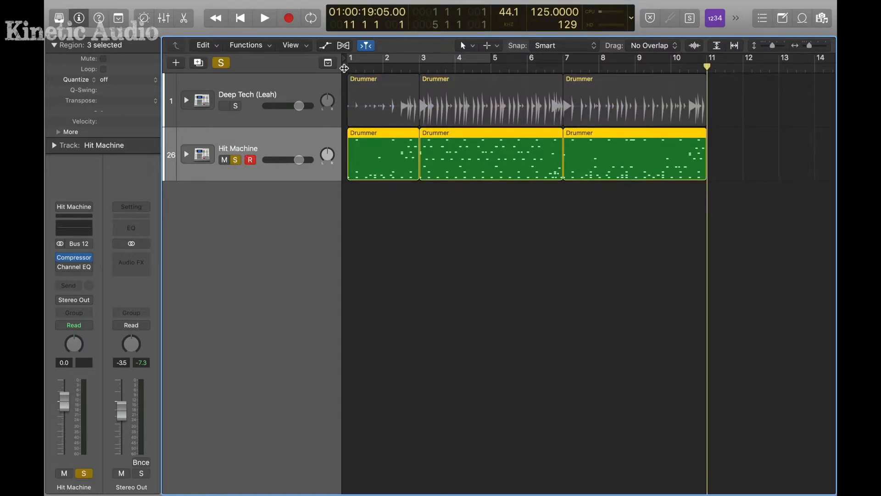
key(Return)
key(space)
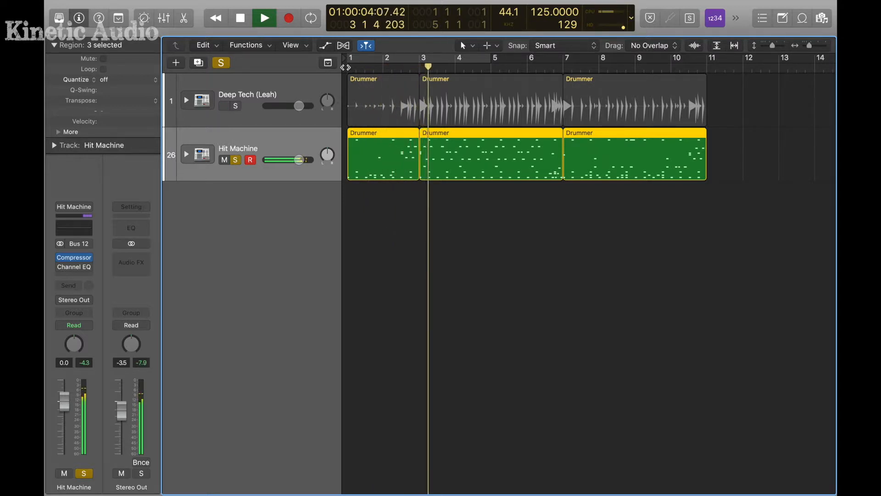
key(space)
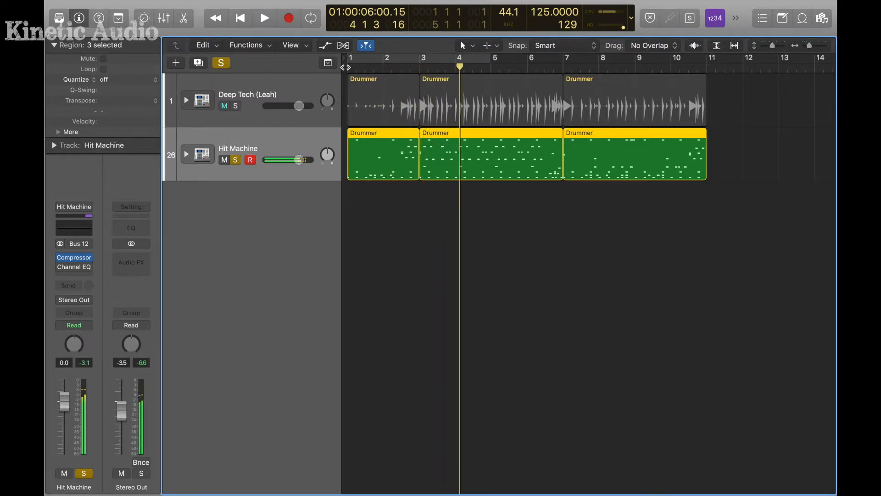
- Change the Hit Machine track's patch to Electro Bump GB from Drum Machine GB and audition it from the start
click(59, 19)
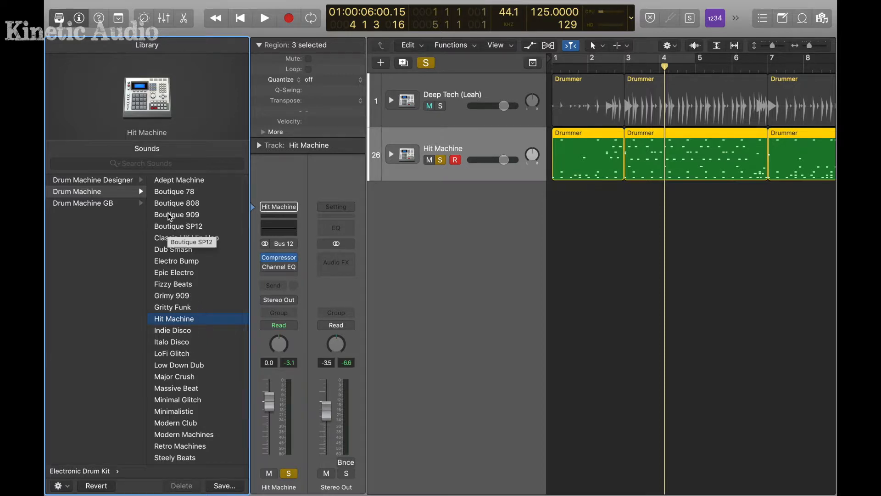
click(112, 203)
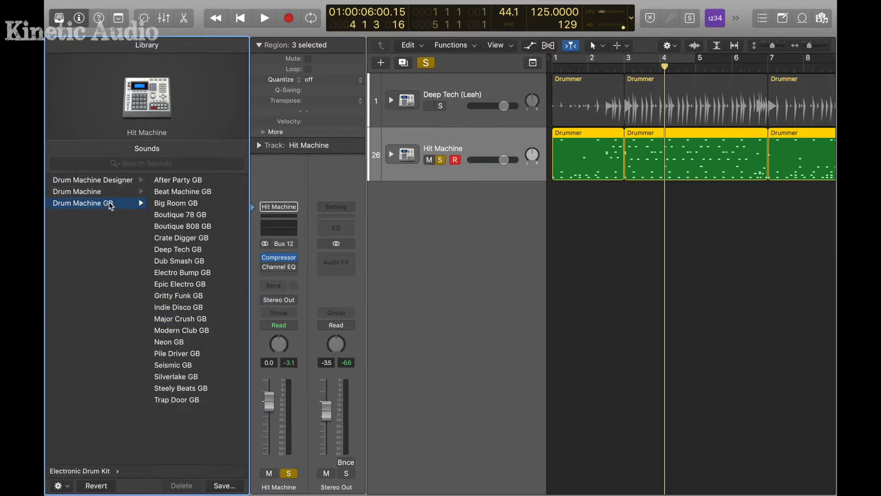
click(172, 275)
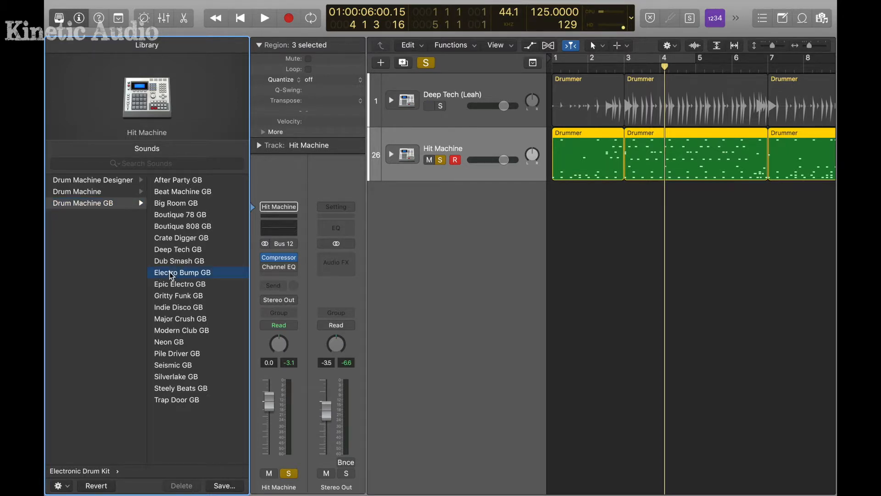
click(553, 70)
key(space)
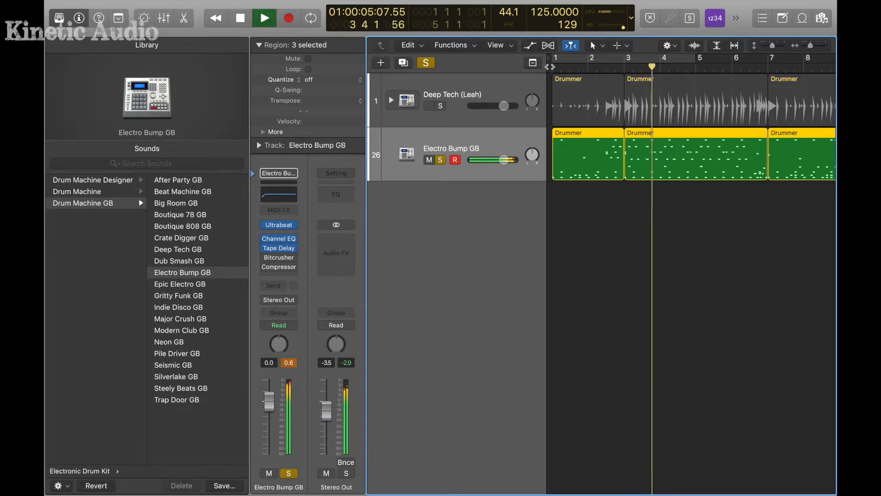
key(space)
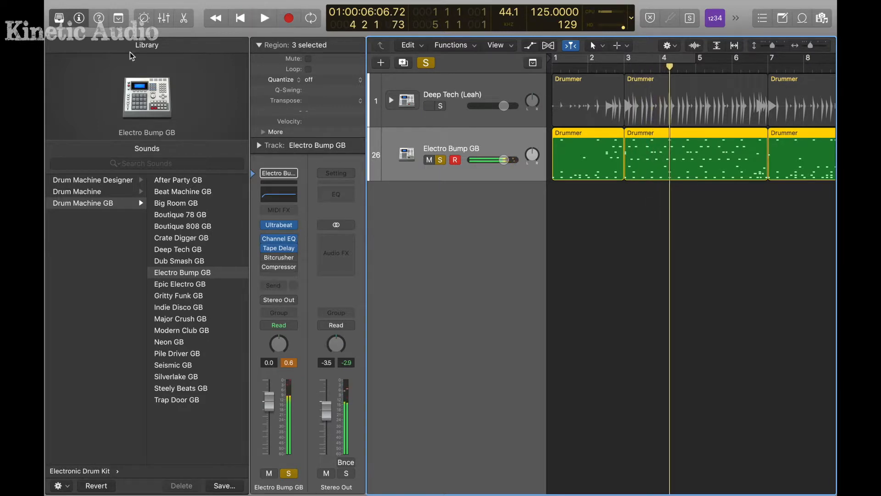
- Clear the solo with the Library hidden, and set the Electro Bump GB volume to -0.8 dB while playing both tracks from the start
click(59, 18)
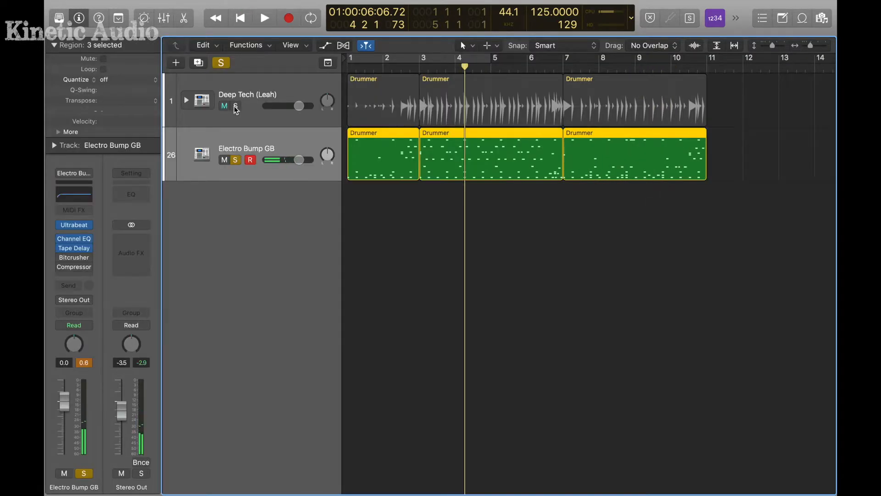
click(223, 65)
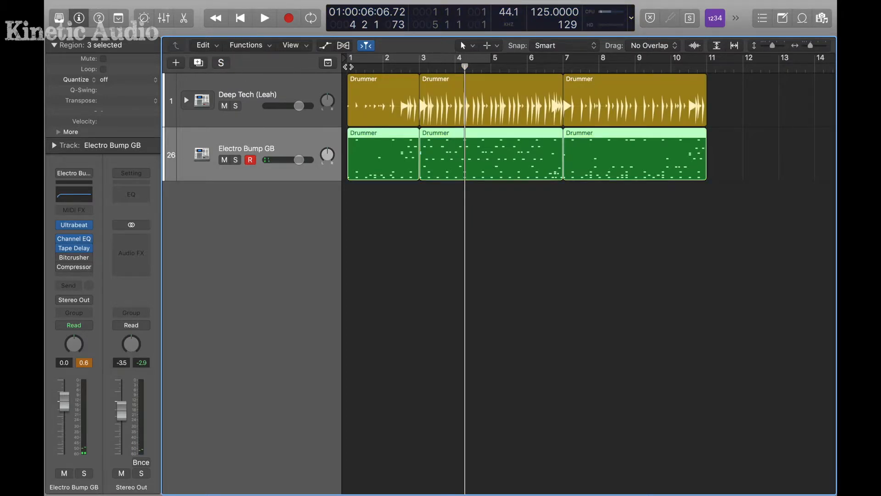
click(348, 67)
key(space)
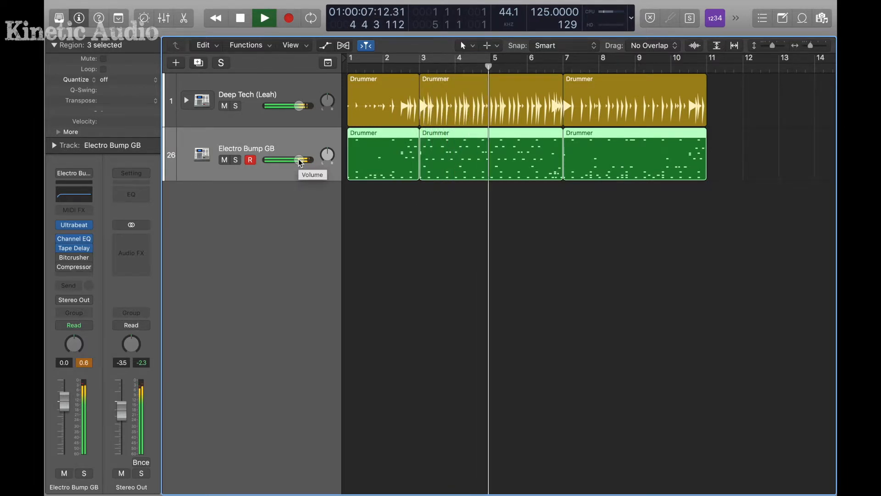
drag(298, 160, 194, 165)
drag(265, 160, 296, 160)
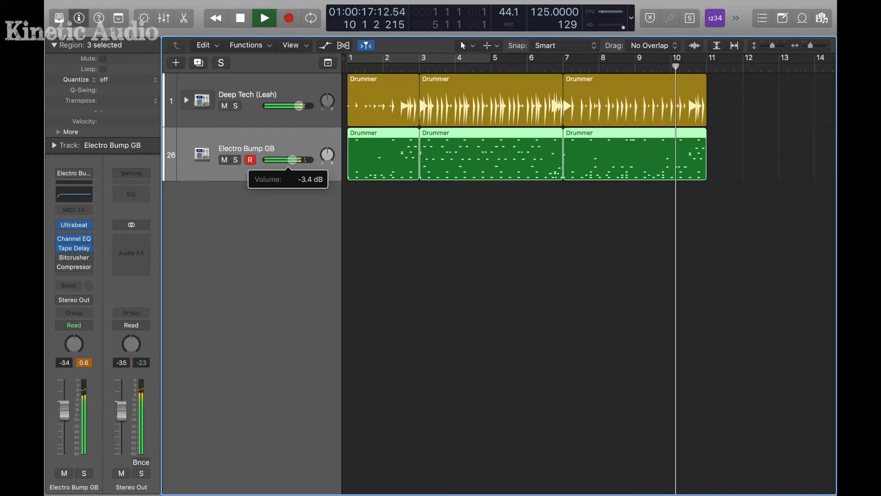
key(space)
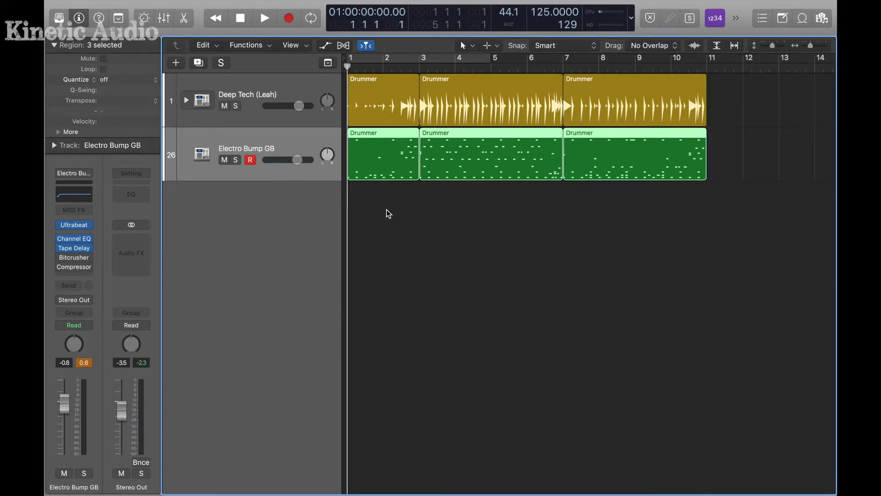
- Delete the Electro Bump GB track together with its regions
right_click(296, 137)
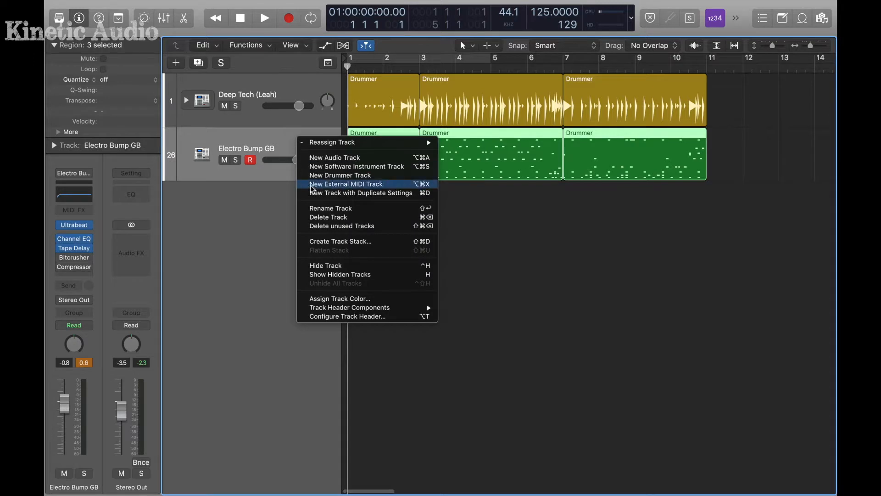
click(320, 219)
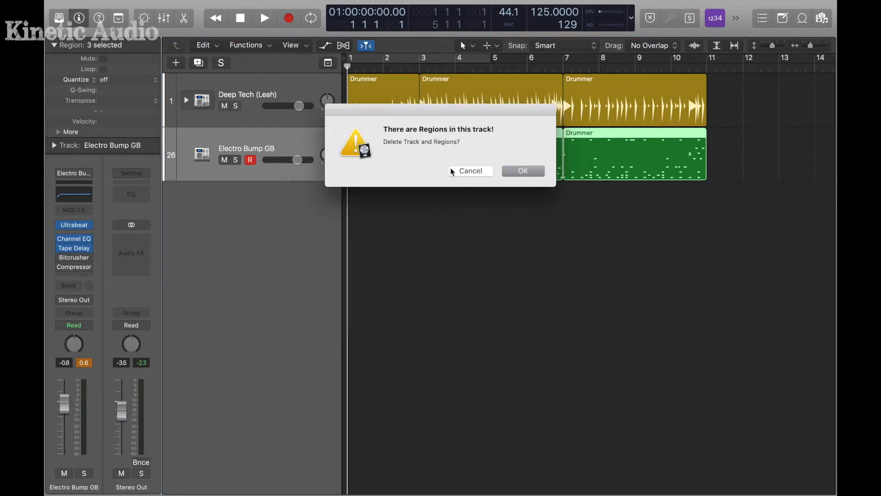
click(528, 171)
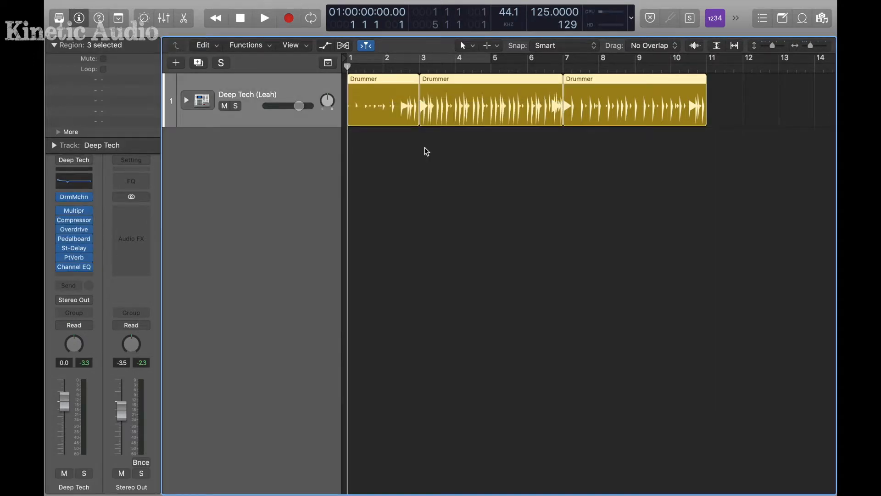
- Delete the Deep Tech track with its regions and create one audio track using Input 1 and Output 1 + 2
right_click(284, 84)
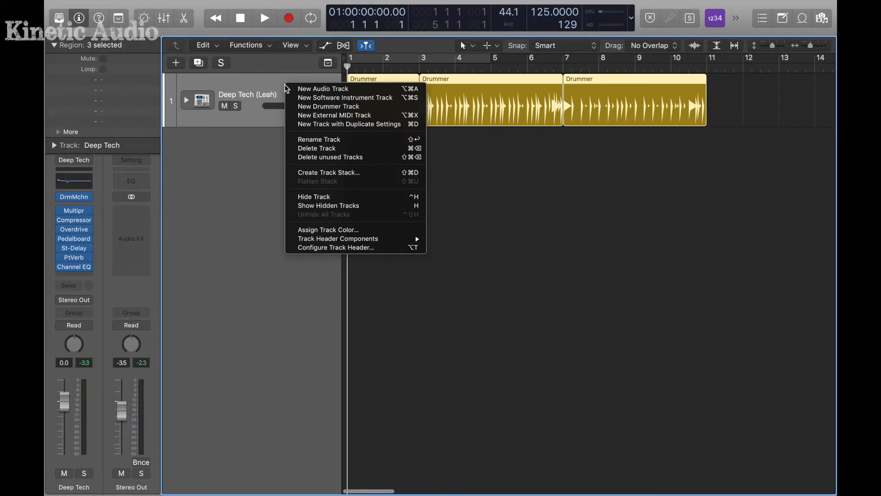
click(311, 147)
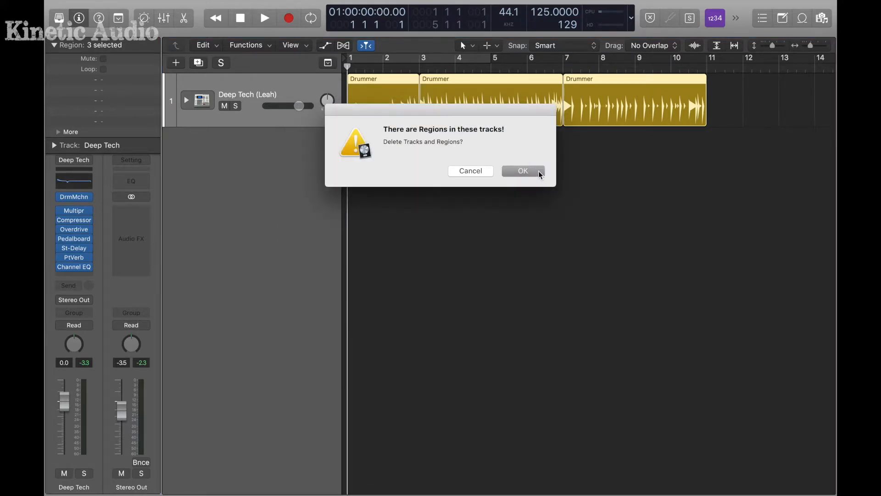
click(539, 171)
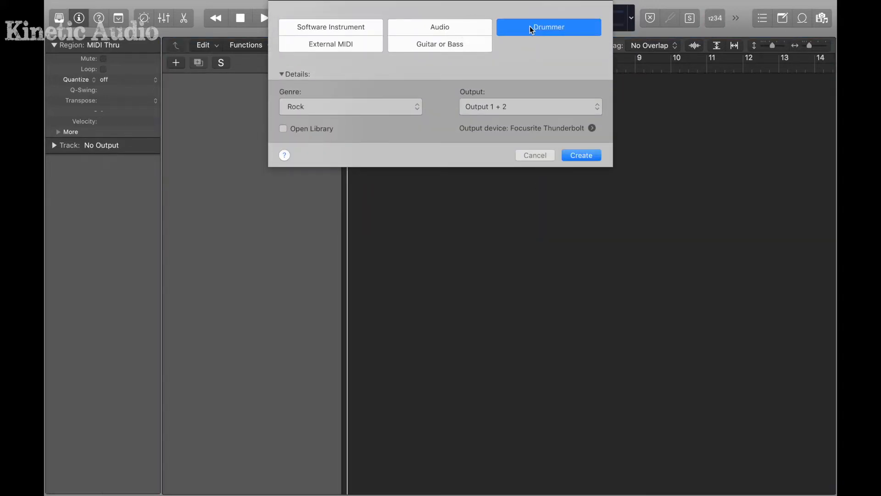
click(442, 28)
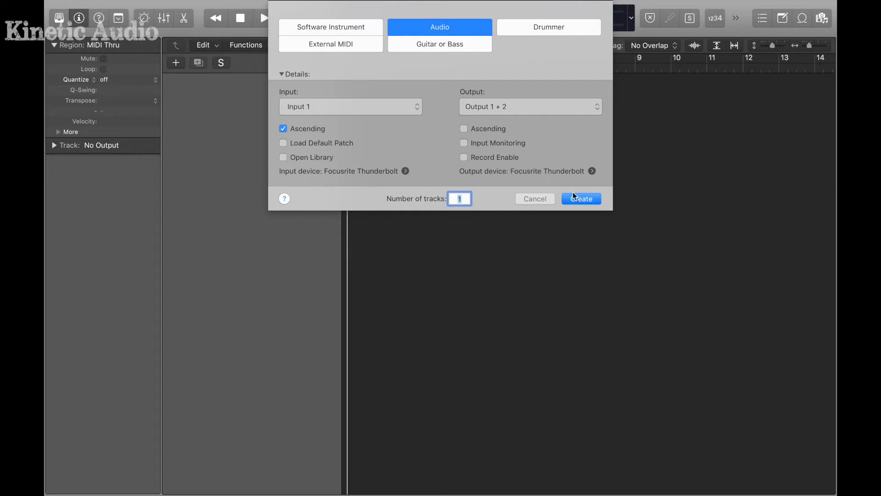
click(586, 198)
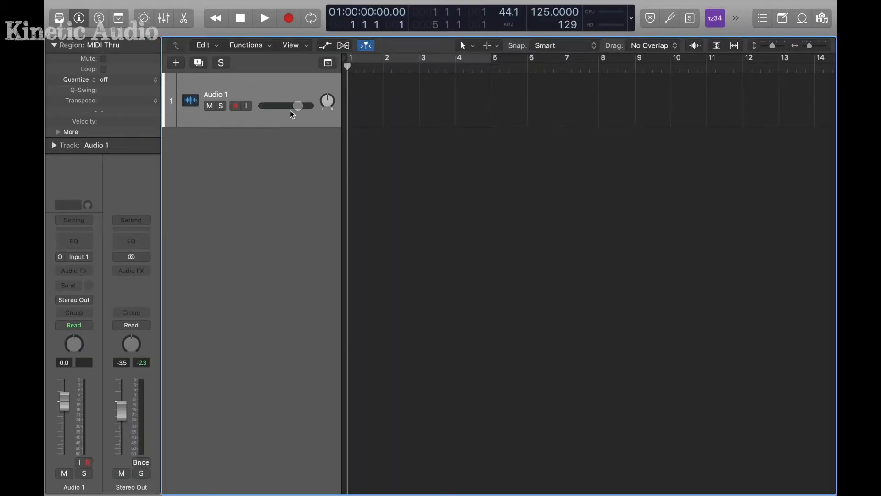
- Show the global tracks and hide the Tempo, Signature and Marker tracks, keeping only the Arrangement track
click(328, 63)
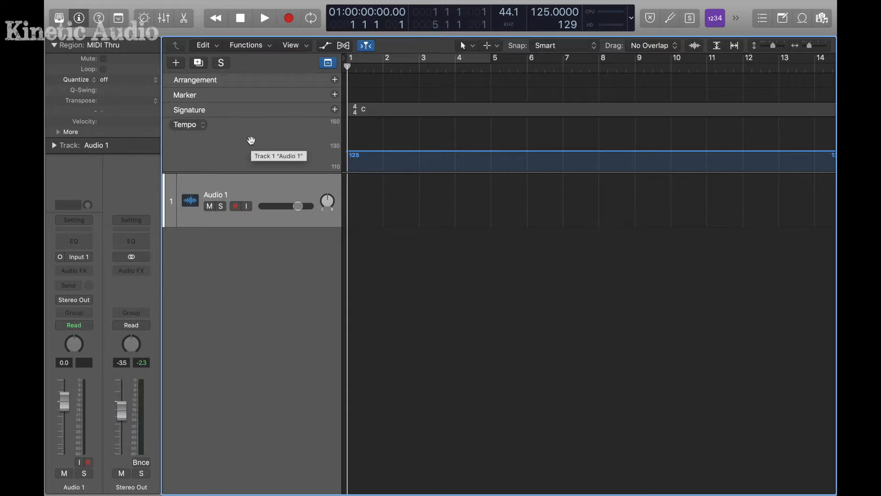
right_click(295, 140)
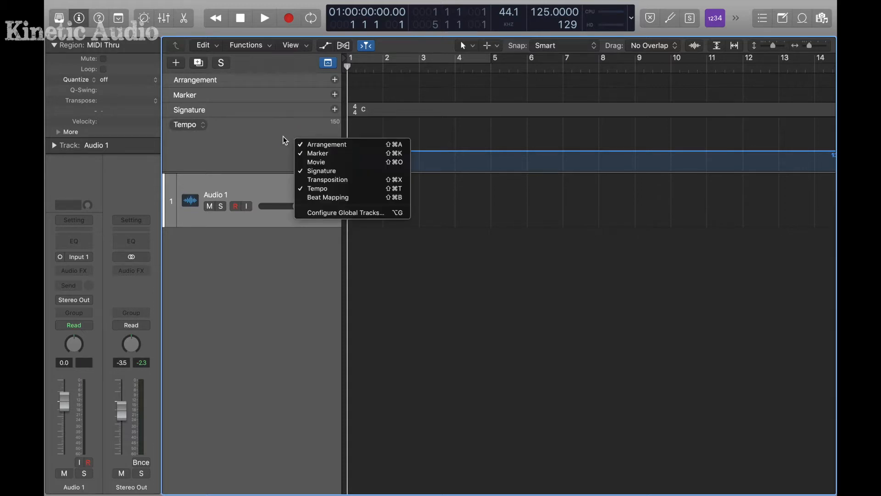
right_click(285, 136)
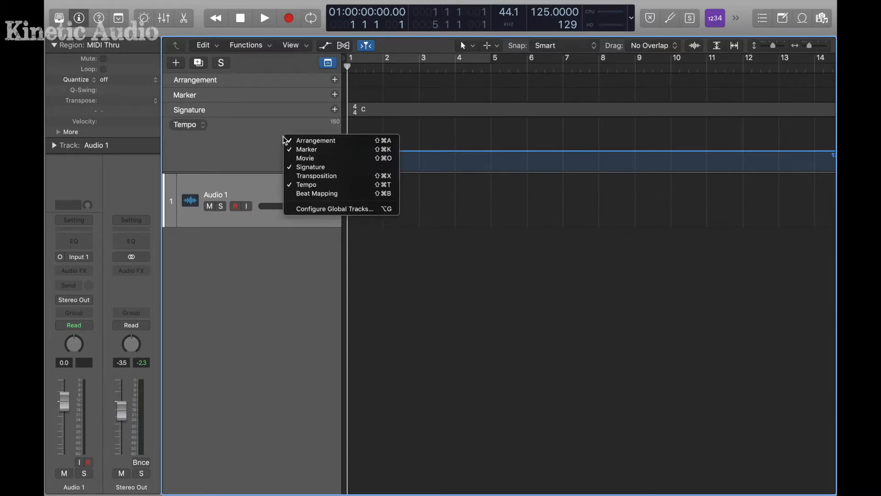
click(306, 184)
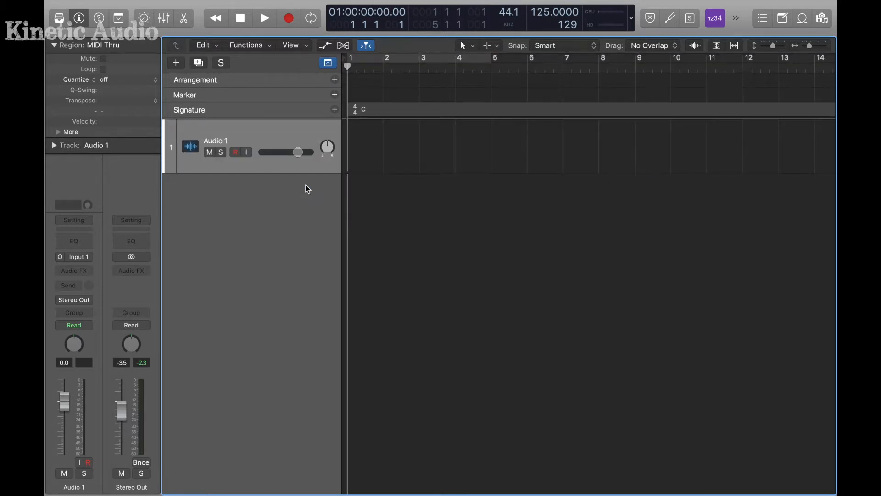
right_click(298, 106)
click(315, 138)
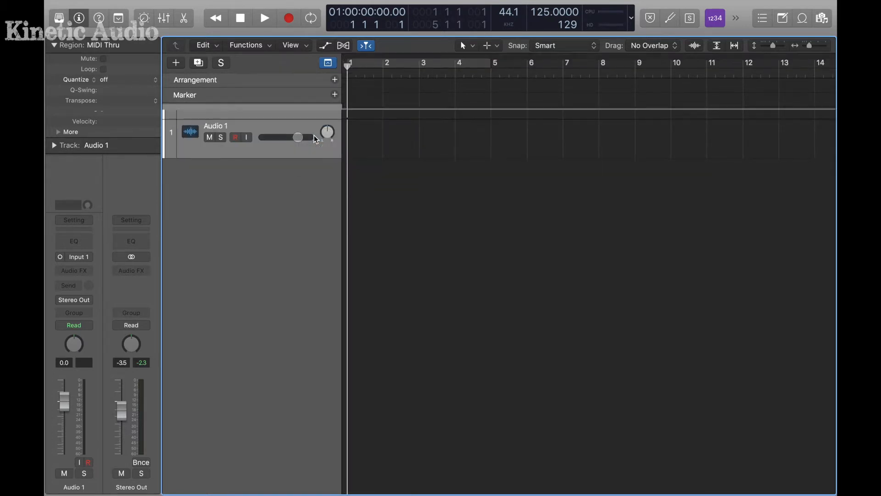
right_click(311, 98)
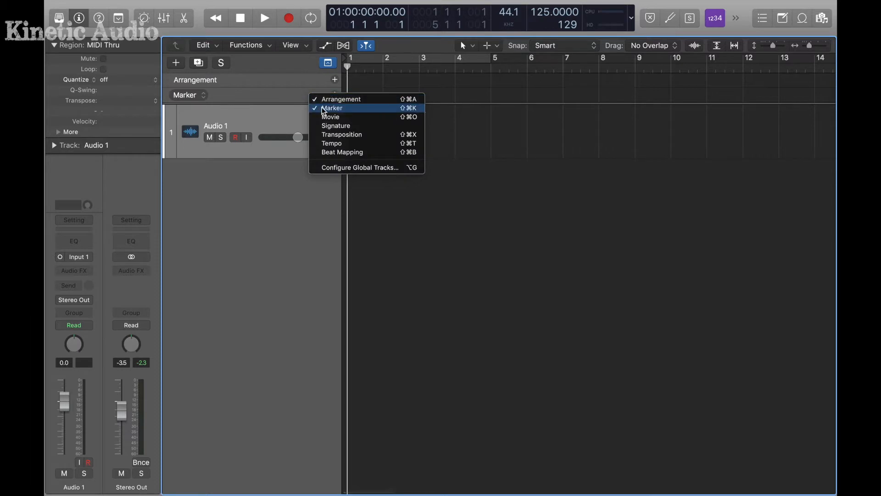
click(325, 107)
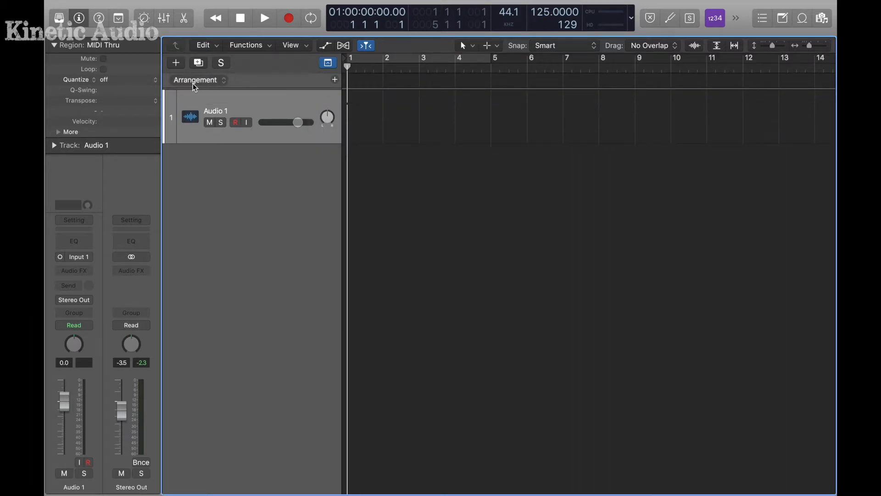
- Add an Intro arrangement marker shortened to end at bar 5, followed by a Verse marker from bar 5 to 13
click(334, 80)
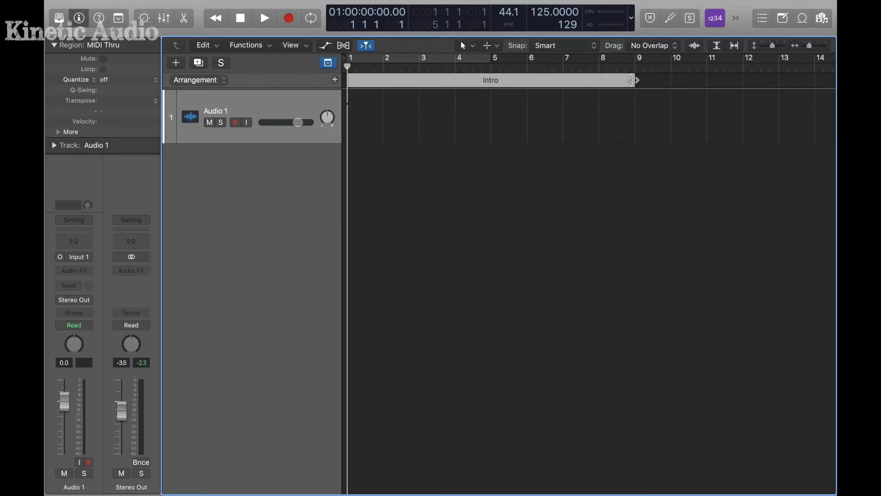
drag(633, 80, 490, 81)
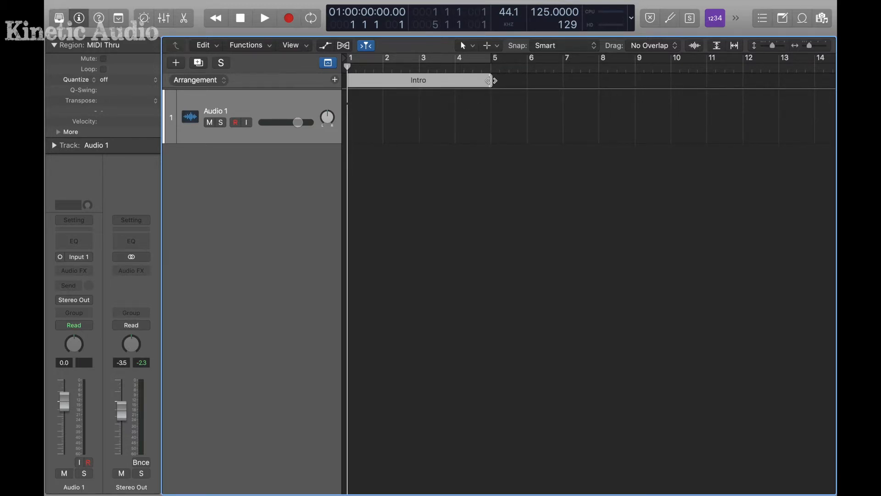
click(335, 80)
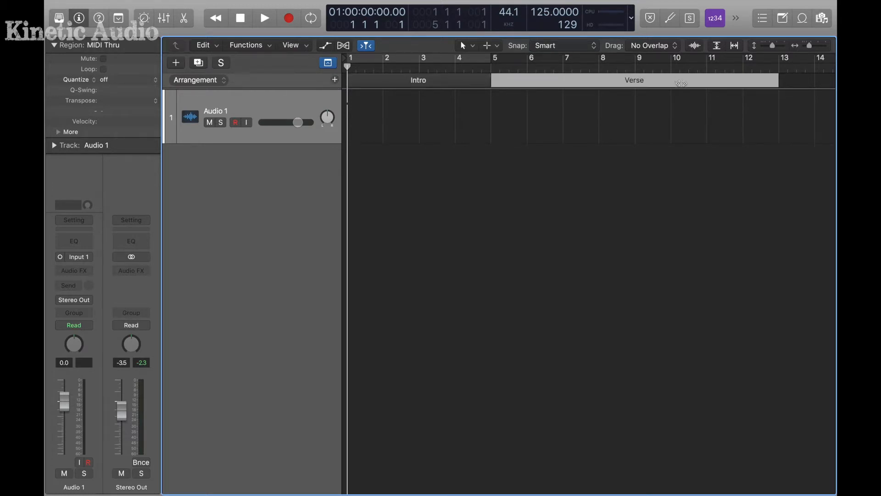
- Add Chorus, Bridge and Outro arrangement markers after the Verse, extending the arrangement to bar 37
key(super+Left)
key(super+Left)
key(super+Left)
key(super+Left)
key(super+Left)
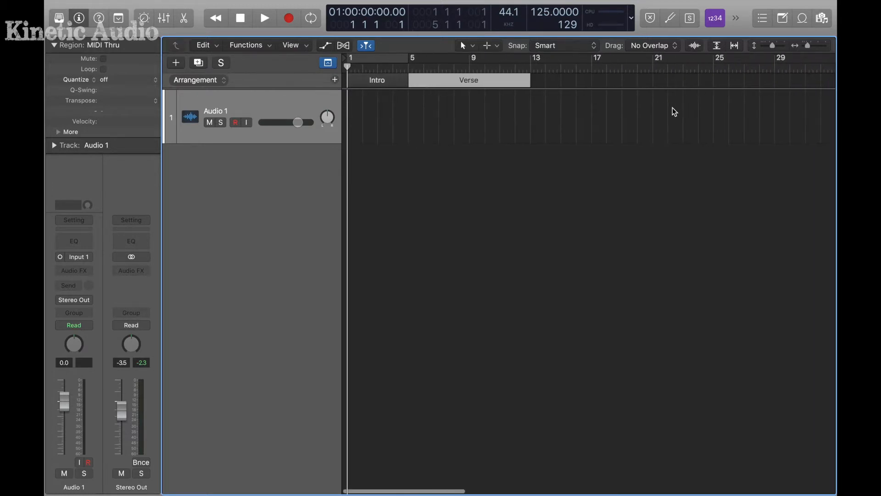
click(335, 80)
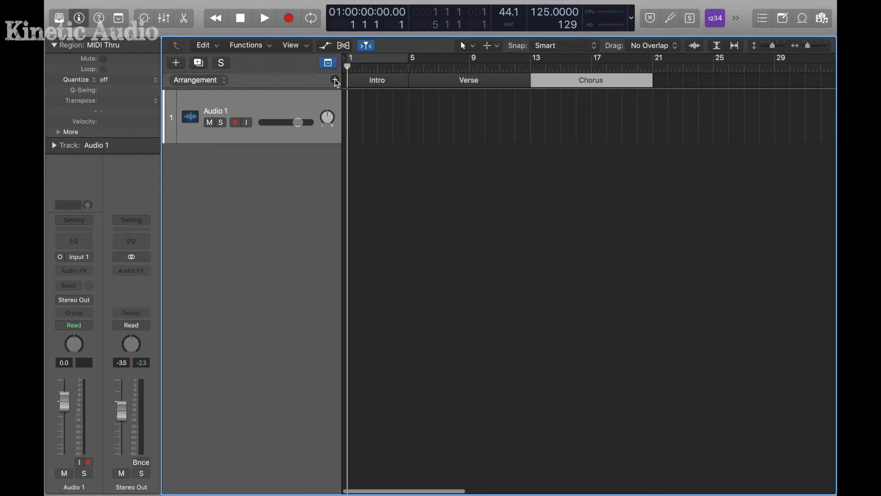
click(335, 80)
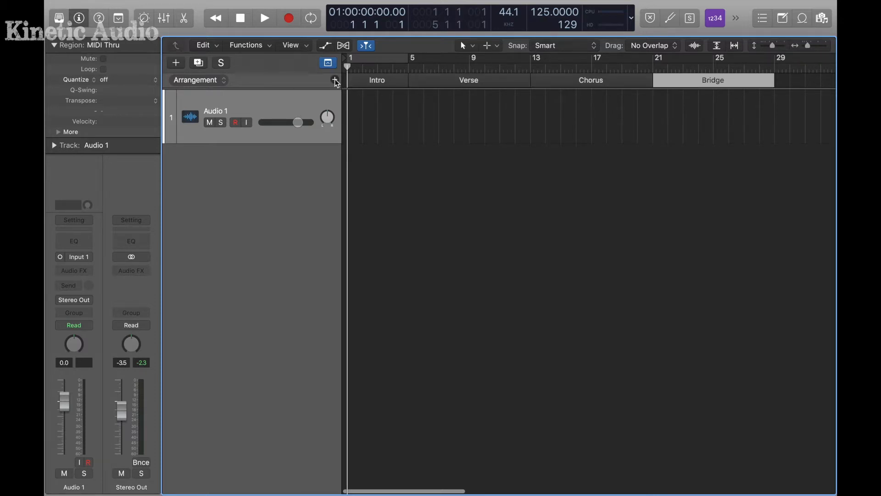
click(335, 80)
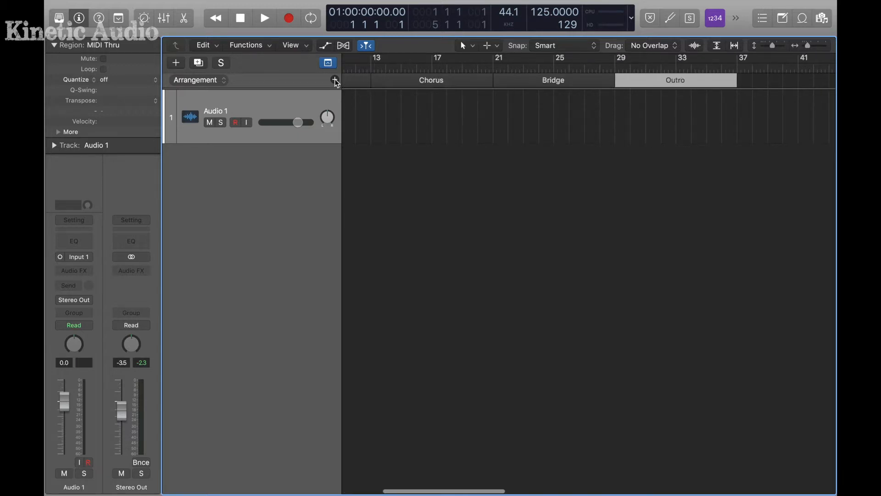
scroll(581, 151, down, 5)
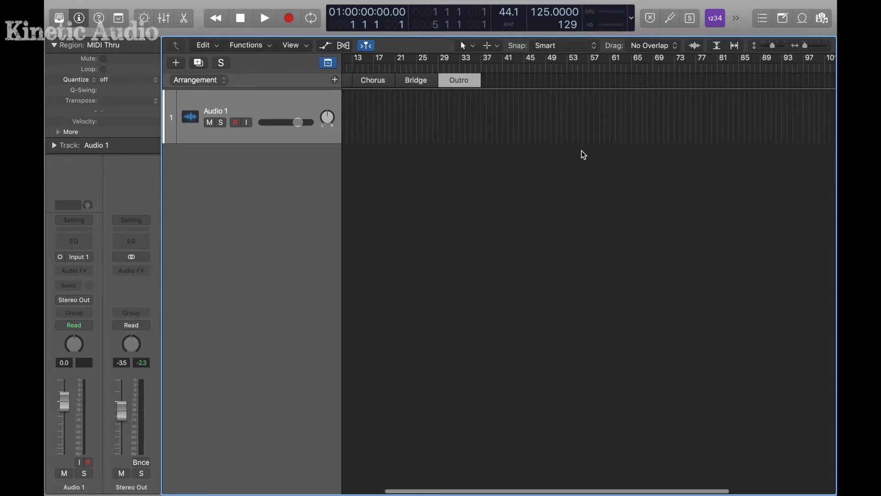
scroll(582, 150, up, 3)
scroll(582, 150, left, 3)
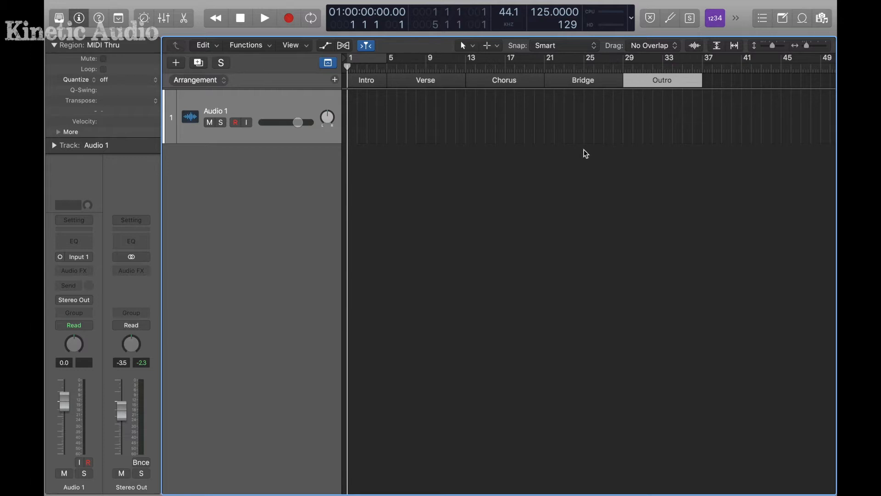
scroll(596, 134, up, 3)
scroll(596, 134, down, 3)
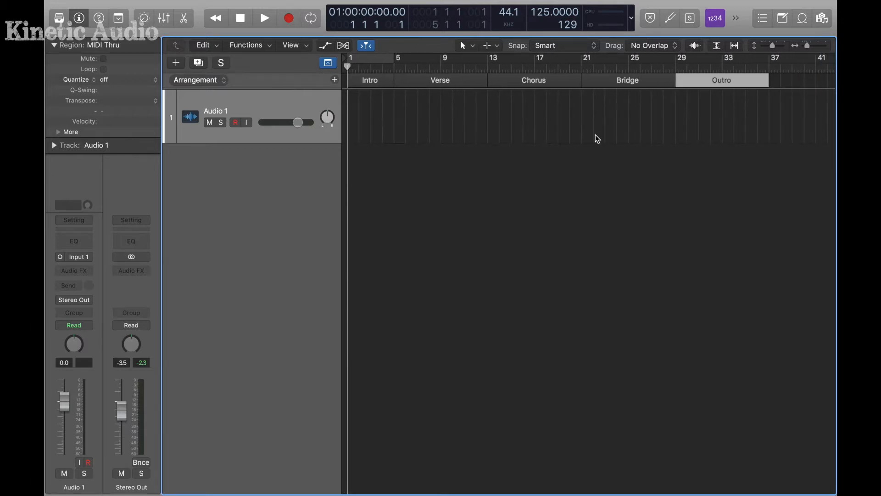
scroll(596, 134, up, 1)
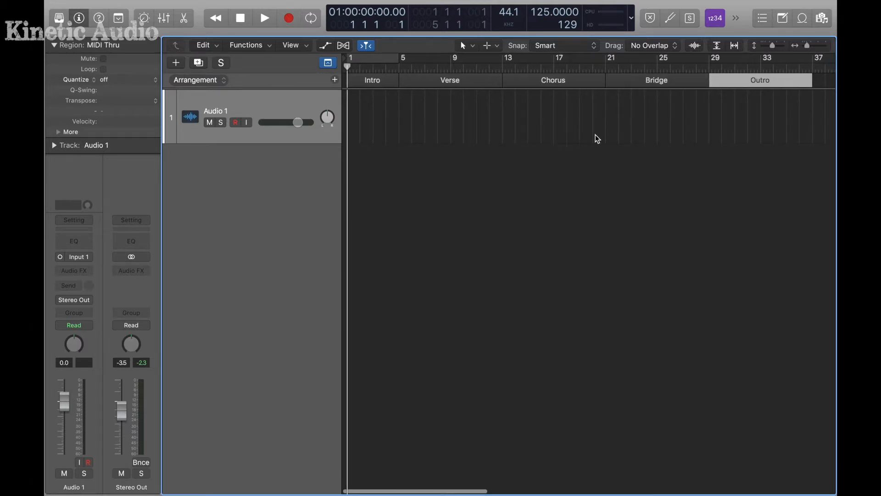
- Show the color palette, then color the Intro arrangement marker bright red and the Chorus marker purple
click(354, 81)
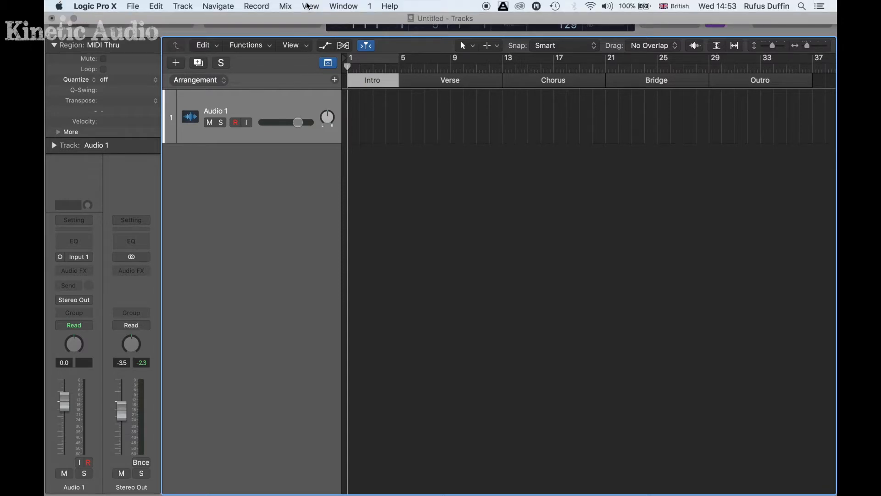
click(309, 6)
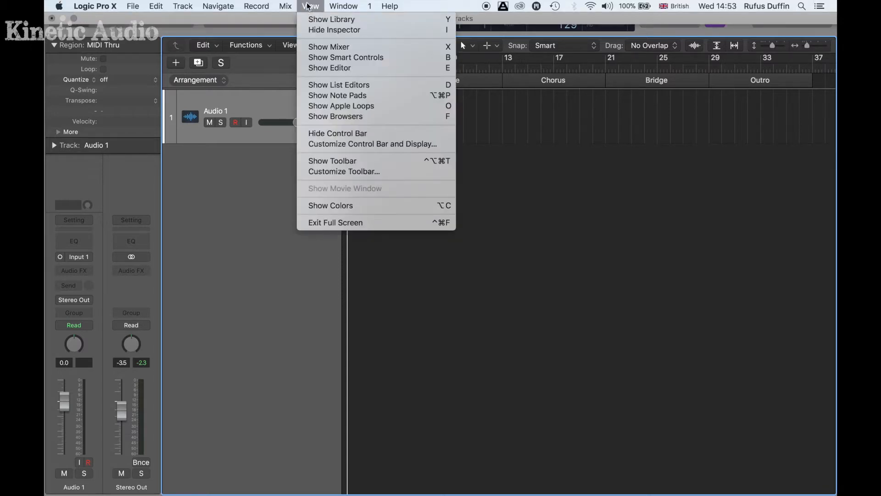
click(326, 206)
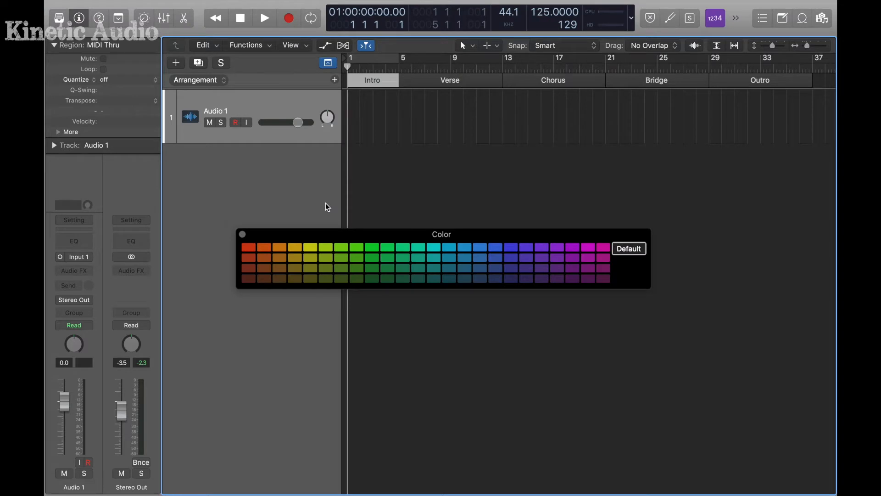
click(248, 247)
click(422, 79)
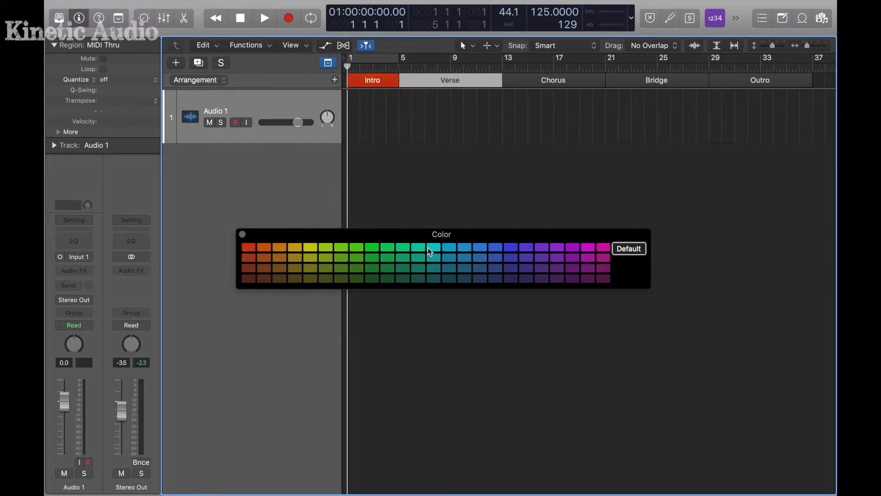
click(523, 79)
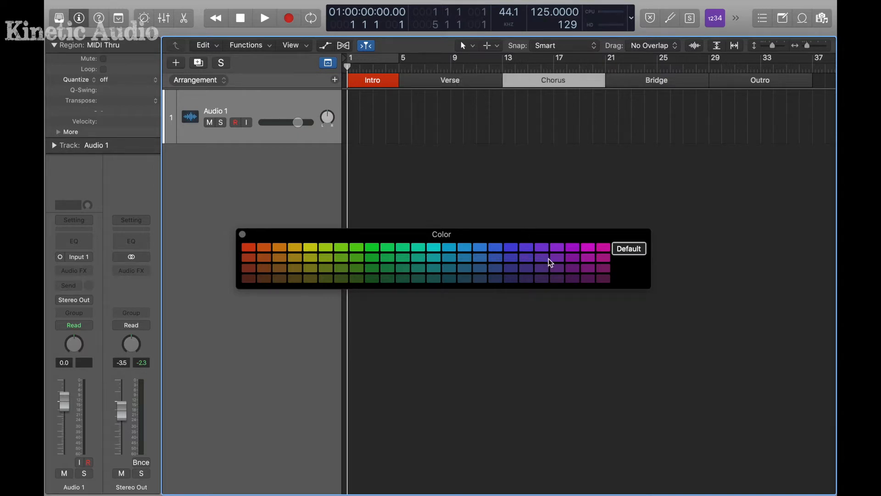
click(572, 258)
- Color the Bridge arrangement marker dark green and the Outro marker brownish red, and hide the color palette
click(629, 80)
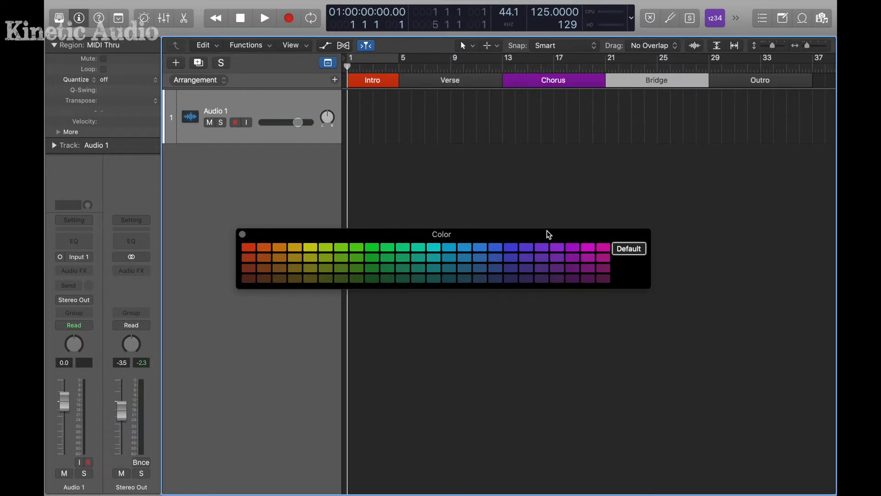
click(378, 279)
click(734, 80)
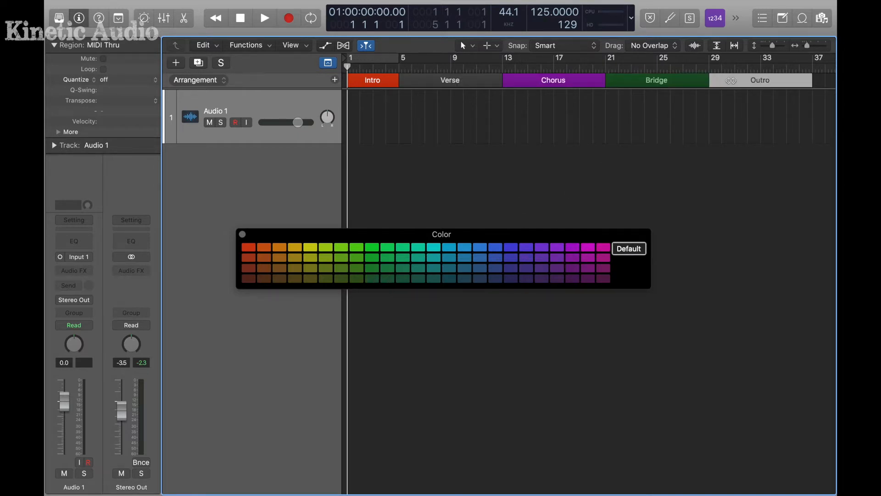
click(248, 268)
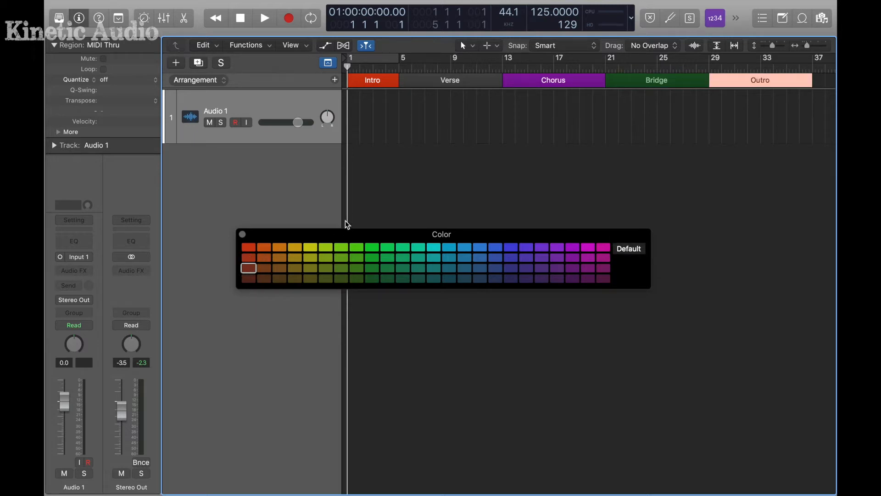
click(388, 172)
key(alt+c)
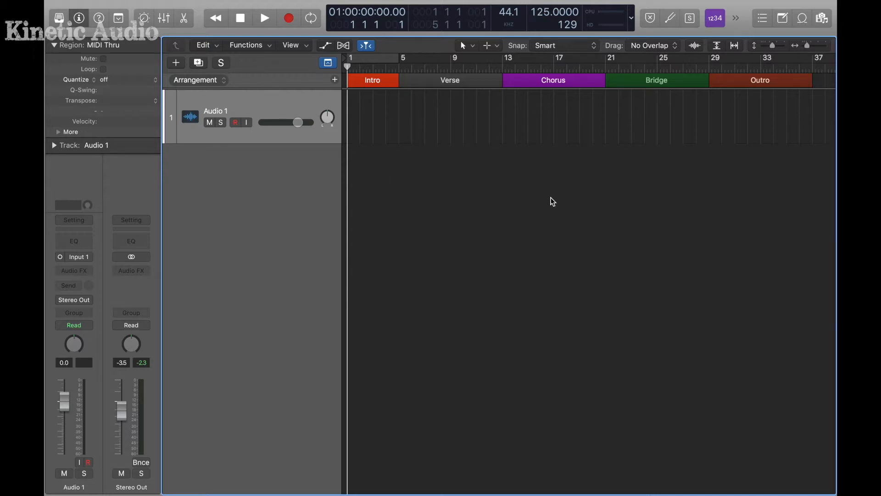
- Create a new Drummer track below Audio 1 and audition its arrangement-based regions from bar 1
right_click(284, 113)
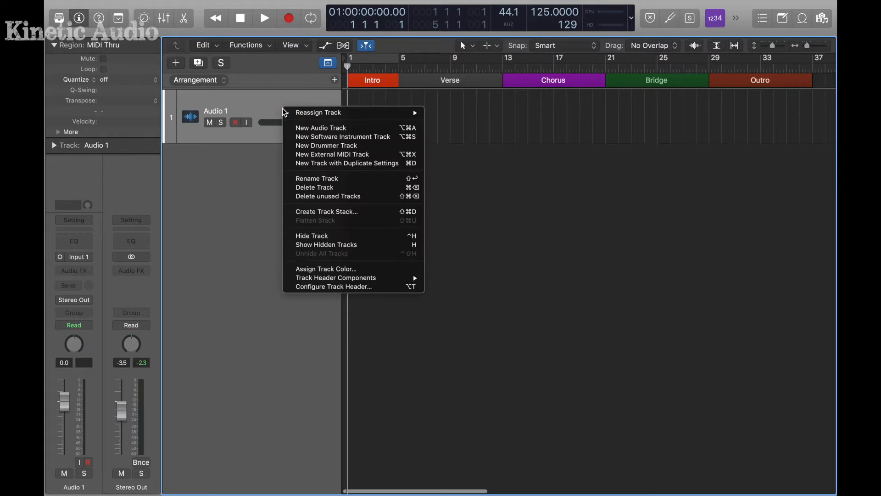
click(310, 146)
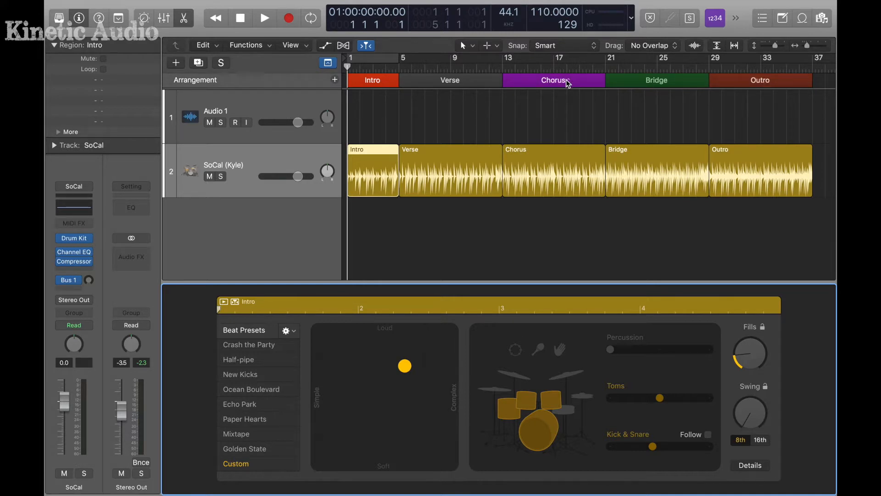
click(345, 67)
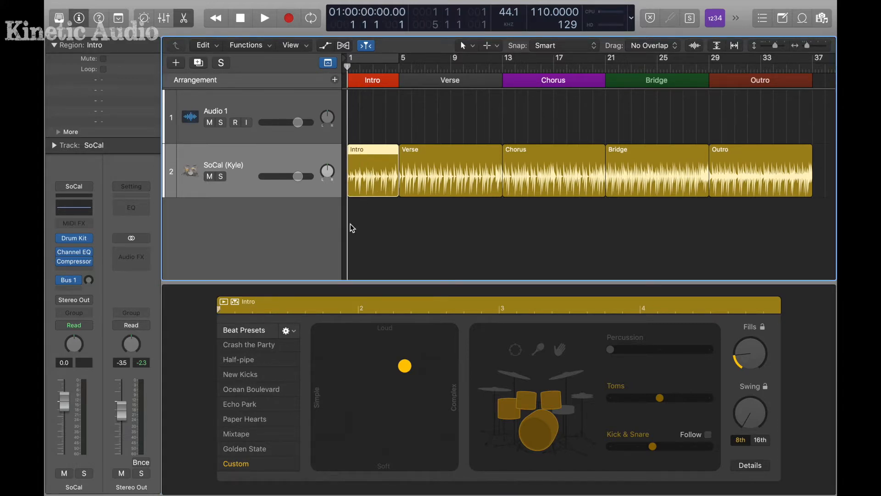
key(space)
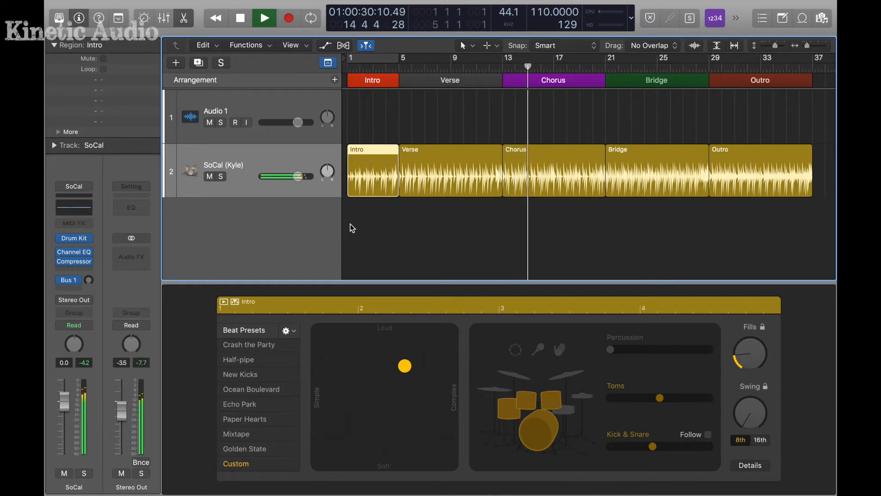
key(space)
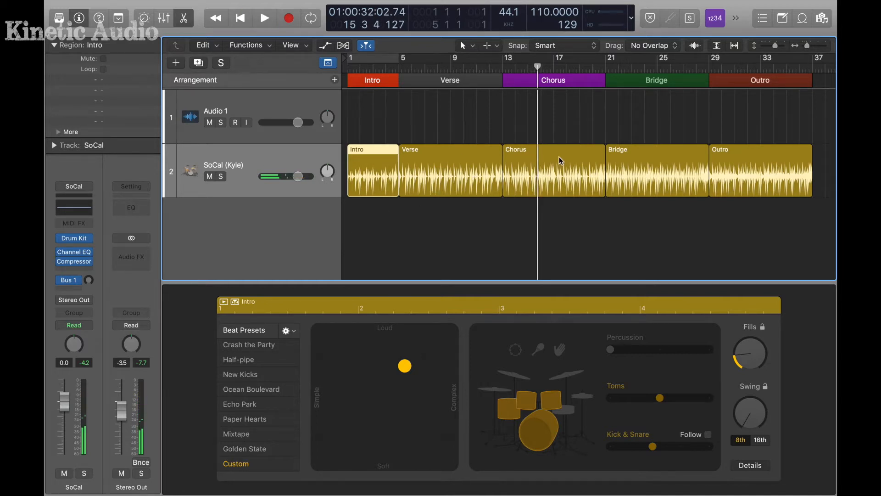
click(349, 67)
key(space)
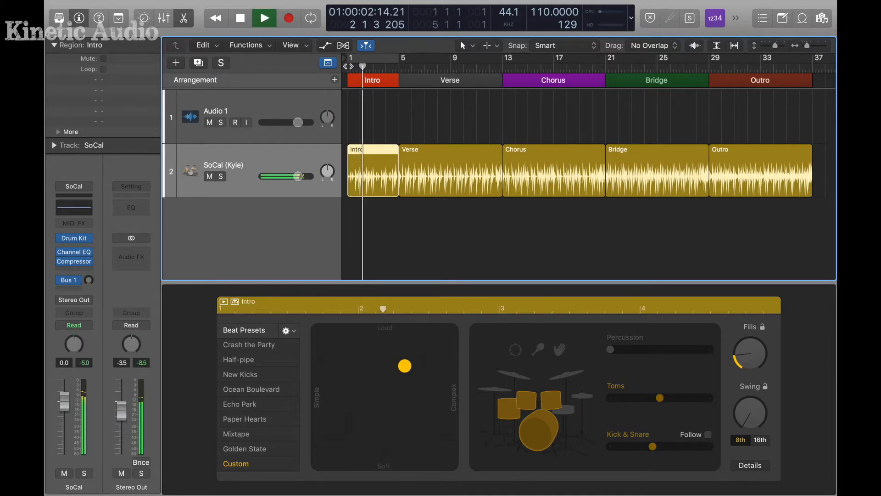
key(space)
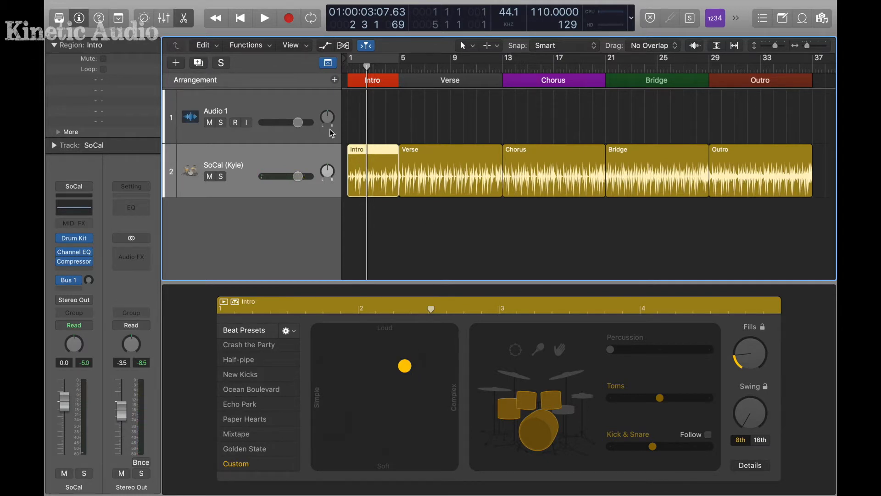
- Select the Intro region on the SoCal track, then hide and reopen its Drummer editor
click(409, 118)
click(368, 154)
mouse_move(187, 23)
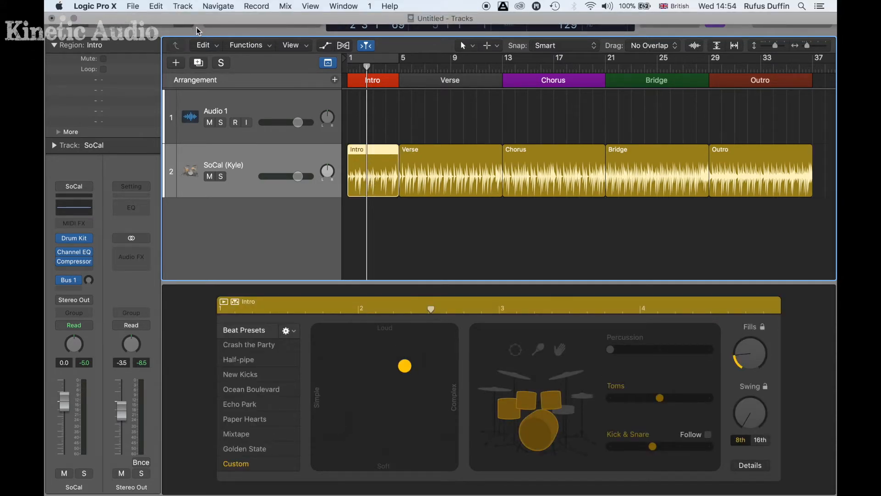
click(185, 18)
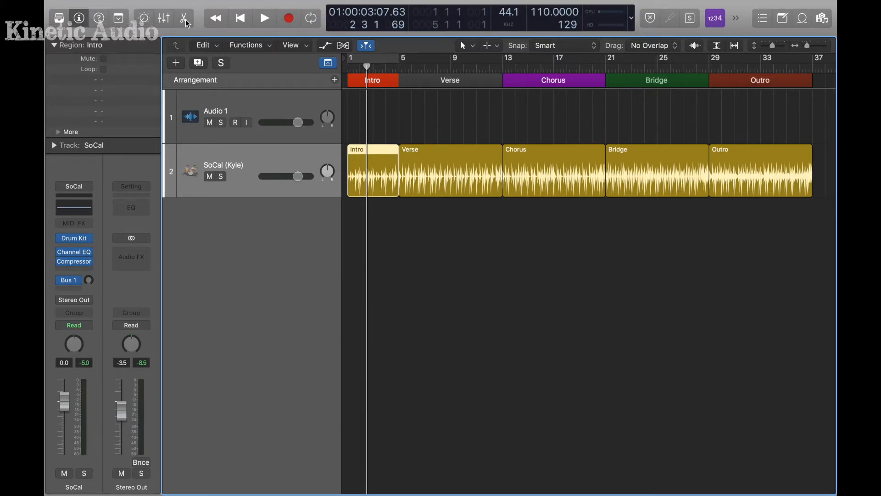
click(185, 19)
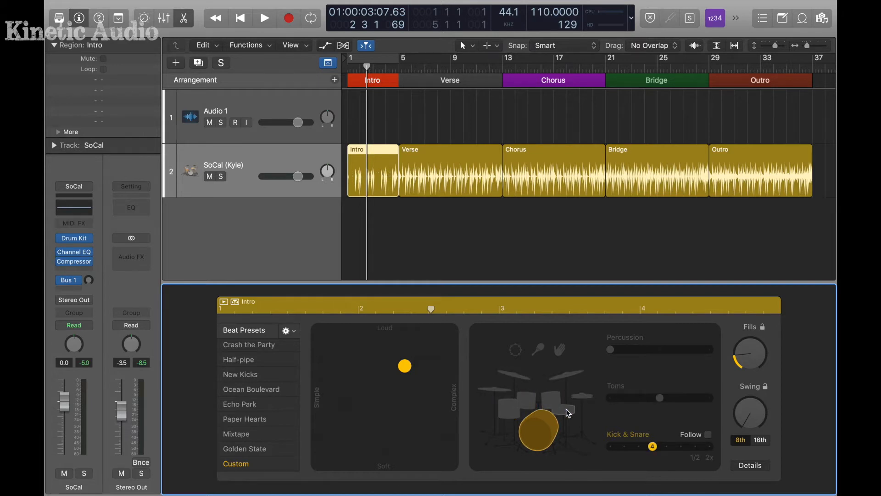
- Include the snare in the Intro's kit, raise Fills to maximum, and set the beat to the simplest, softest extreme
click(568, 411)
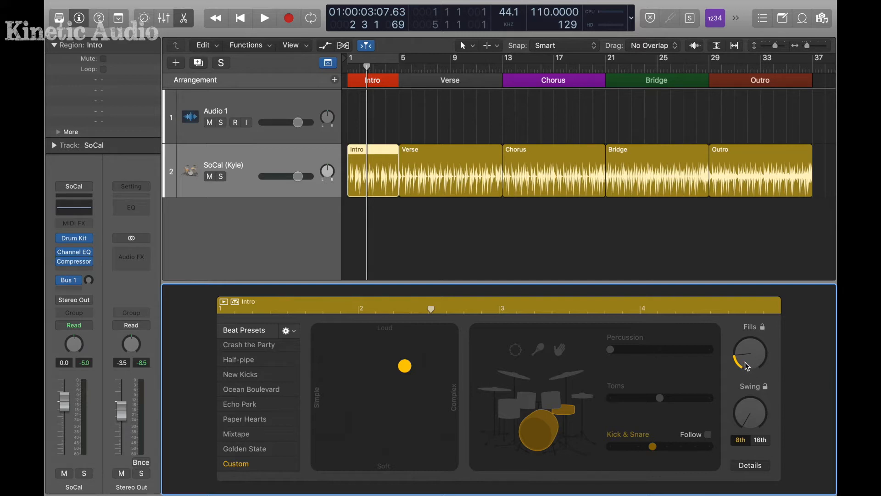
drag(746, 366, 741, 212)
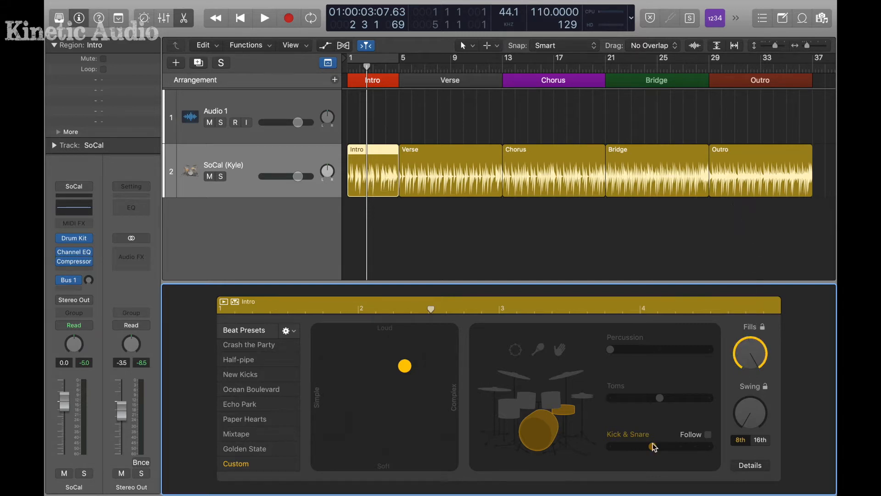
drag(406, 371, 319, 470)
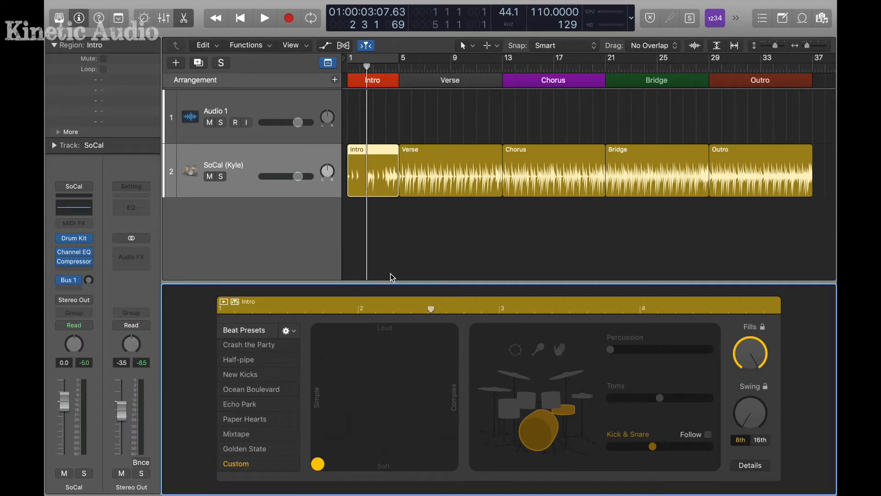
- Audition the Intro's maximum-fills drum pattern from bar 1 through the start of the Verse
click(348, 68)
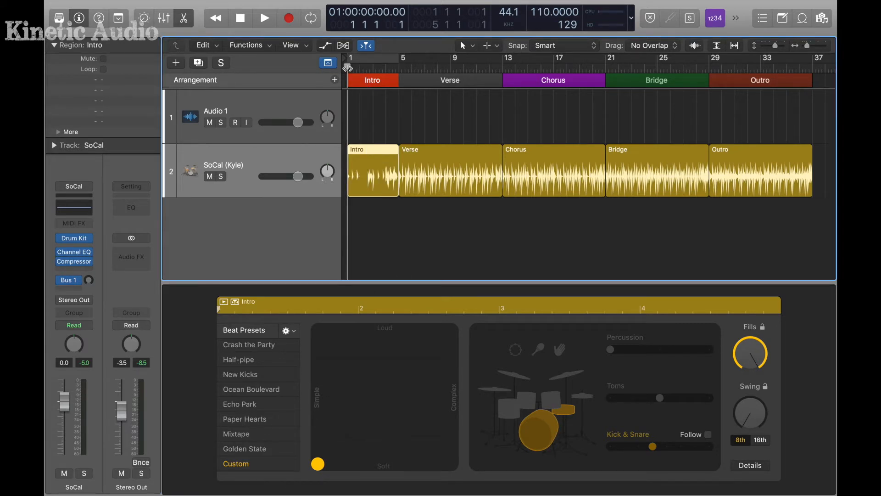
key(space)
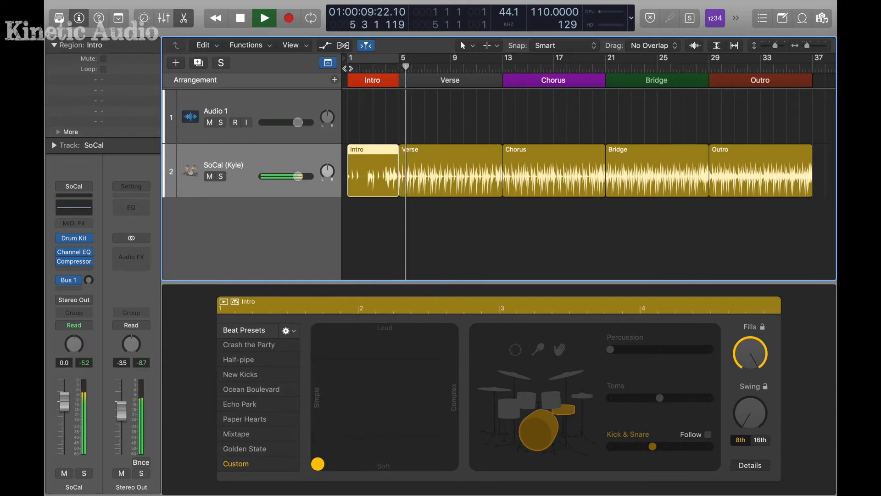
key(space)
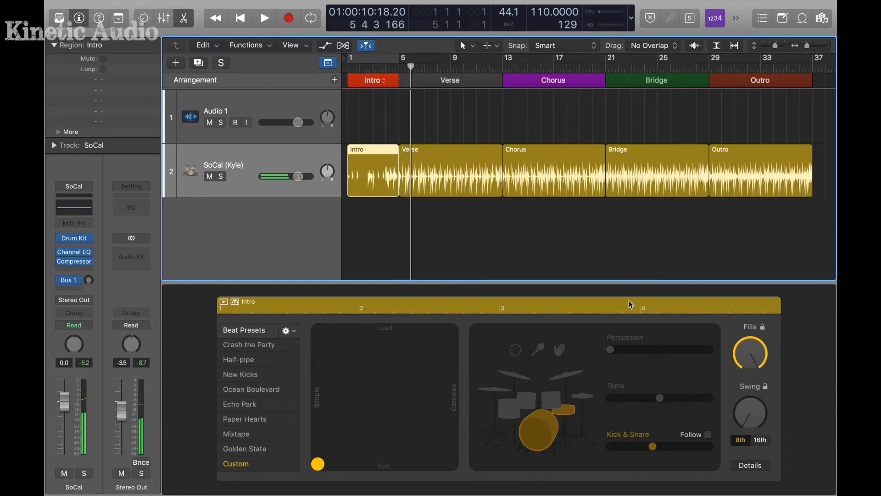
- Reduce the Intro's fills to slightly under half and set its beat fairly simple and slightly softer than medium
drag(748, 349, 763, 442)
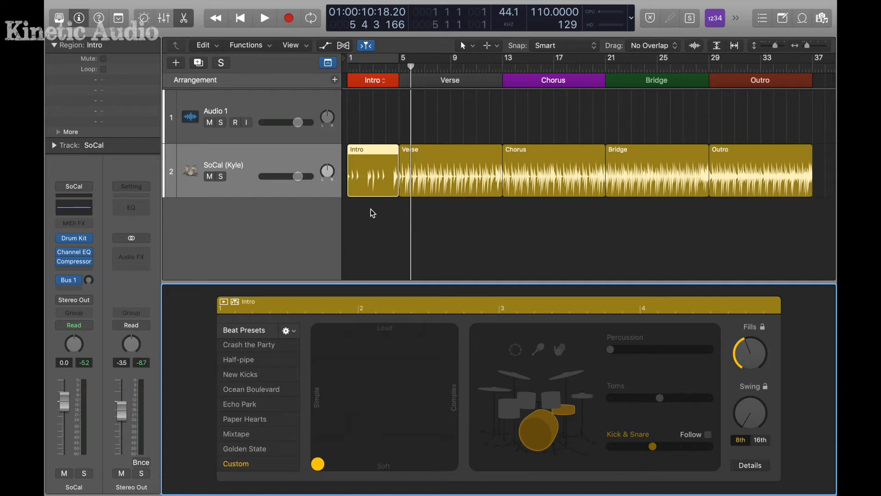
click(345, 408)
drag(346, 410, 348, 411)
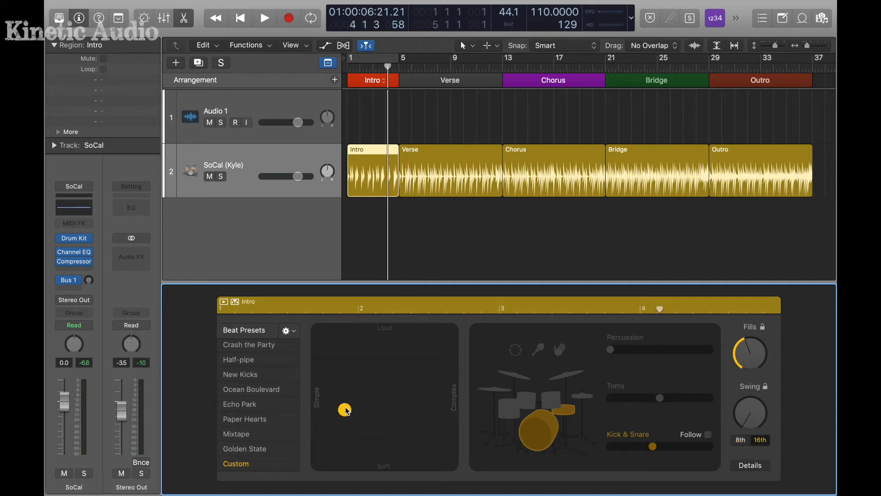
- Play the revised Intro from bar 1 into the Verse to hear the reduced fills
click(348, 69)
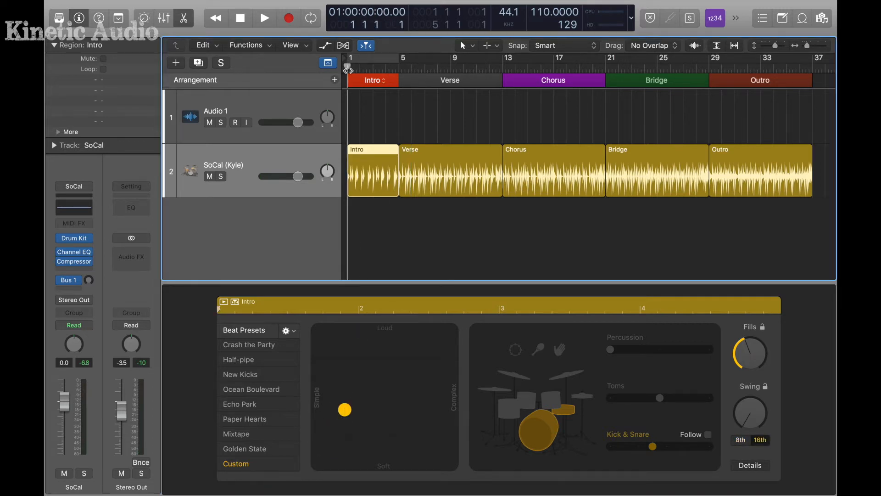
key(space)
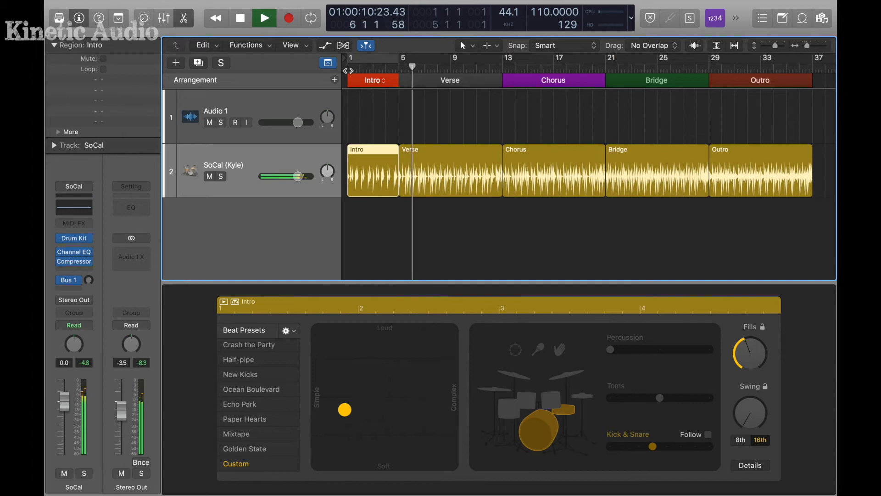
key(space)
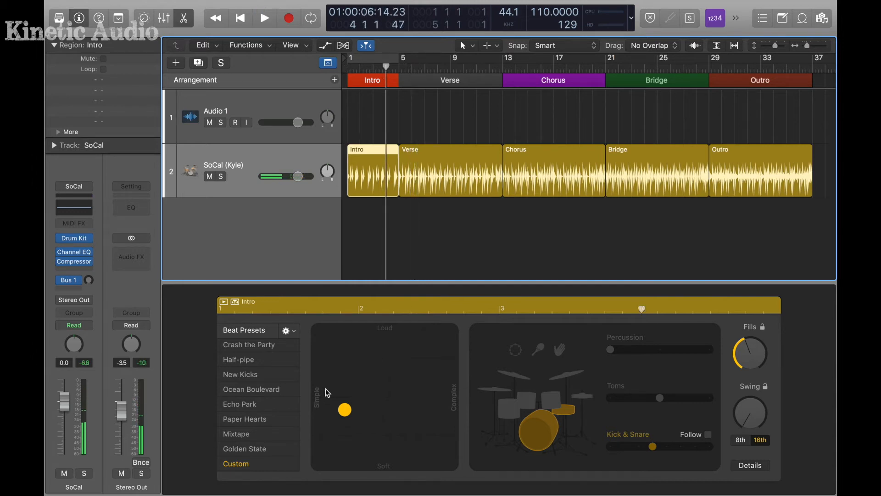
- Set the Intro's beat near the soft extreme, midway between simple and complex, and audition it from bar 1
drag(346, 413, 386, 452)
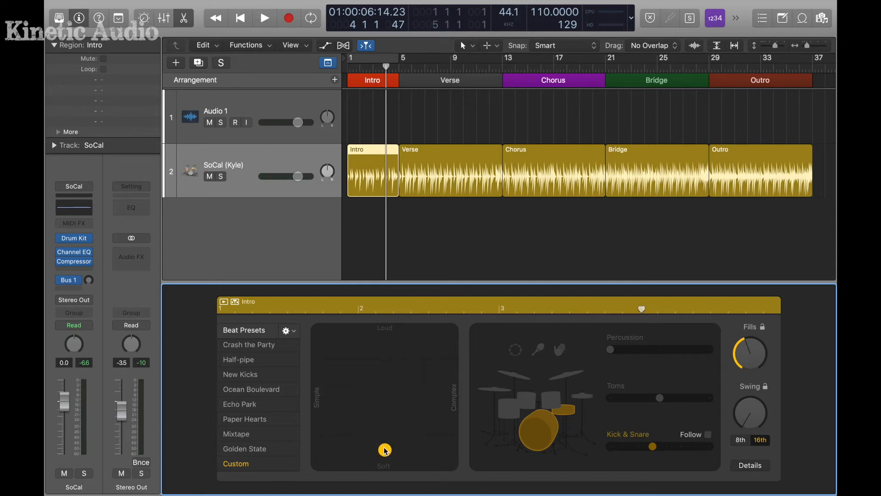
click(347, 68)
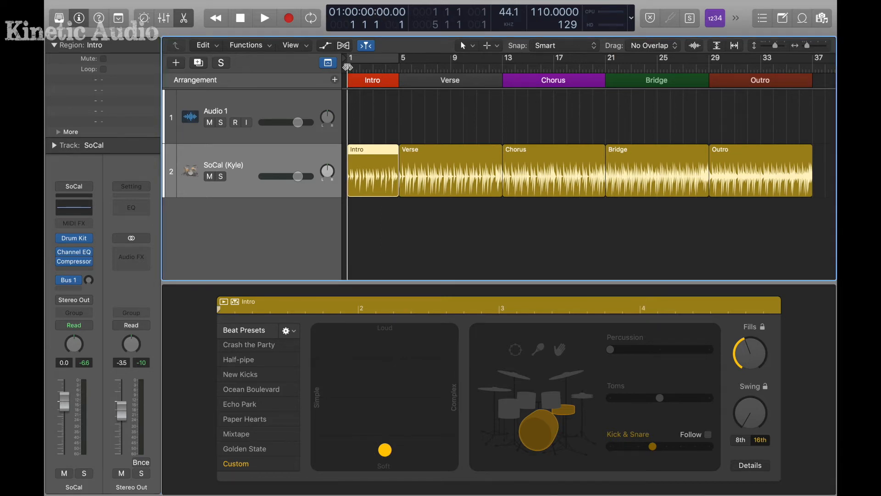
key(space)
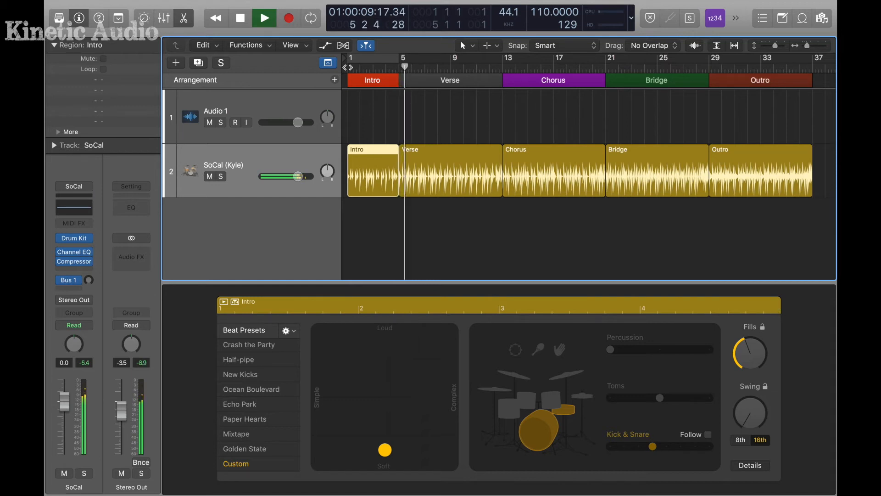
key(space)
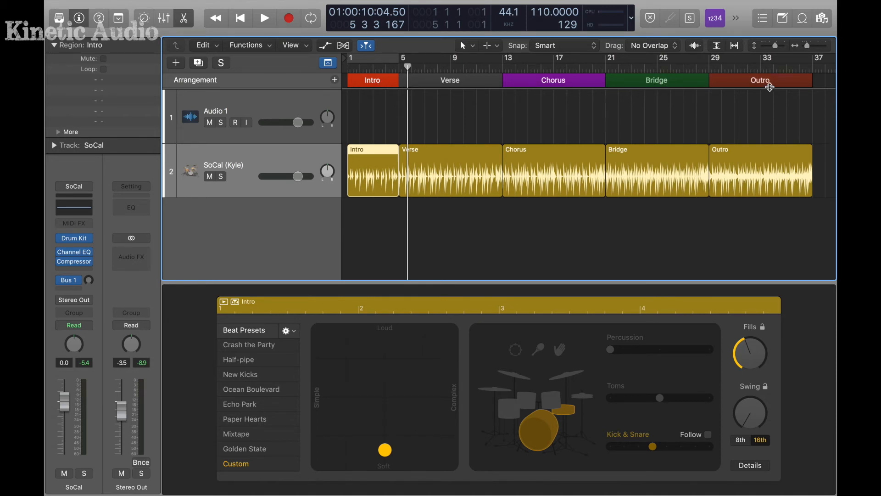
- Change the green Bridge arrangement marker to Verse and delete the Bridge drum region beneath it
click(670, 80)
click(684, 95)
double_click(623, 151)
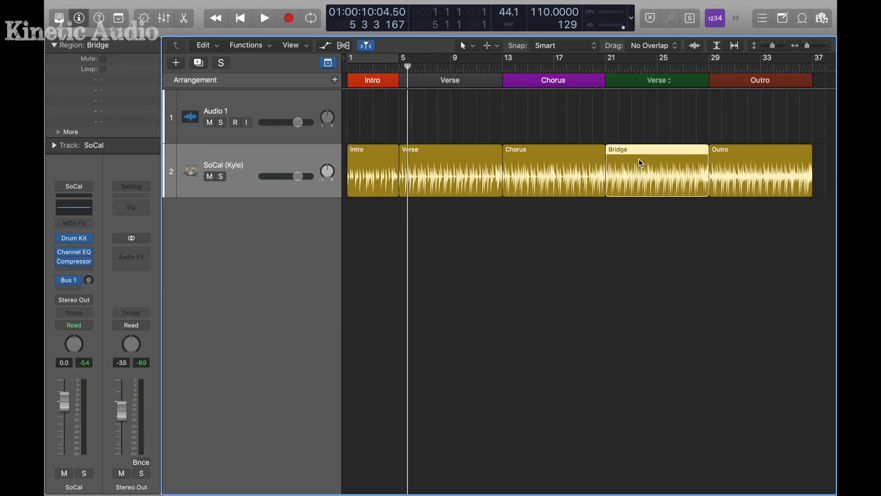
key(Delete)
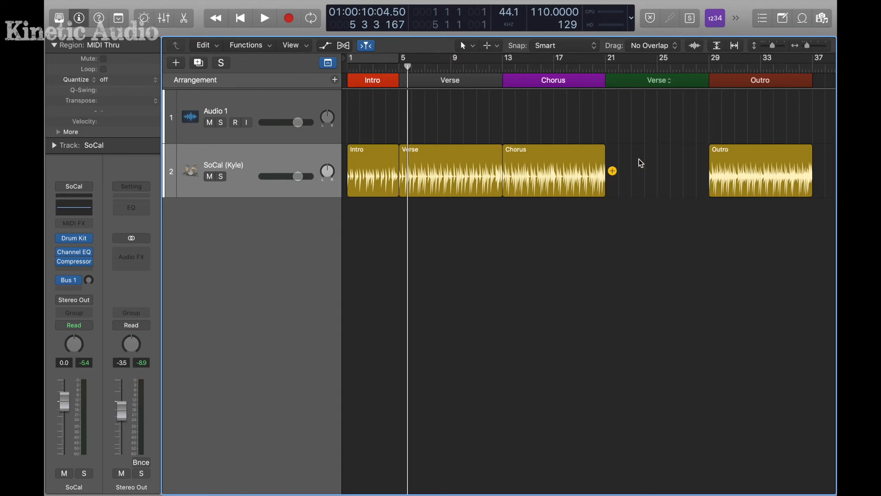
- Copy the Verse drum region and paste it at bar 21 under the second Verse marker
click(449, 156)
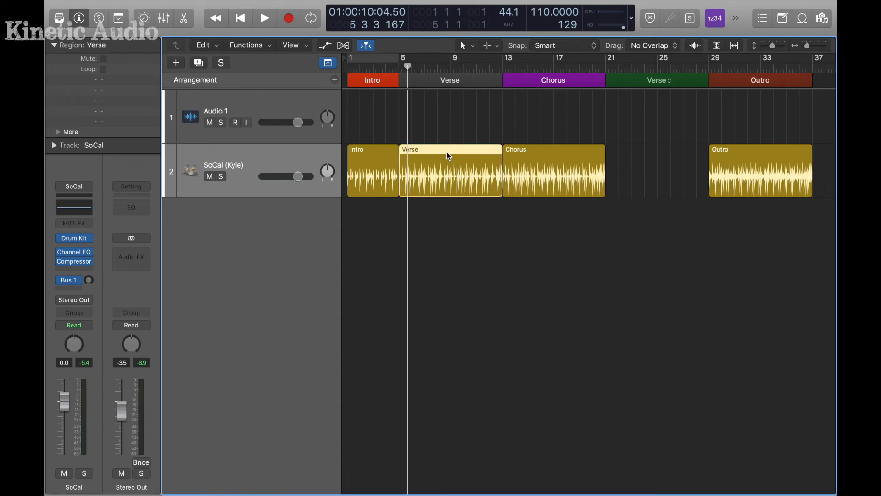
click(603, 67)
key(super+v)
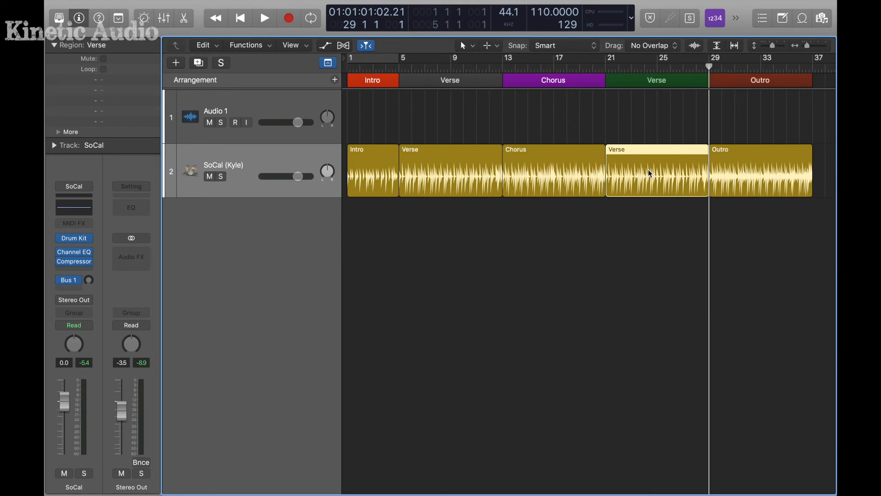
- Select both Verse regions and set their shared Drummer beat to nearly fully complex and fairly soft
click(184, 19)
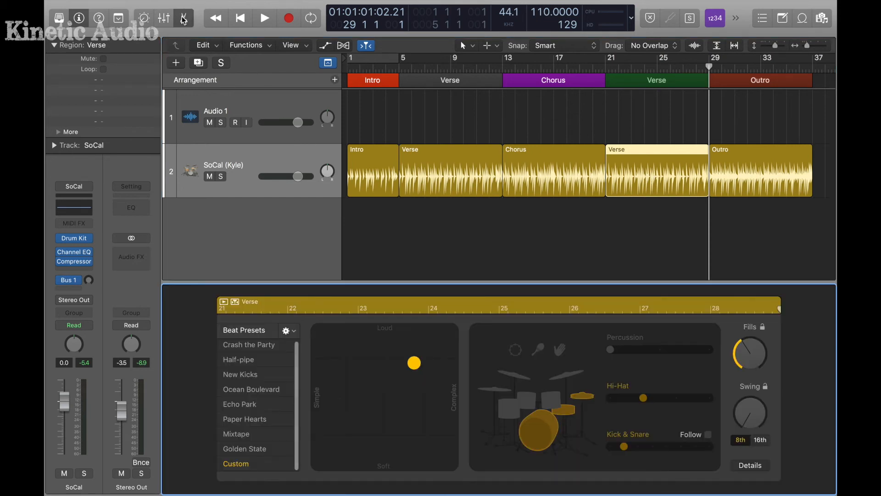
shift+click(445, 164)
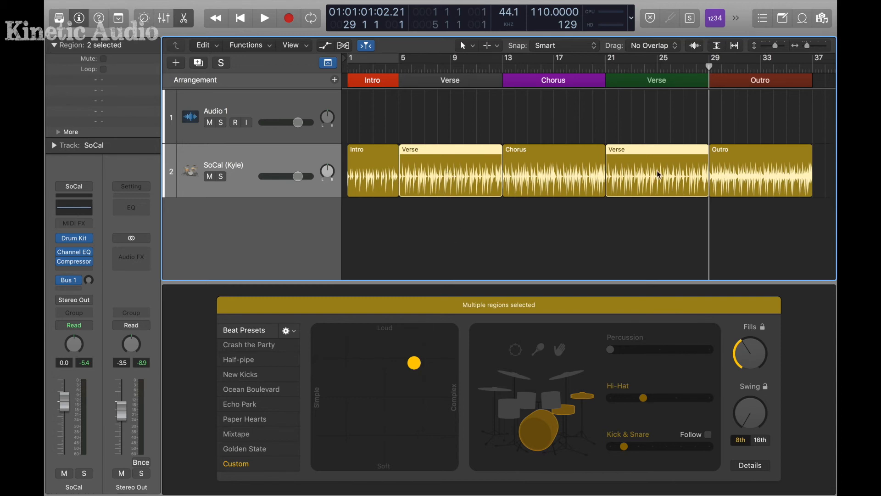
shift+click(461, 175)
shift+click(460, 175)
click(413, 363)
drag(414, 365, 457, 435)
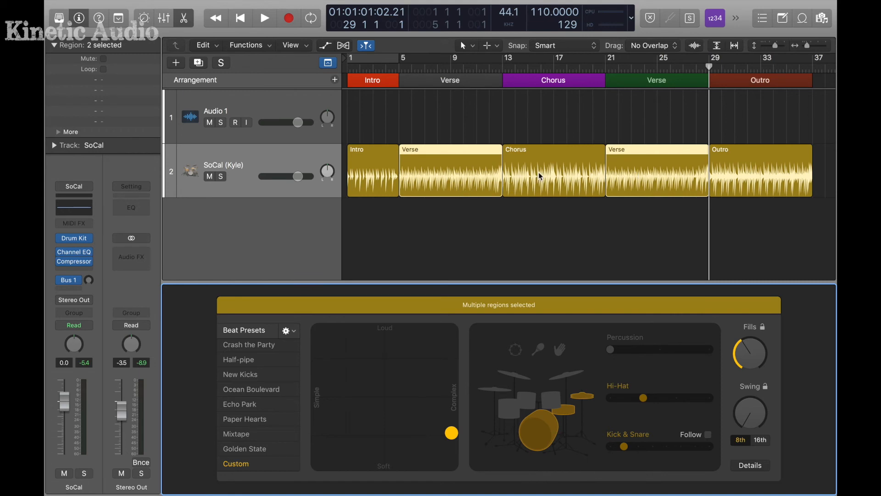
- Audition the Verse from bar 5 and the Chorus from bar 13 to compare their drum patterns
click(397, 65)
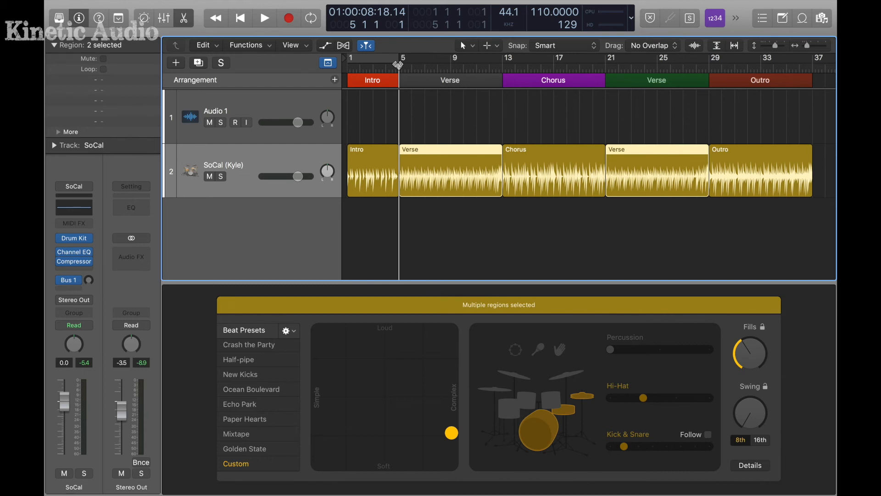
key(space)
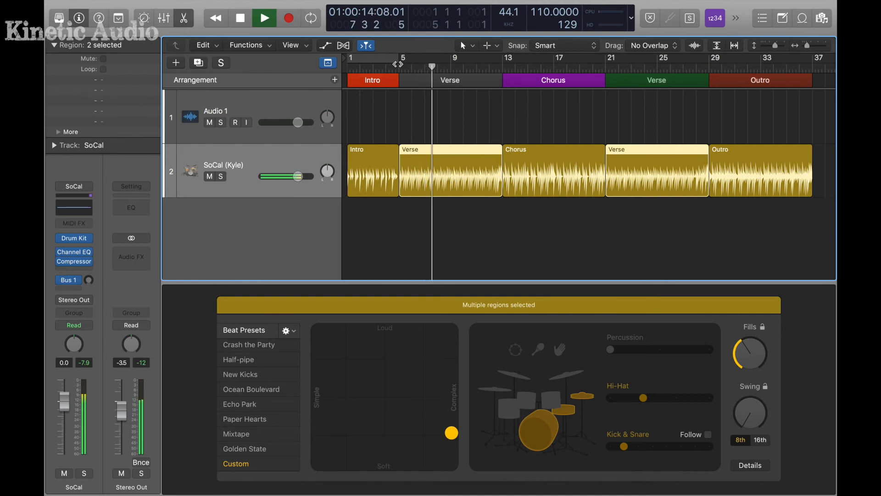
key(space)
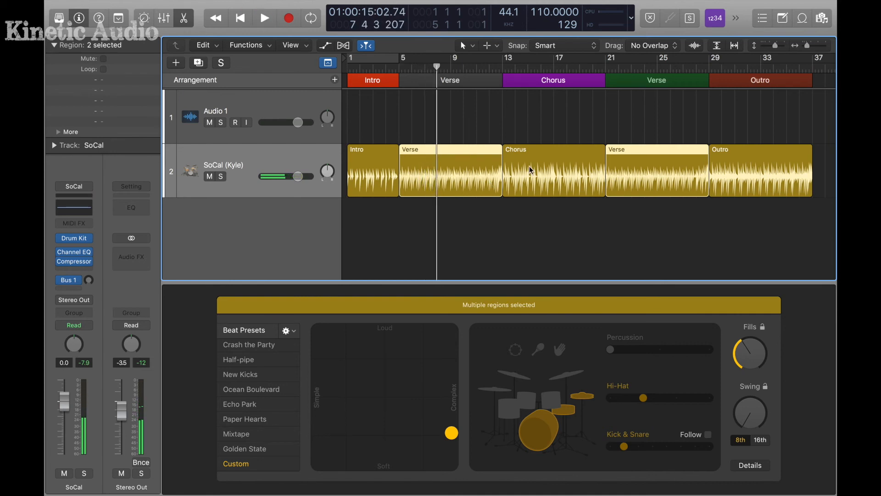
click(504, 66)
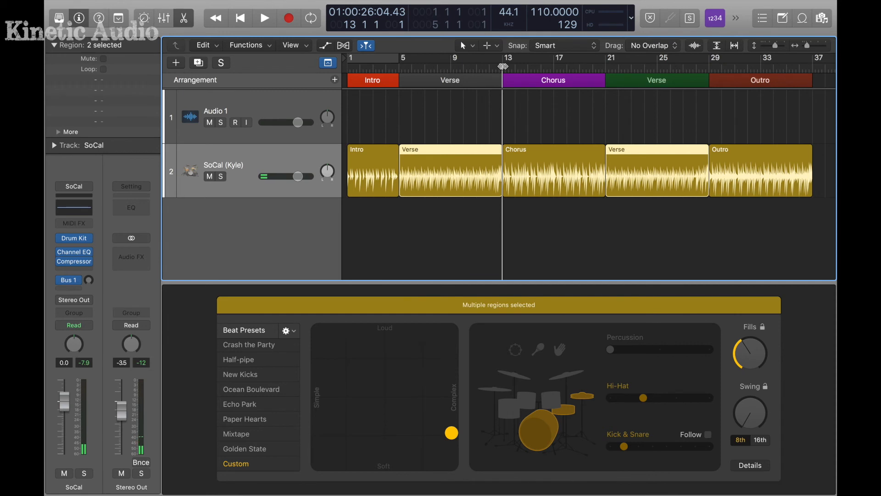
key(space)
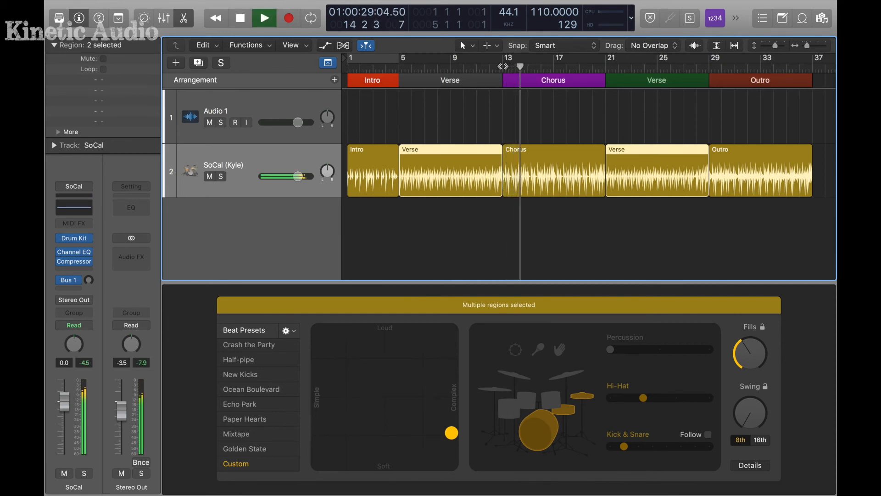
key(space)
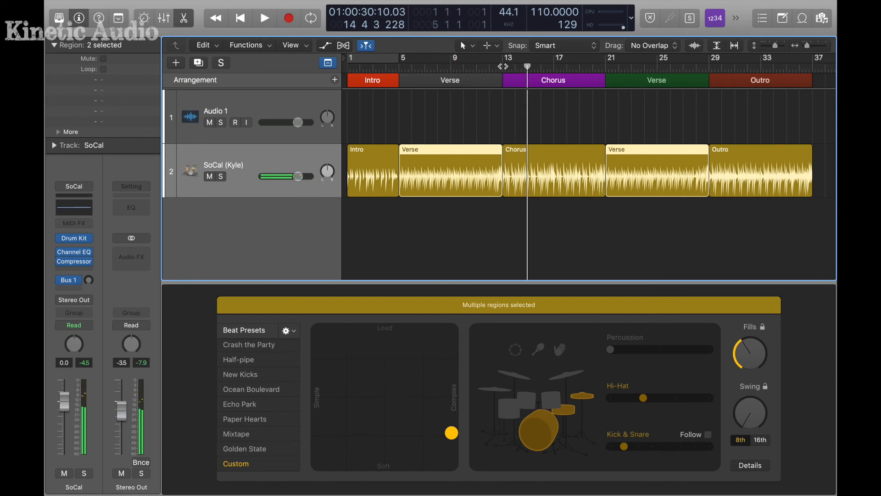